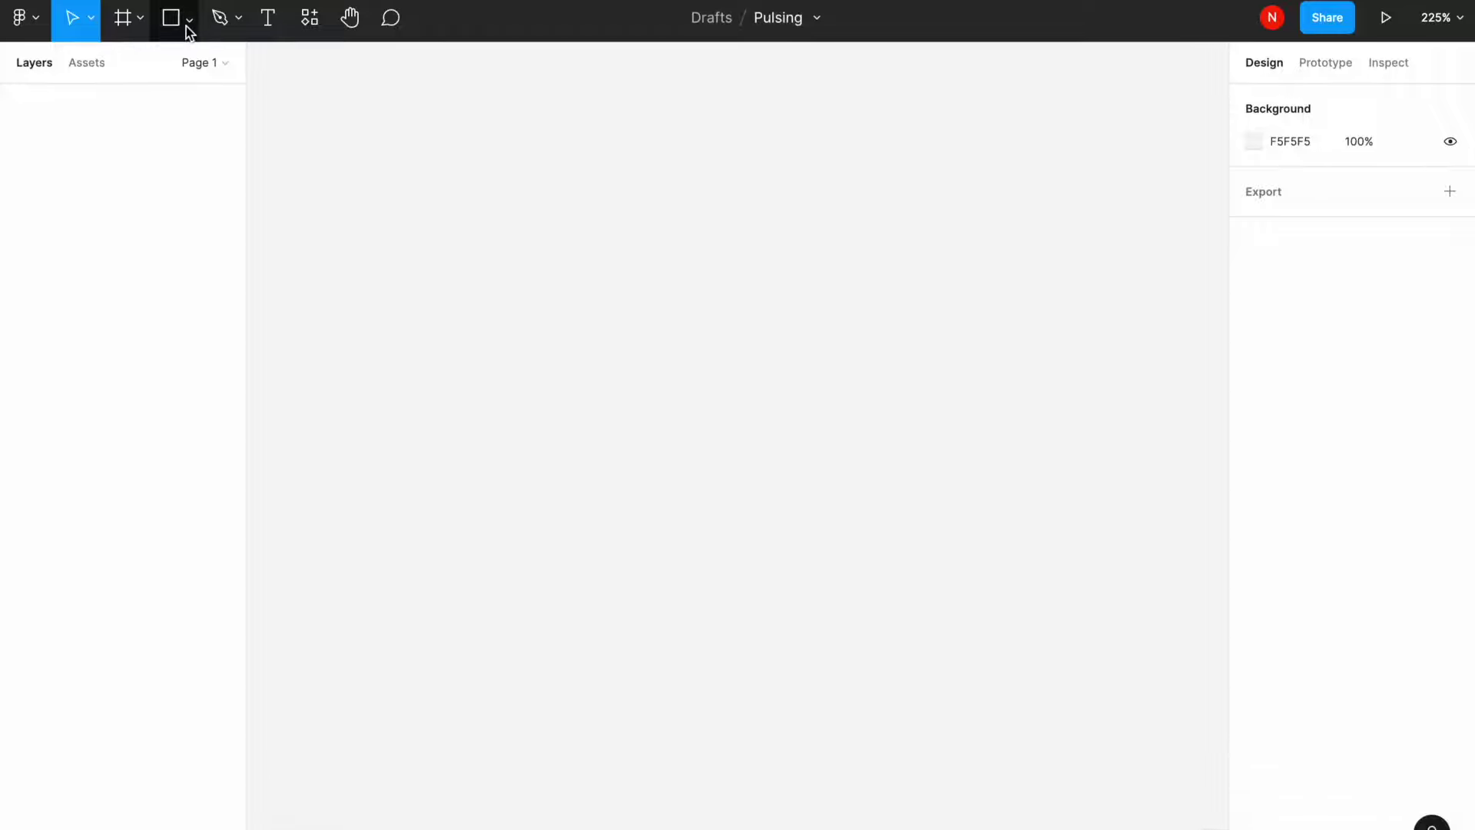
Draw a 200×200 square on the empty canvas
{"action": "left_click", "coordinate": [205, 62]}
{"action": "left_click_drag", "start_coordinate": [481, 308], "coordinate": [688, 474]}
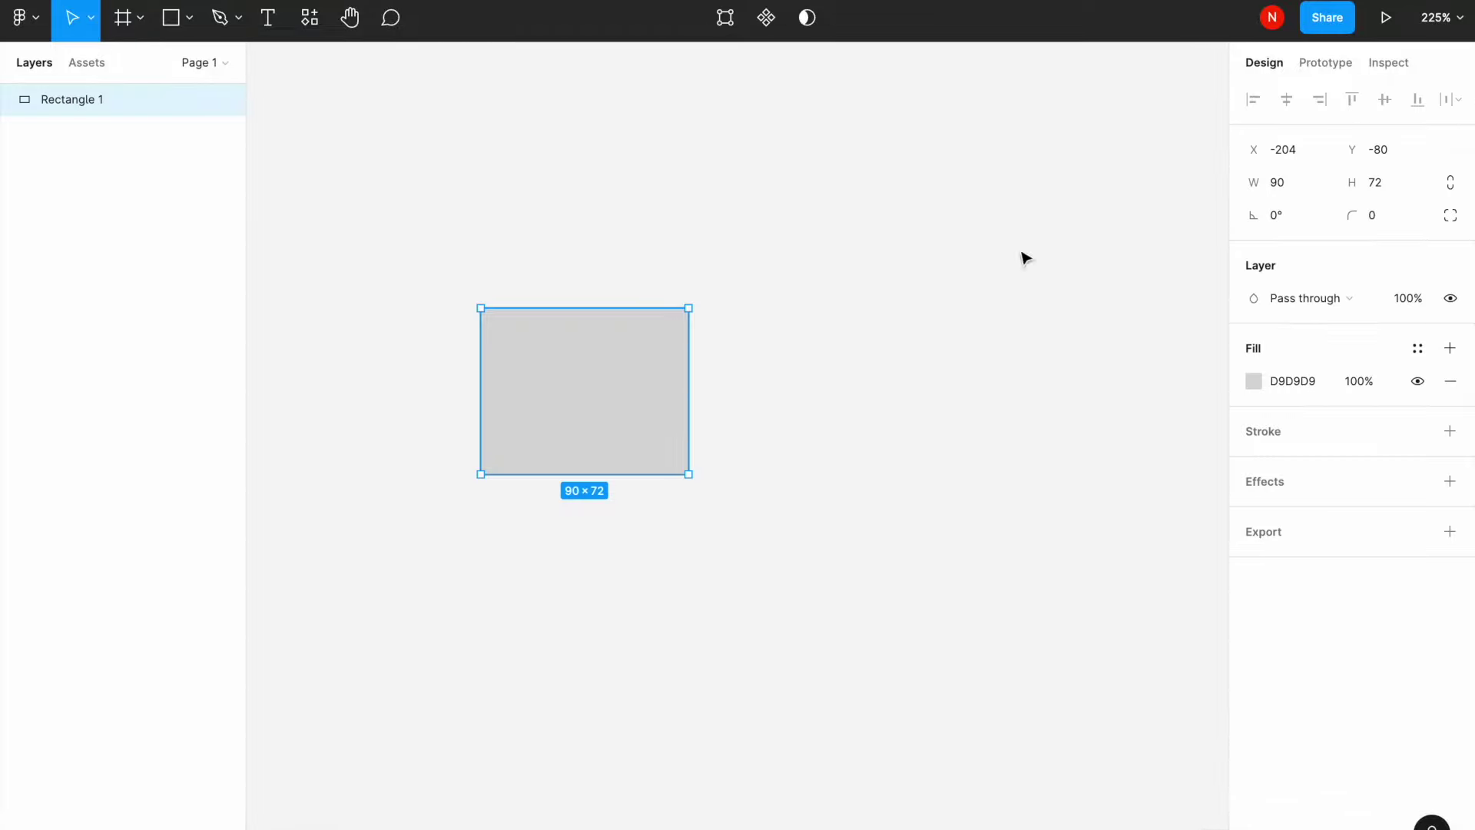
{"action": "type", "text": "200"}
{"action": "key", "text": "Tab"}
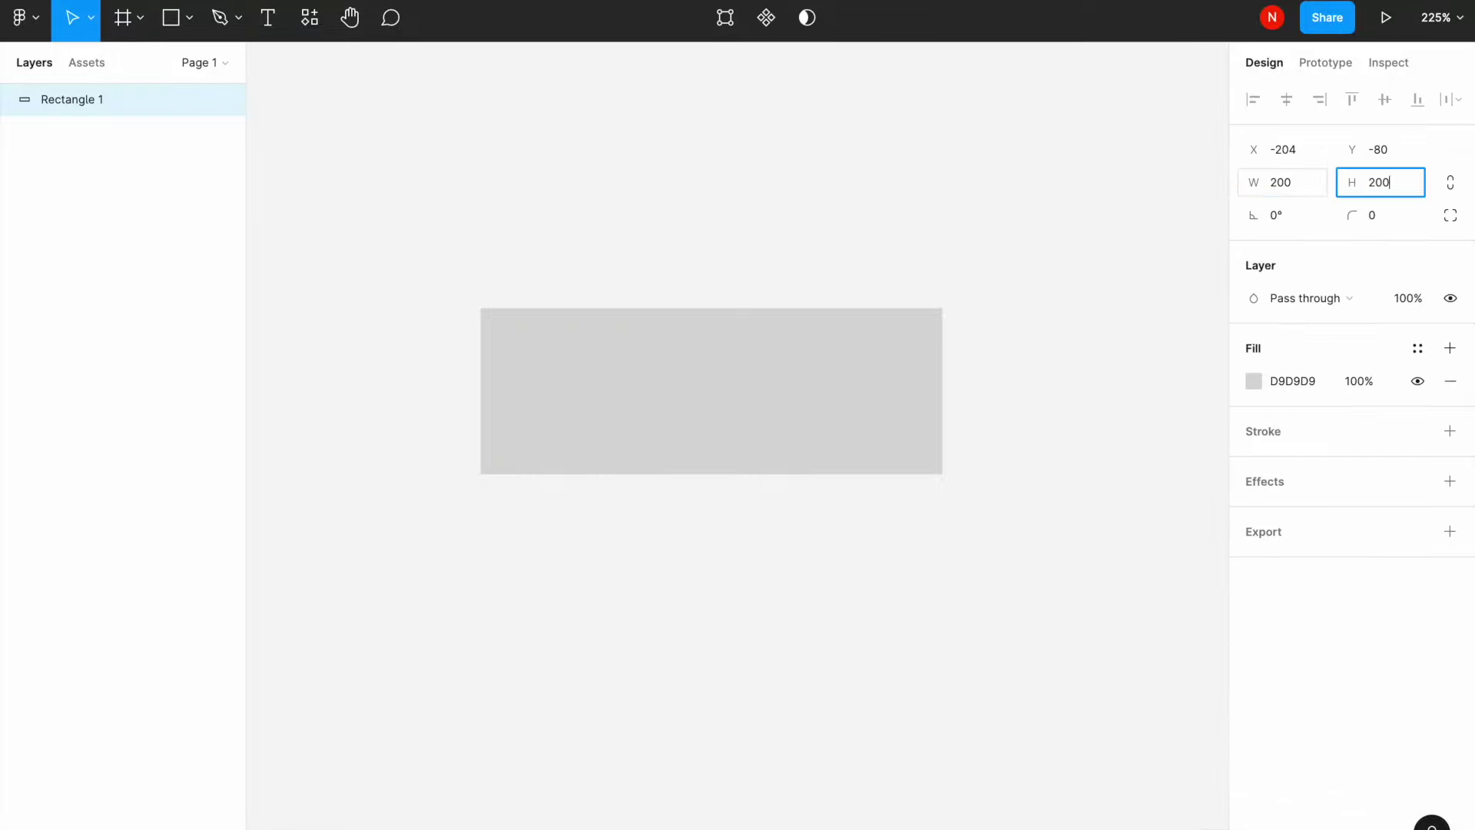
{"action": "key", "text": "Return"}
Wrap the square in a new frame and make its fill white (FFFFFF)
{"action": "right_click", "coordinate": [662, 478]}
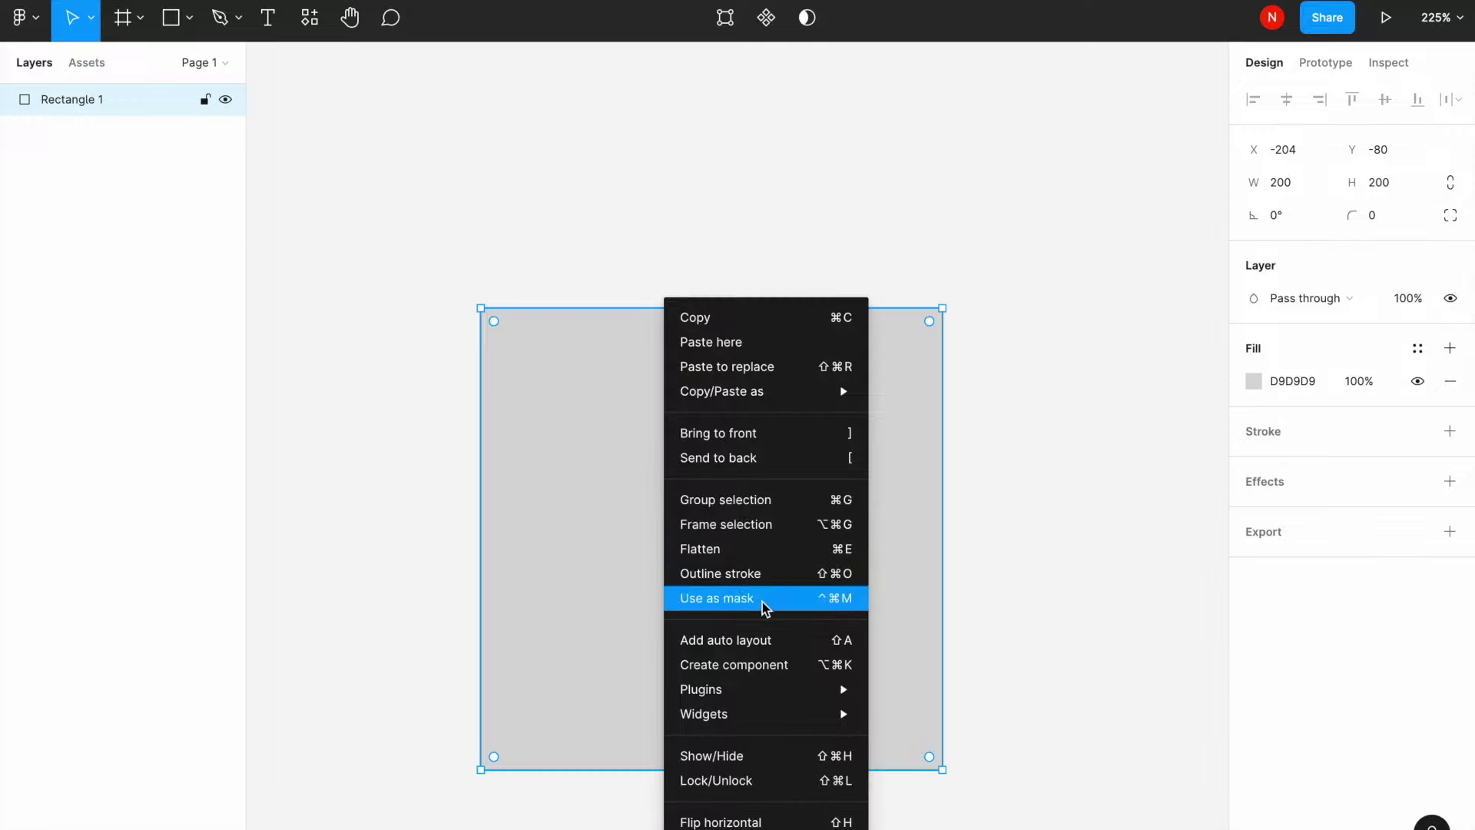
{"action": "left_click", "coordinate": [800, 523]}
{"action": "left_click", "coordinate": [1253, 646]}
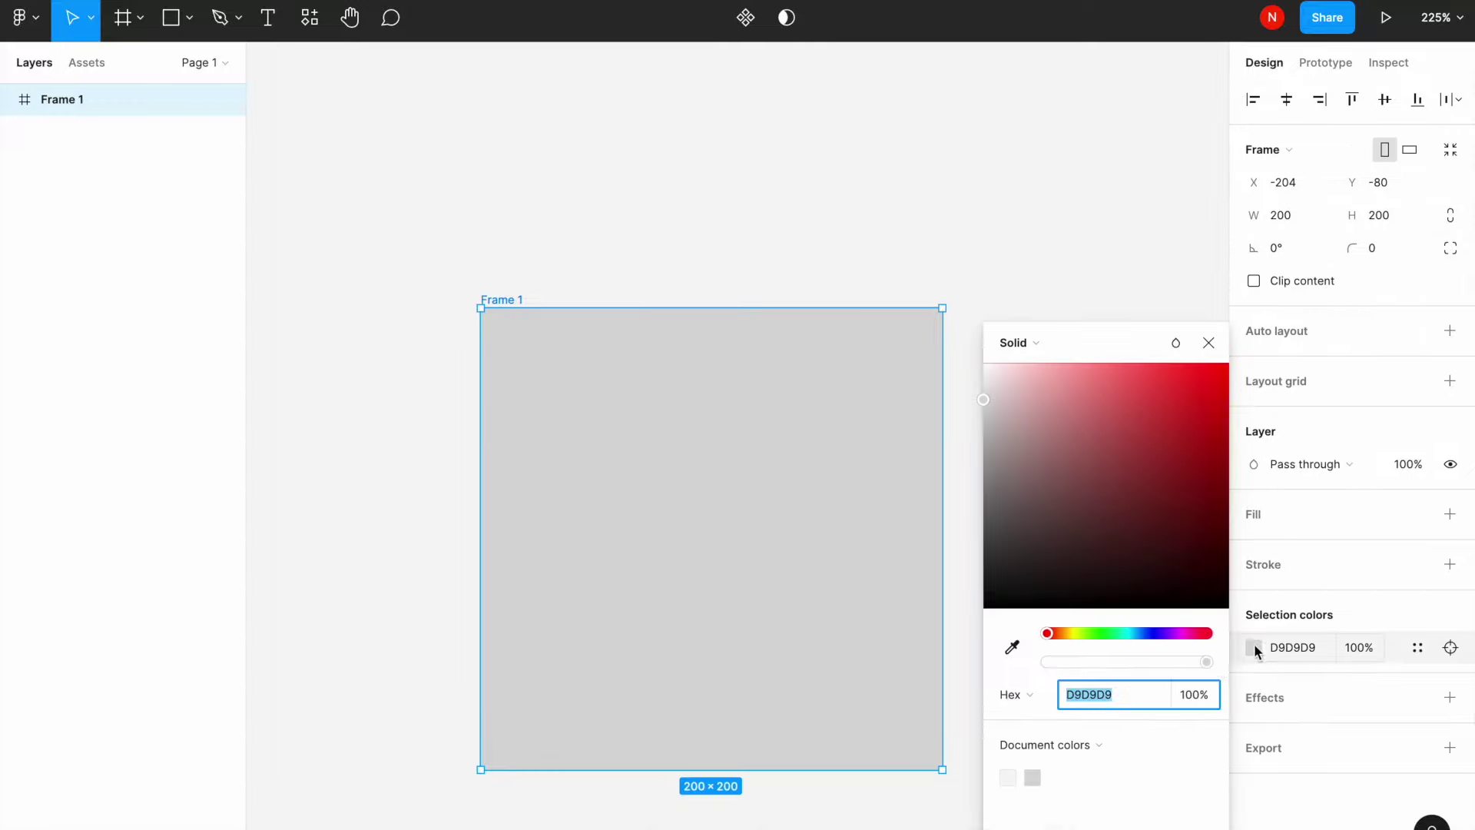
{"action": "type", "text": "FFFFFF"}
{"action": "key", "text": "Return"}
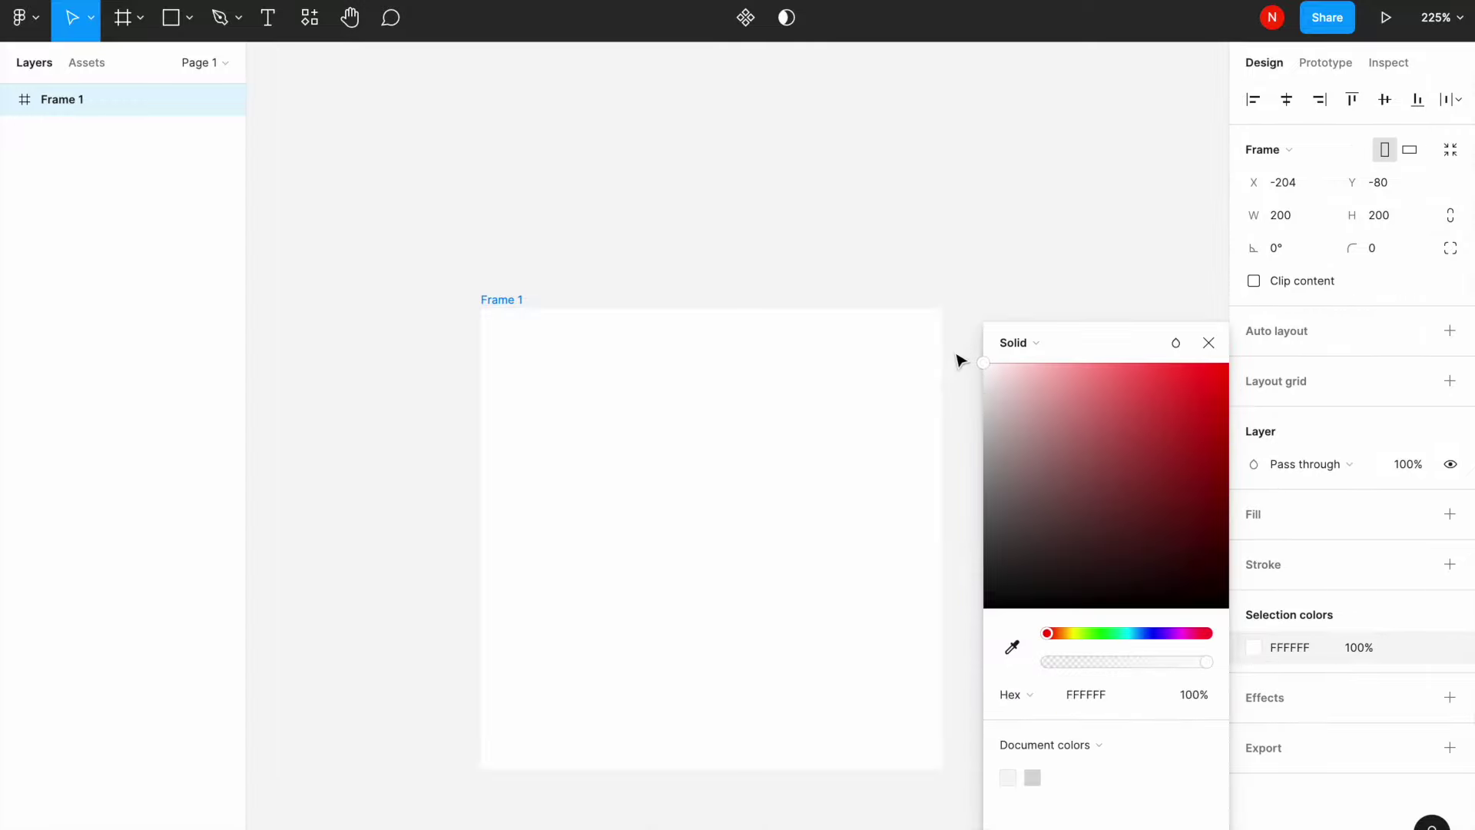
{"action": "left_click", "coordinate": [411, 243]}
{"action": "left_click", "coordinate": [189, 17]}
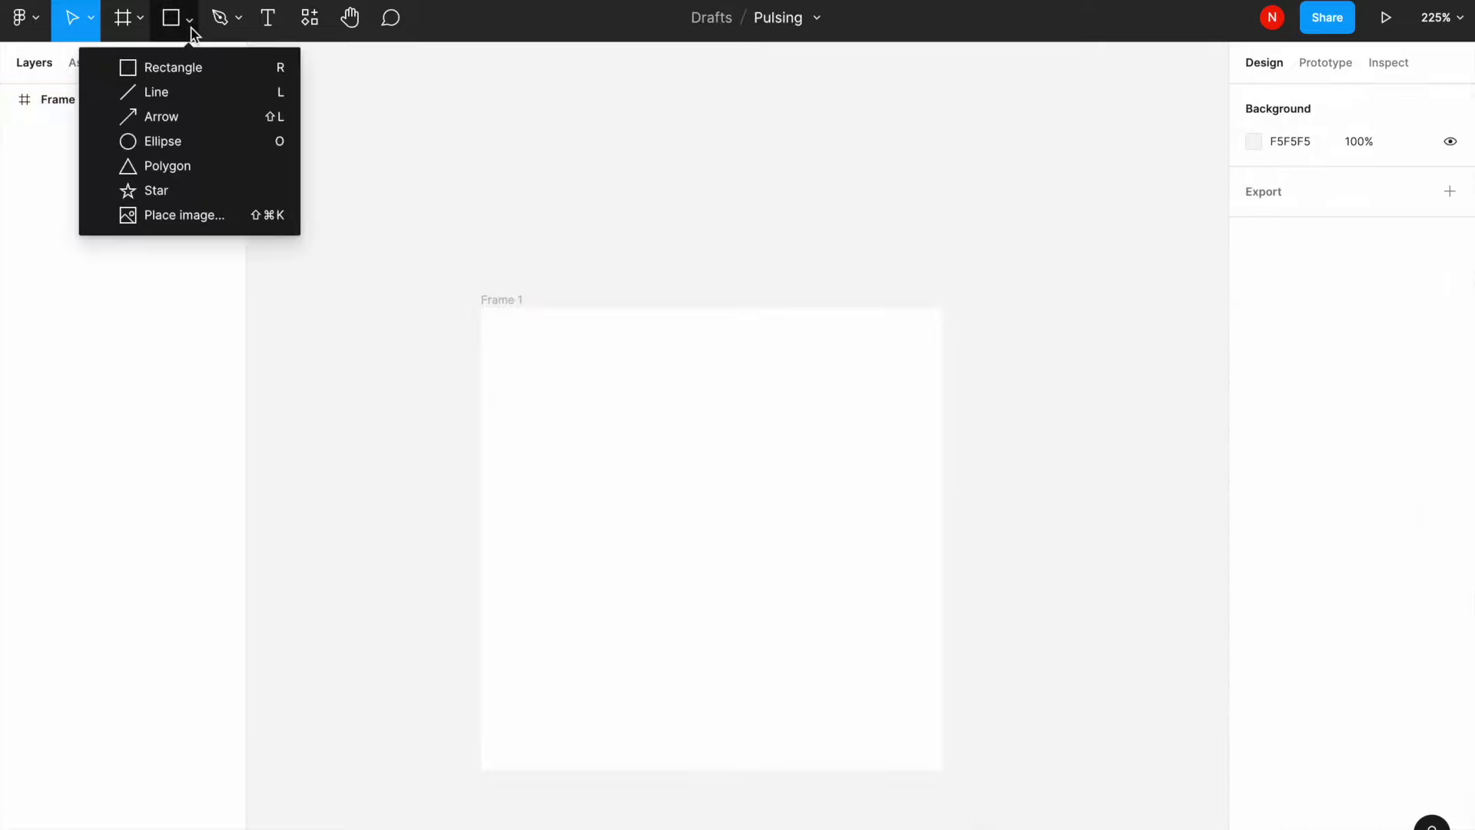
Draw a 50×50 circle centred in Frame 1 with purple 7230FF fill
{"action": "left_click", "coordinate": [195, 139]}
{"action": "left_click_drag", "start_coordinate": [620, 485], "coordinate": [806, 635]}
{"action": "left_click_drag", "start_coordinate": [720, 581], "coordinate": [720, 564]}
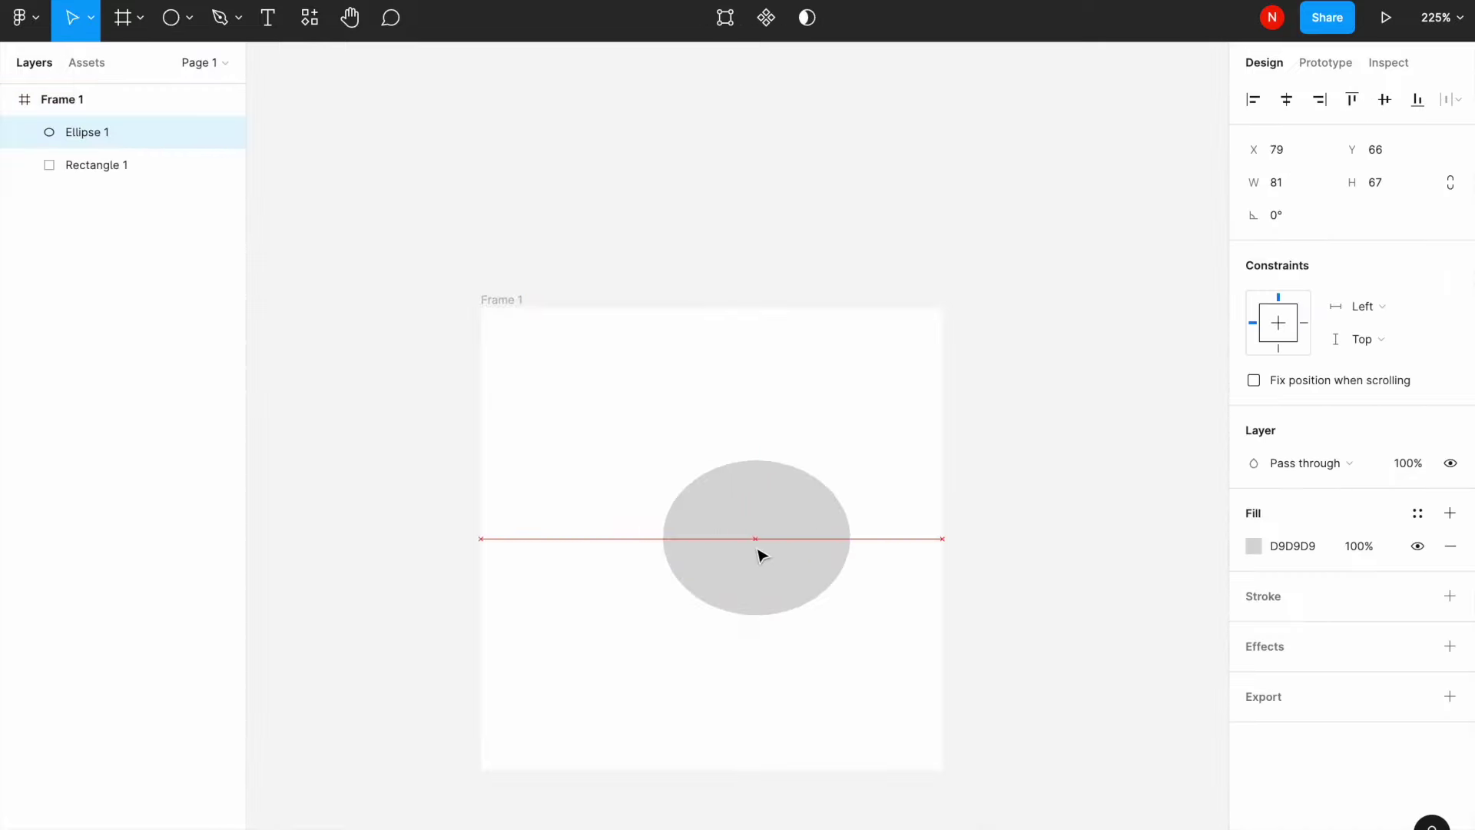
{"action": "left_click", "coordinate": [1294, 187]}
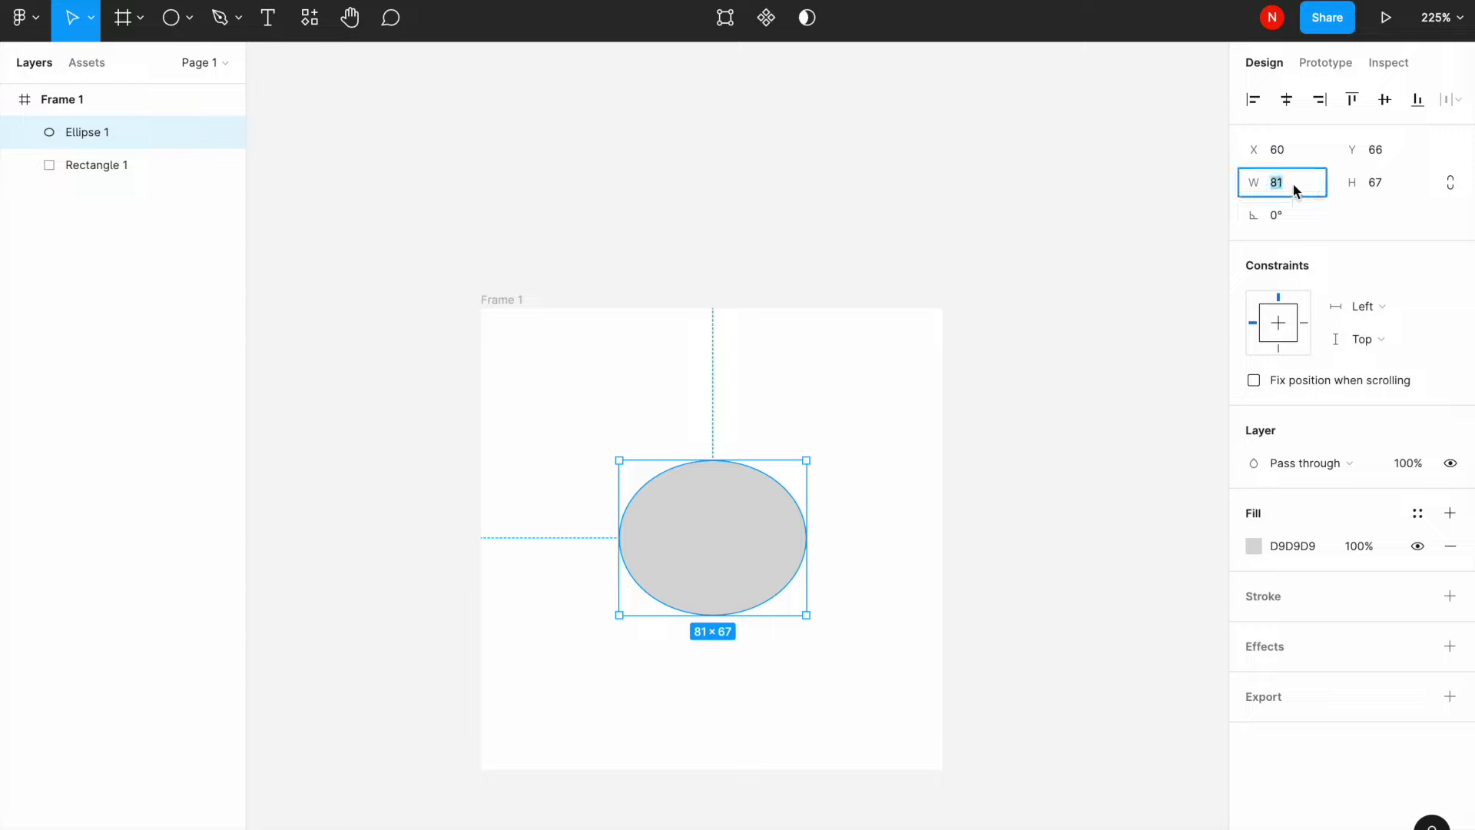
{"action": "type", "text": "50"}
{"action": "key", "text": "Tab"}
{"action": "type", "text": "50"}
{"action": "key", "text": "Return"}
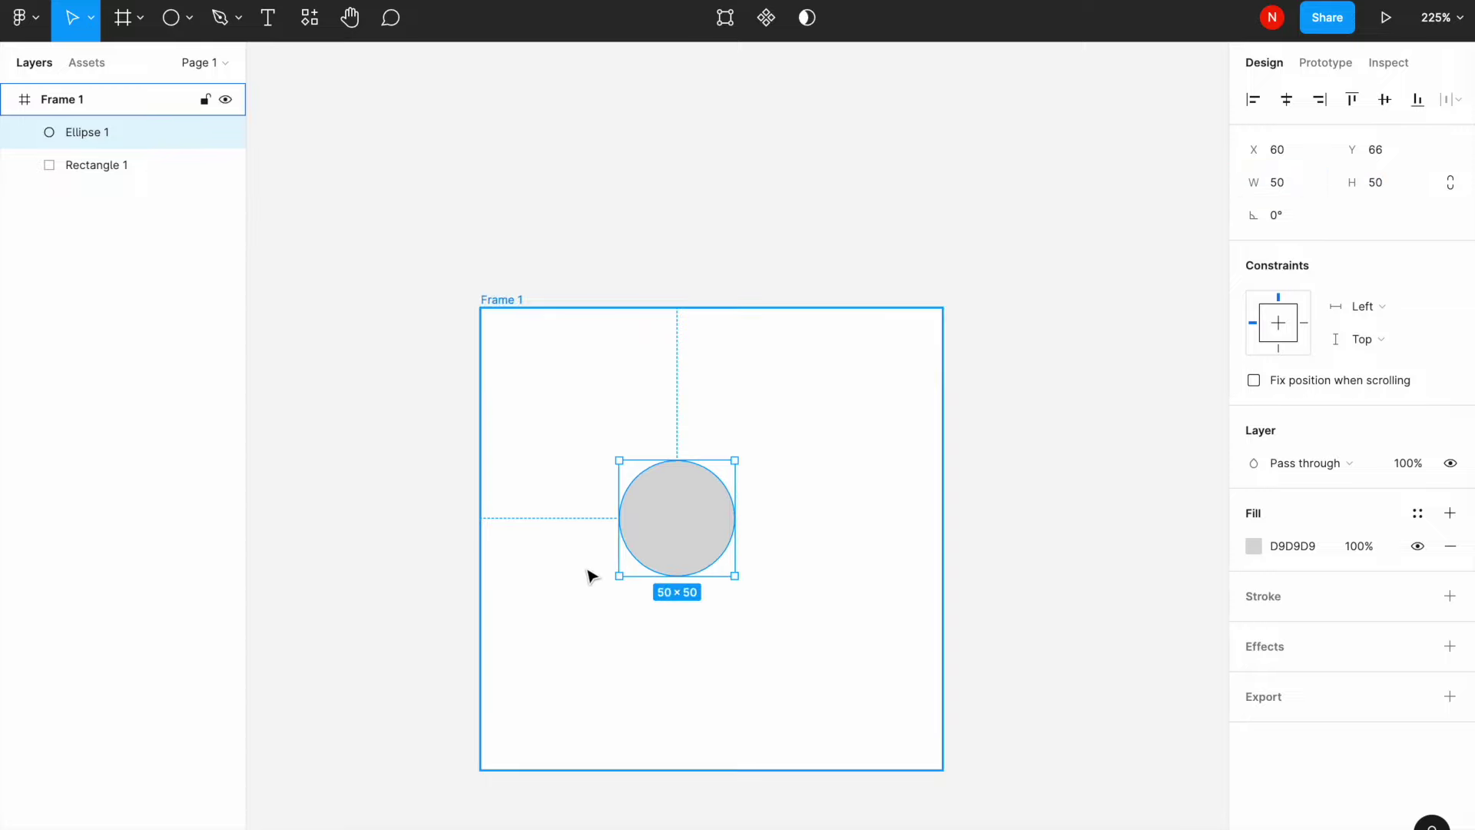
{"action": "left_click_drag", "start_coordinate": [655, 540], "coordinate": [688, 561]}
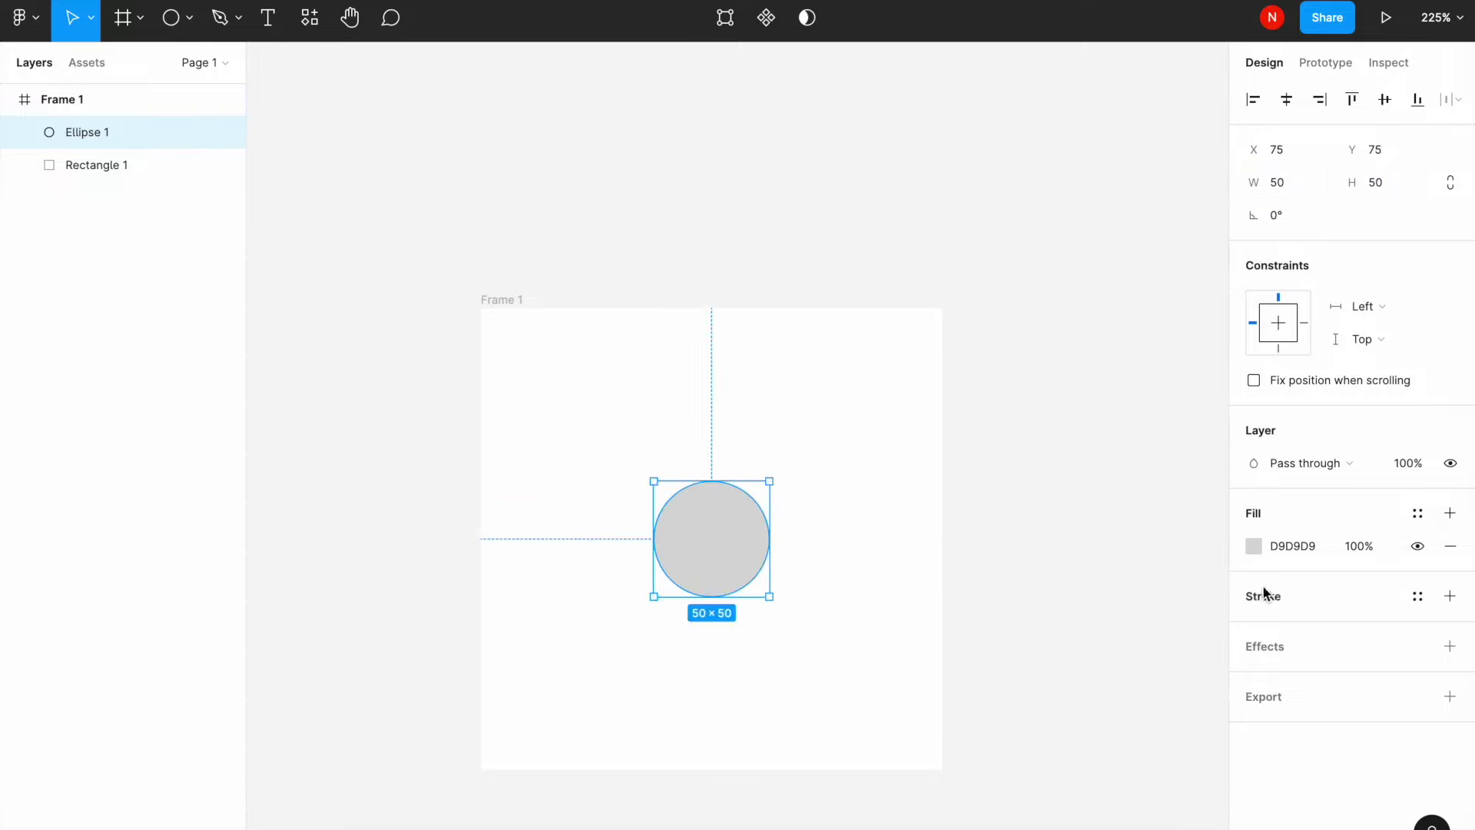
{"action": "left_click", "coordinate": [1289, 554]}
{"action": "type", "text": "723"}
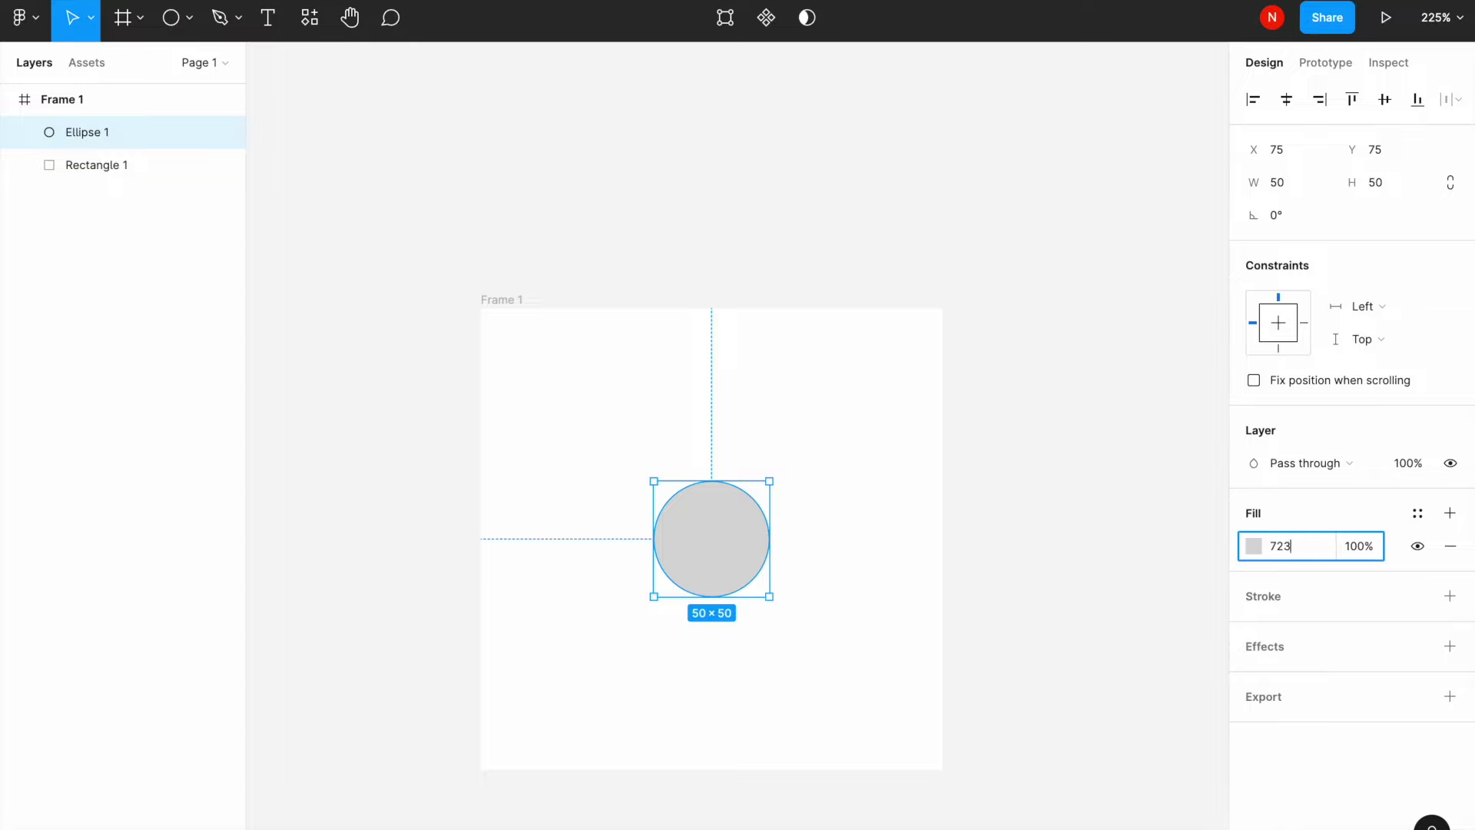
{"action": "type", "text": "0F"}
{"action": "key", "text": "Return"}
Stack two copies of the circle and name the three layers A, B and C
{"action": "left_click", "coordinate": [560, 504]}
{"action": "left_click", "coordinate": [723, 558]}
{"action": "key", "text": "ctrl+v"}
{"action": "key", "text": "ctrl+v"}
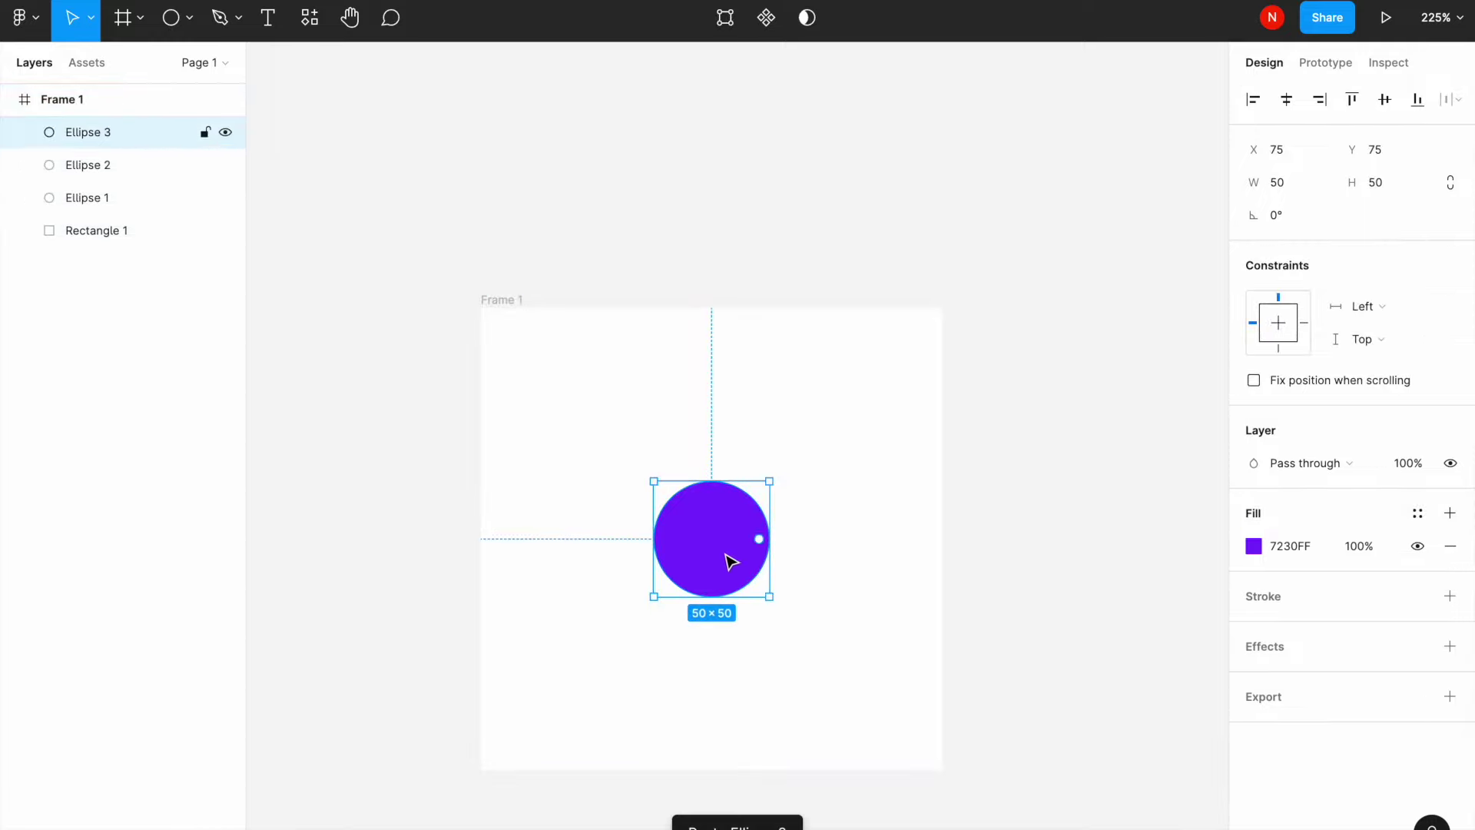
{"action": "double_click", "coordinate": [105, 140]}
{"action": "type", "text": "A"}
{"action": "double_click", "coordinate": [121, 165]}
{"action": "type", "text": "B"}
{"action": "double_click", "coordinate": [121, 198]}
{"action": "type", "text": "C"}
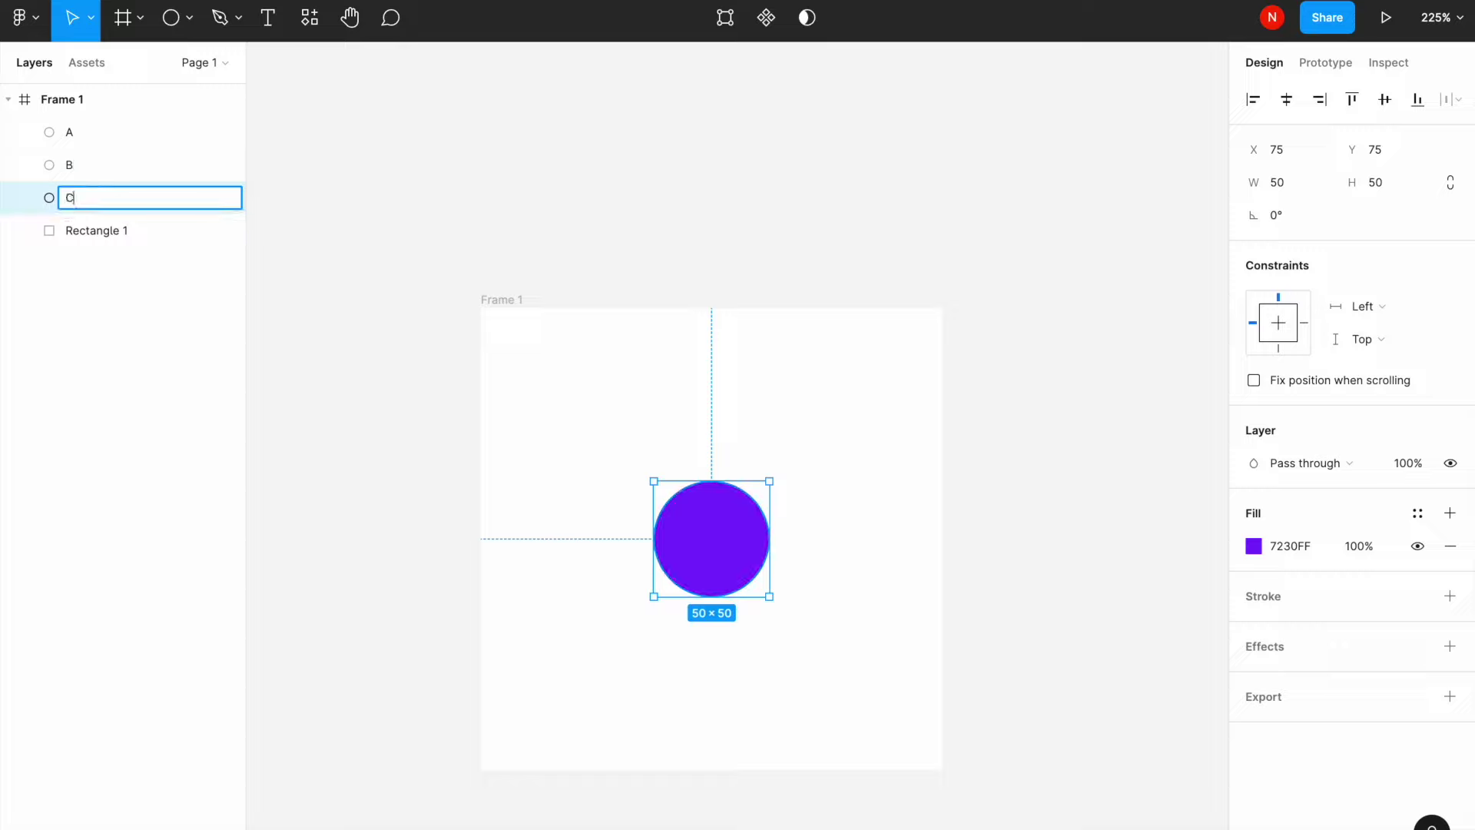
{"action": "left_click", "coordinate": [323, 404]}
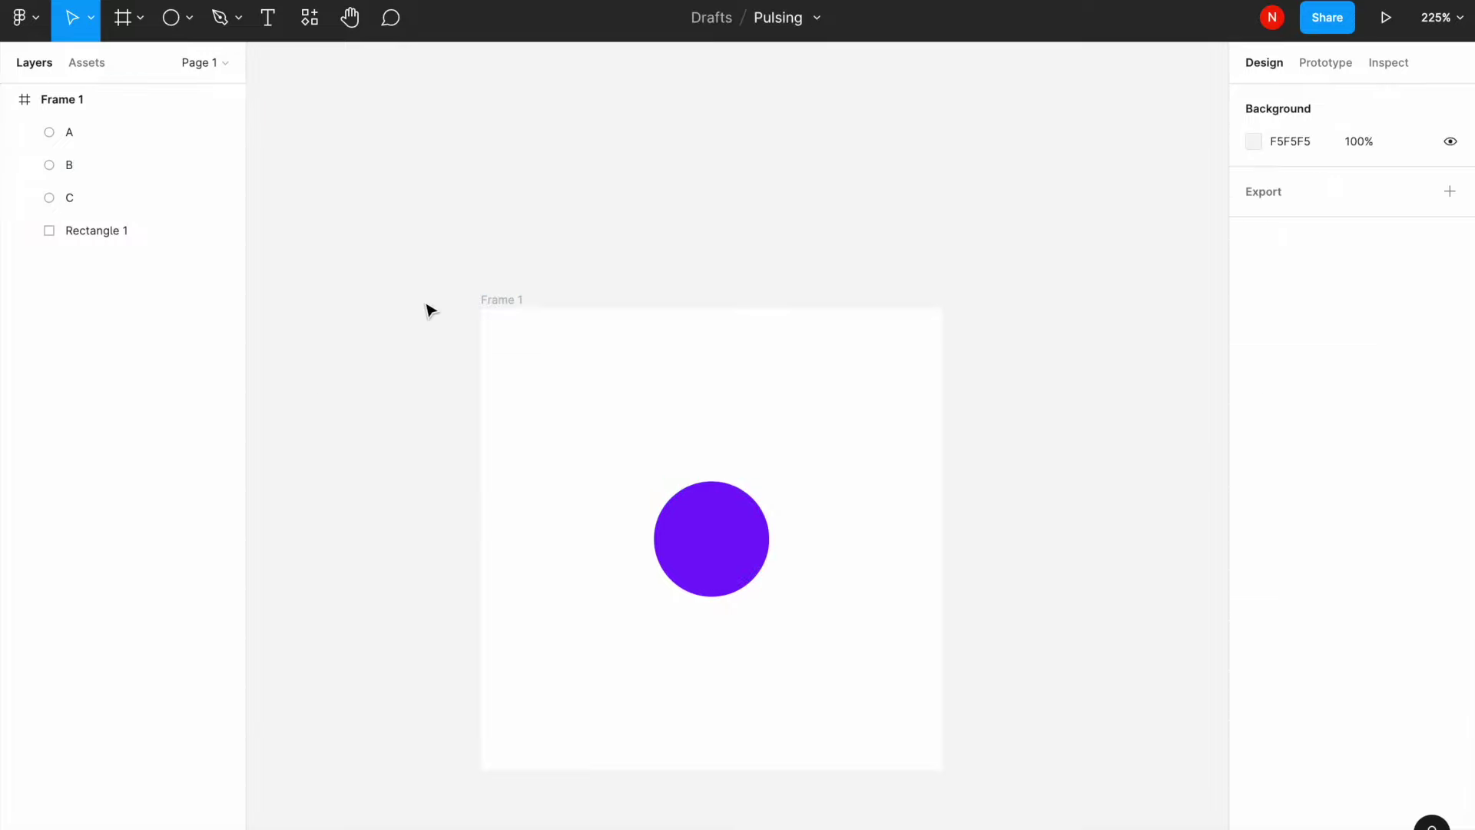
Duplicate Frame 1 as Frame 2 and select its circle B
{"action": "left_click_drag", "start_coordinate": [407, 257], "coordinate": [976, 811]}
{"action": "key", "text": "shift+0"}
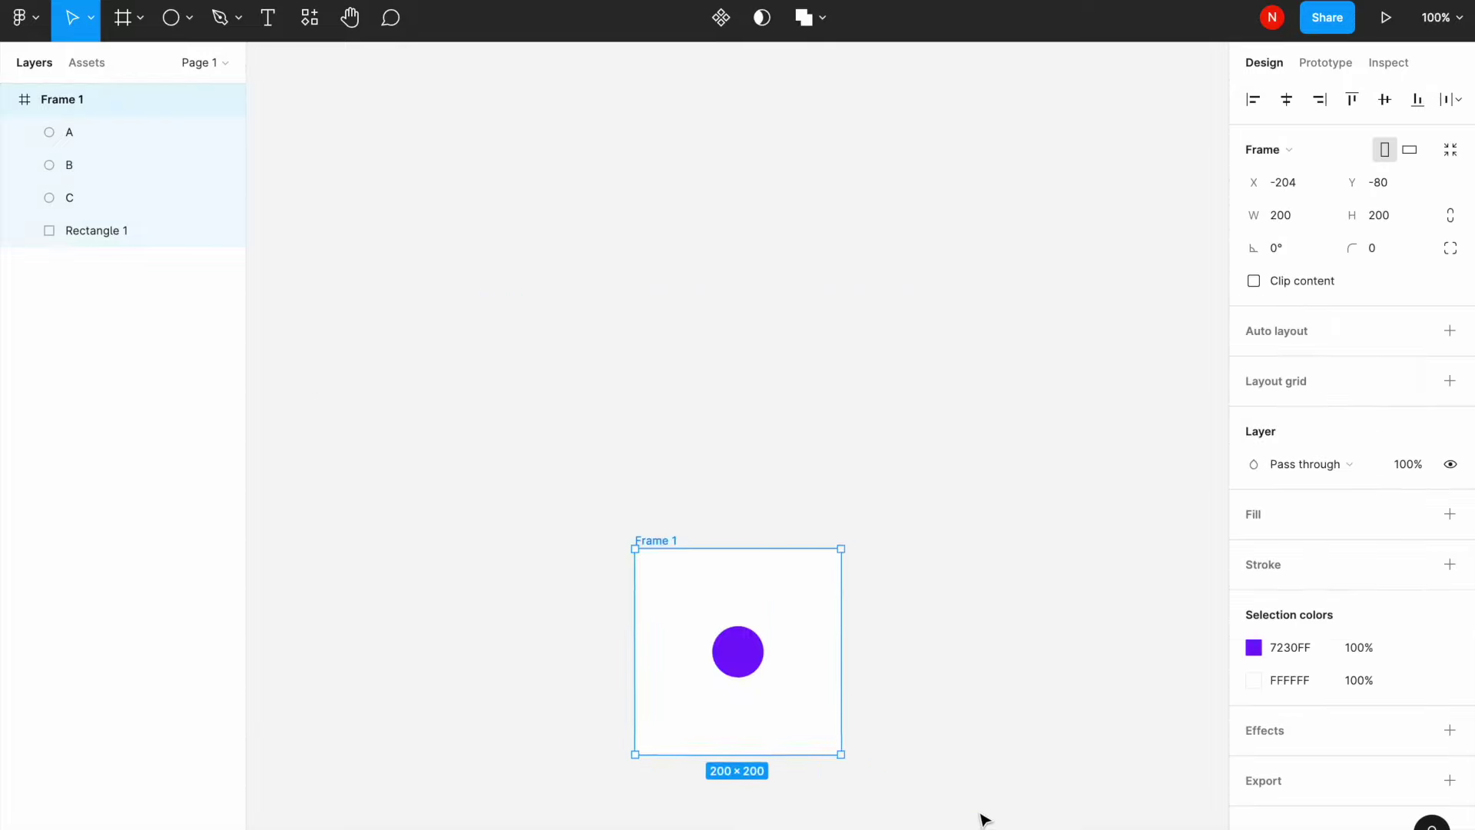
{"action": "key", "text": "ctrl+d"}
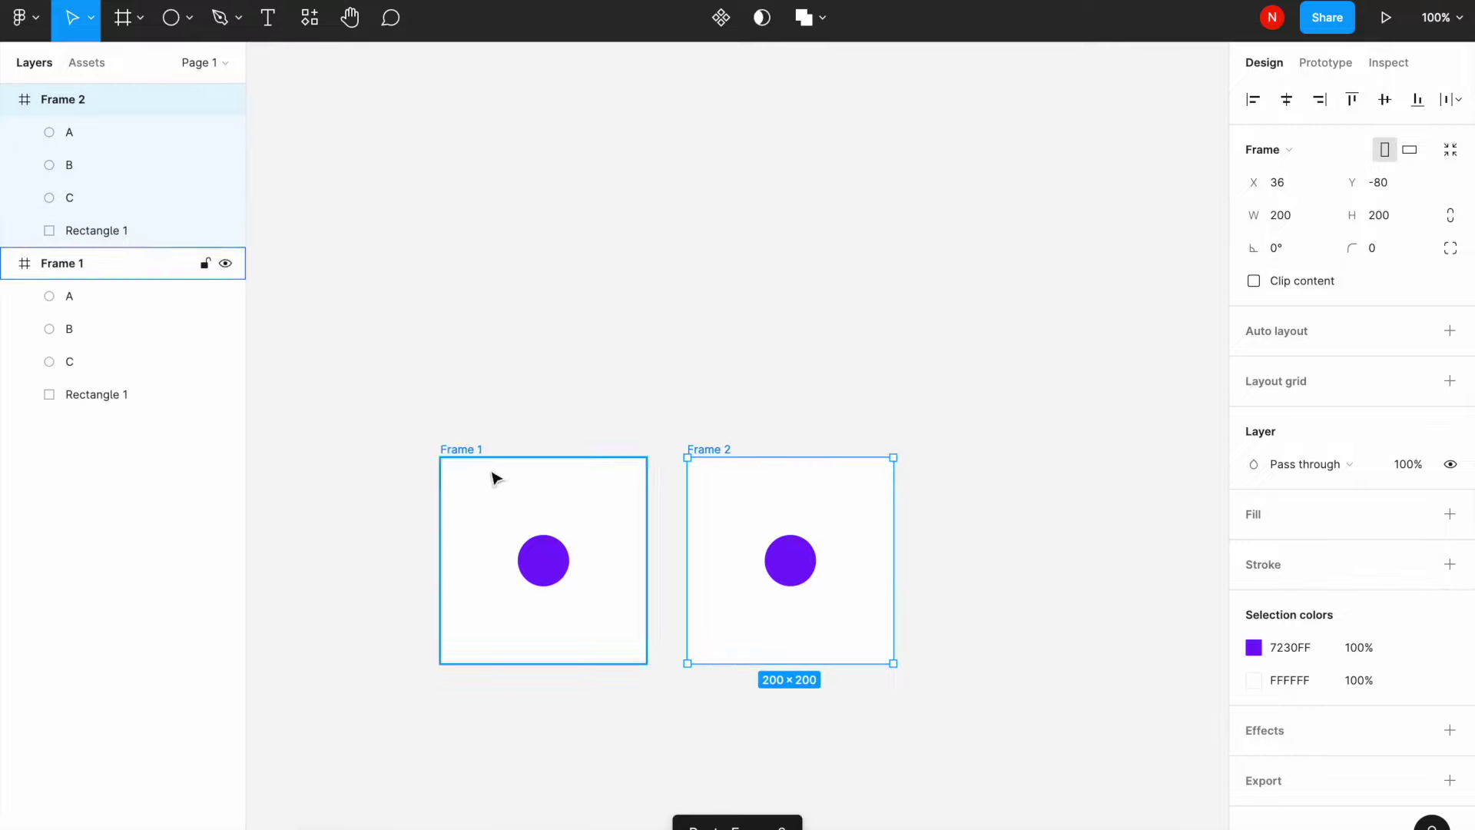
{"action": "left_click", "coordinate": [786, 555]}
{"action": "scroll", "coordinate": [781, 557], "scroll_direction": "up", "scroll_amount": 5}
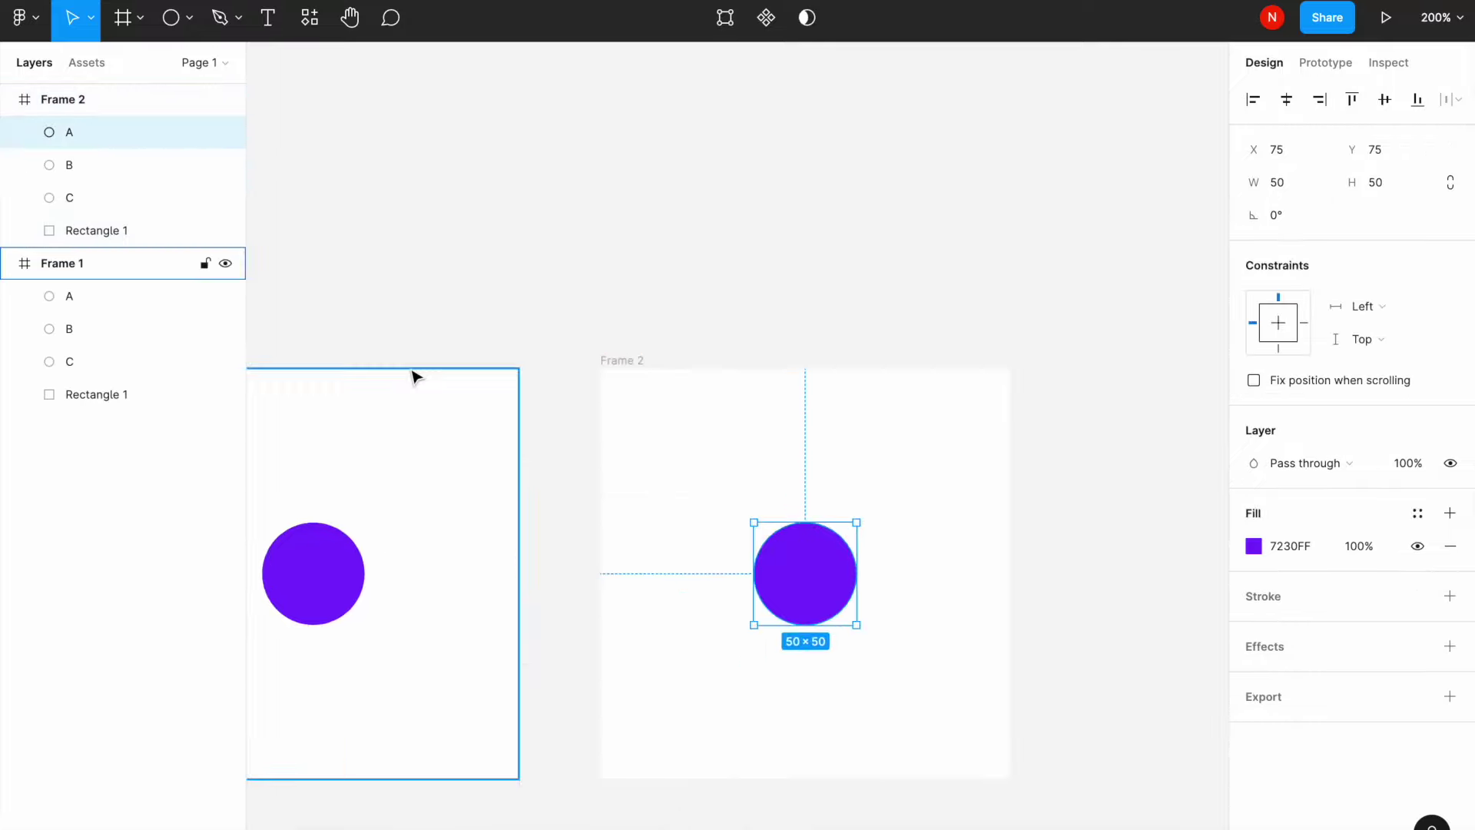
{"action": "left_click", "coordinate": [136, 173]}
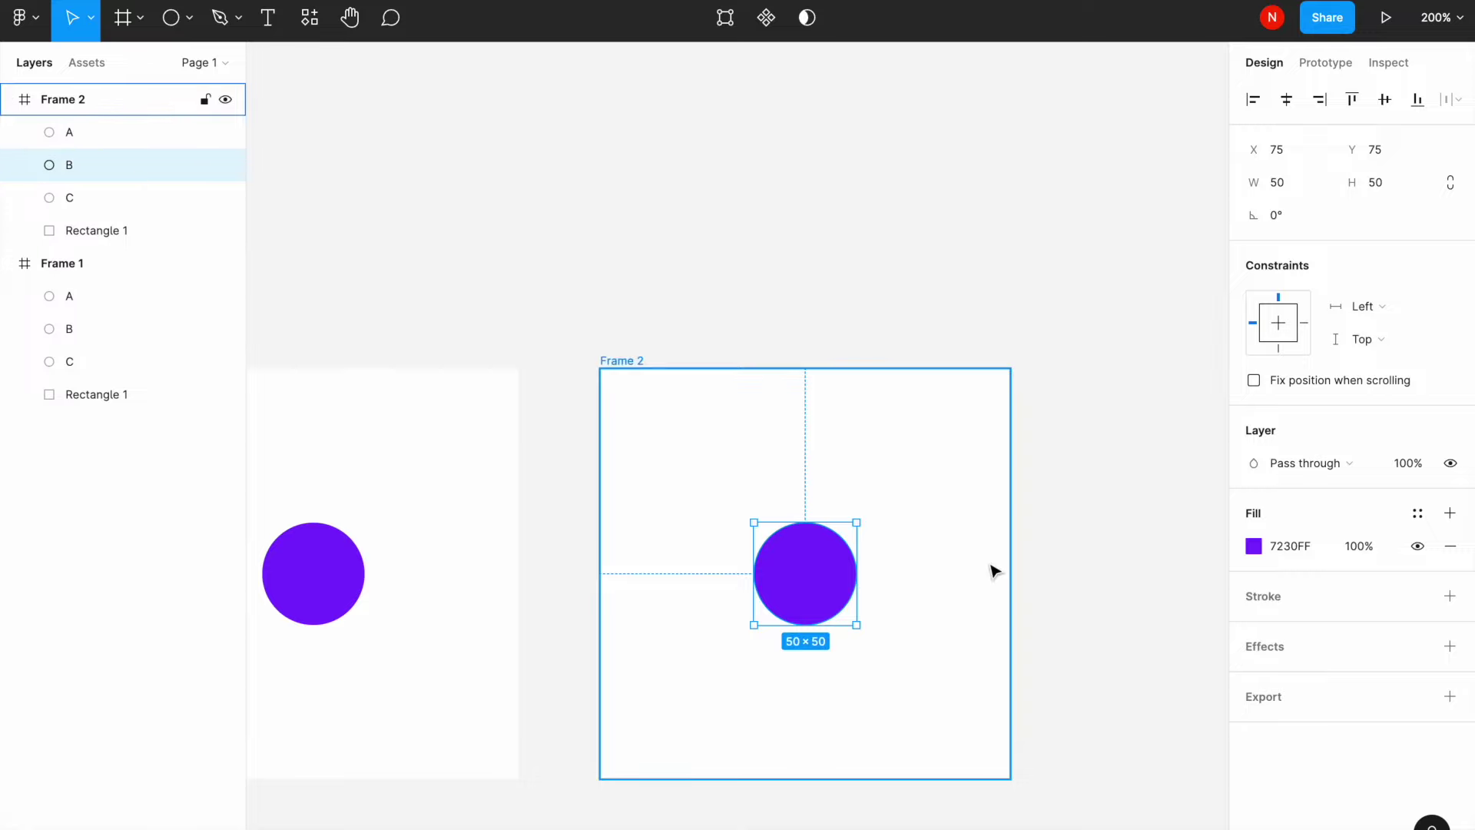
Resize circle B to 125×125, centre it in Frame 2, and set 15% fill opacity
{"action": "left_click", "coordinate": [1291, 192]}
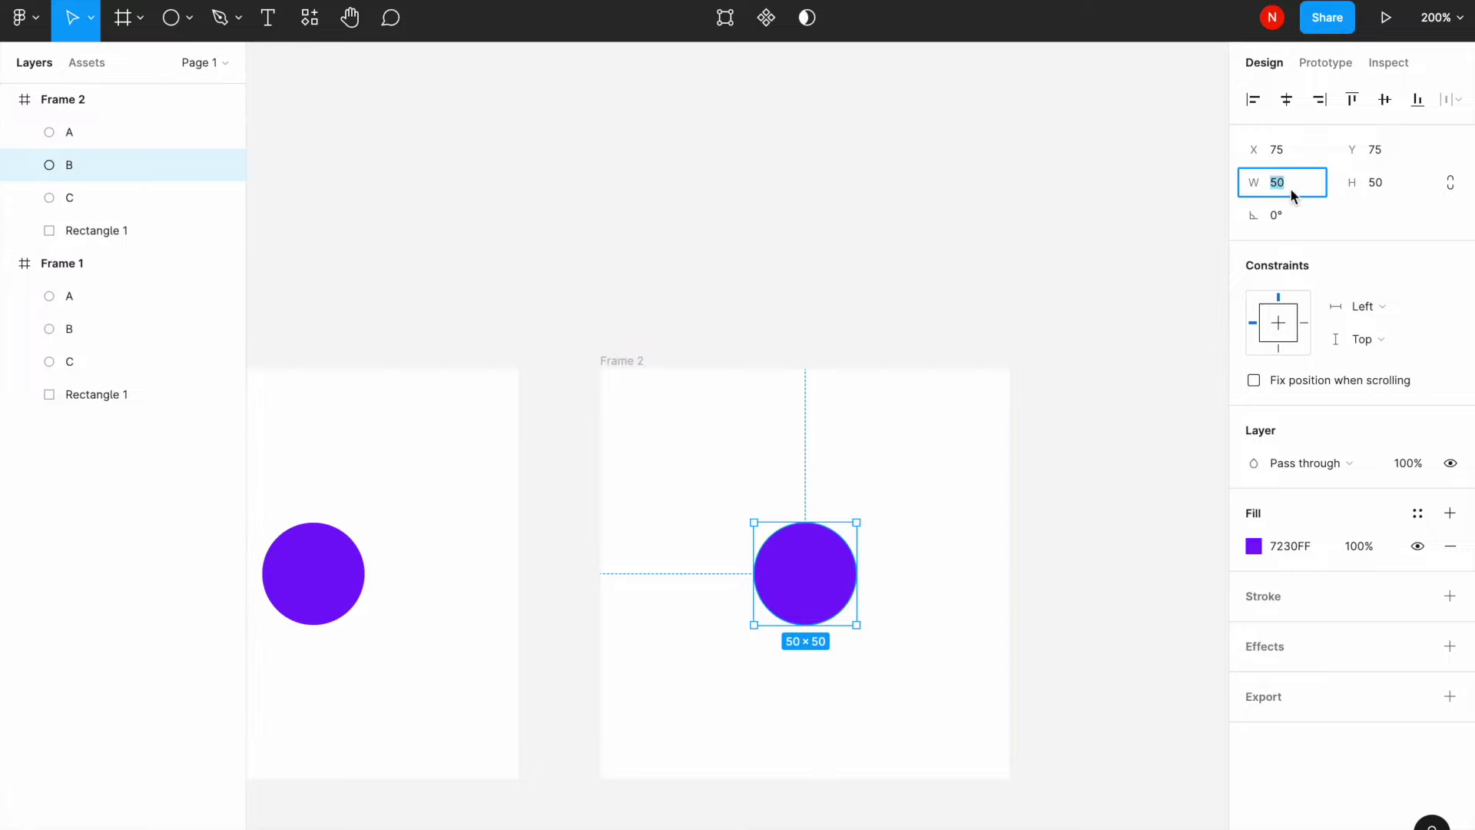
{"action": "left_click", "coordinate": [1387, 187]}
{"action": "type", "text": "12"}
{"action": "key", "text": "Return"}
{"action": "left_click_drag", "start_coordinate": [965, 653], "coordinate": [874, 584]}
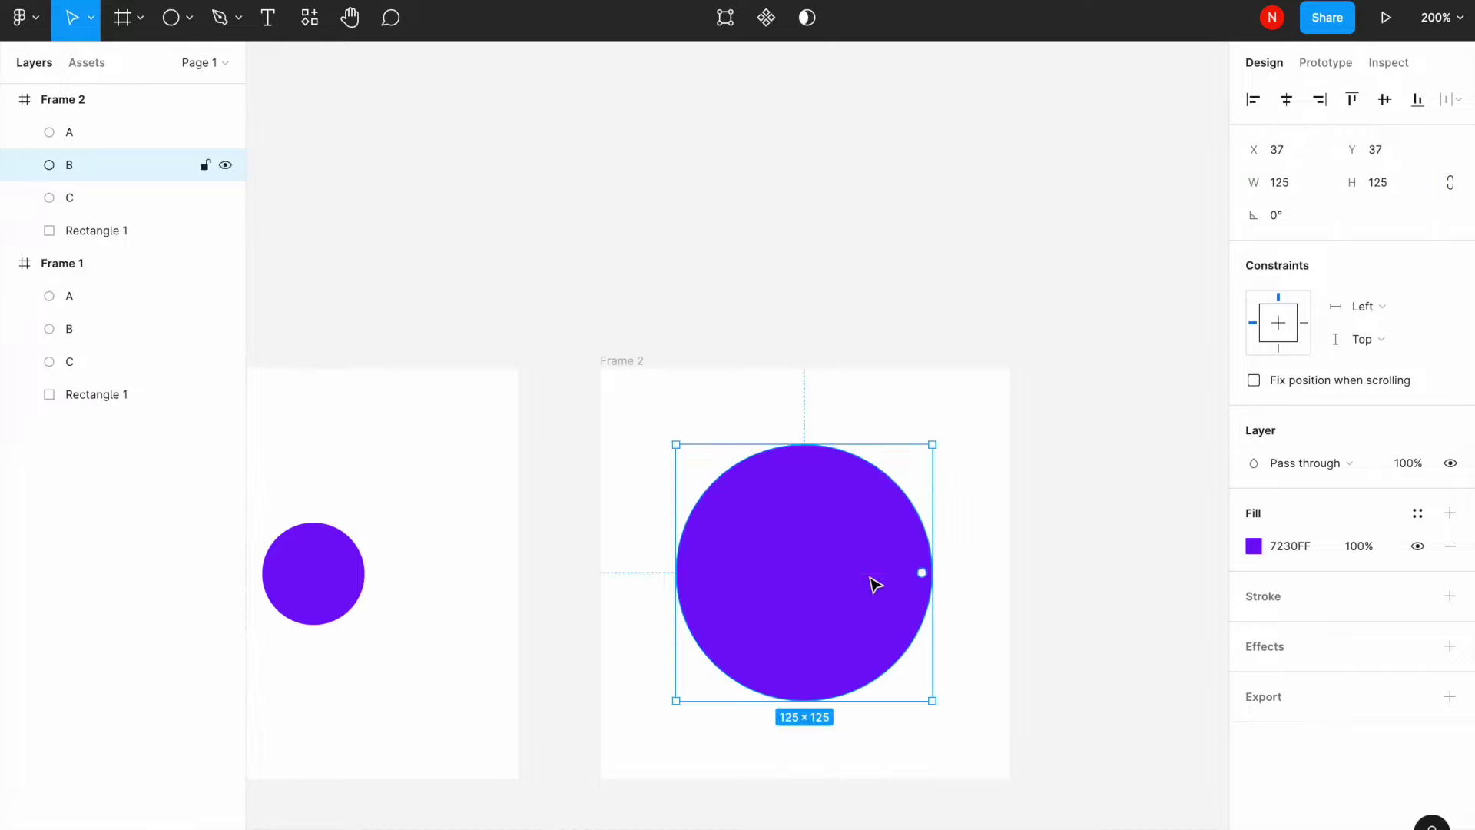
{"action": "left_click", "coordinate": [1363, 545]}
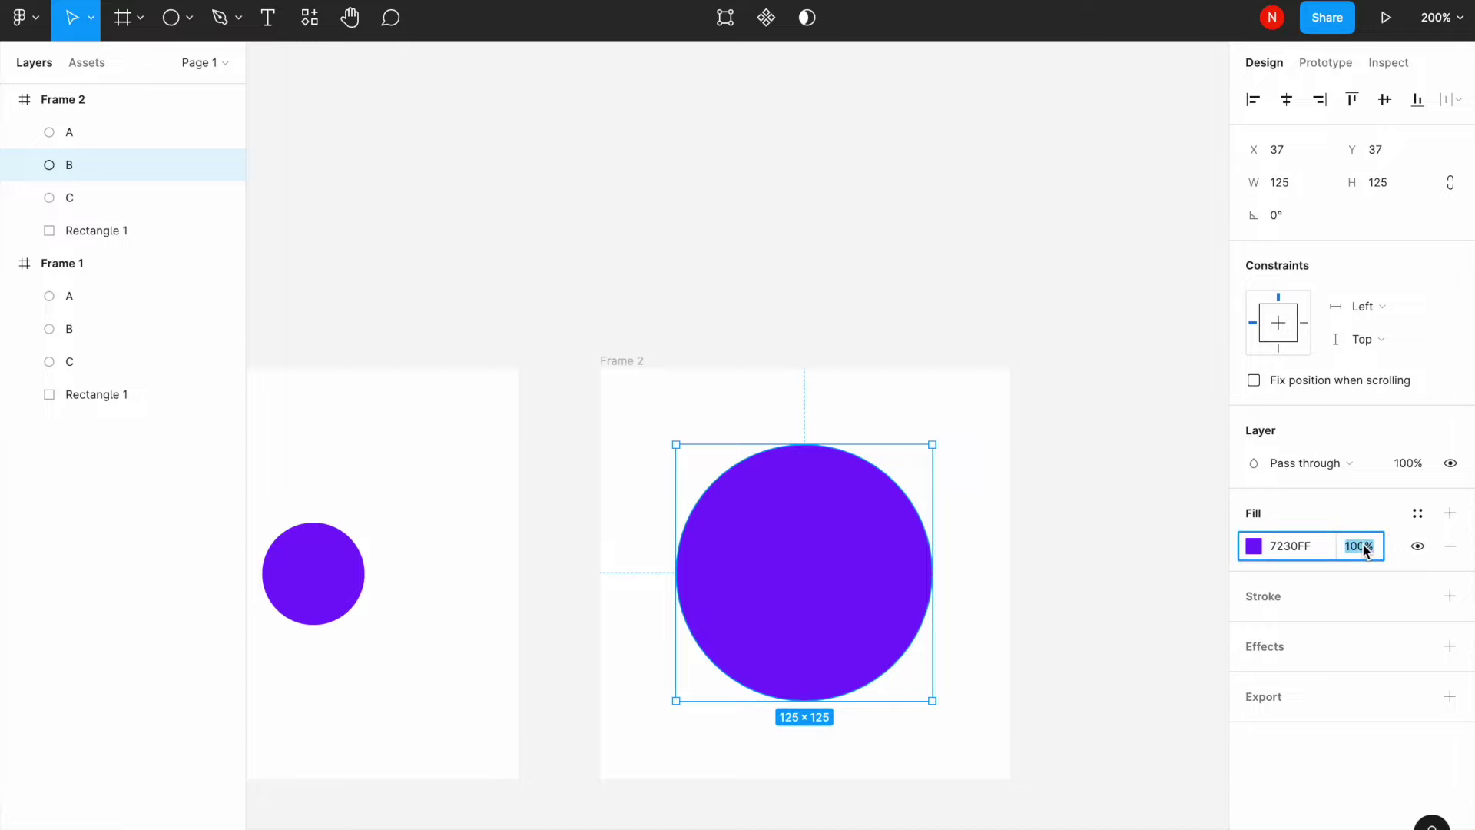
{"action": "type", "text": "15"}
{"action": "key", "text": "Return"}
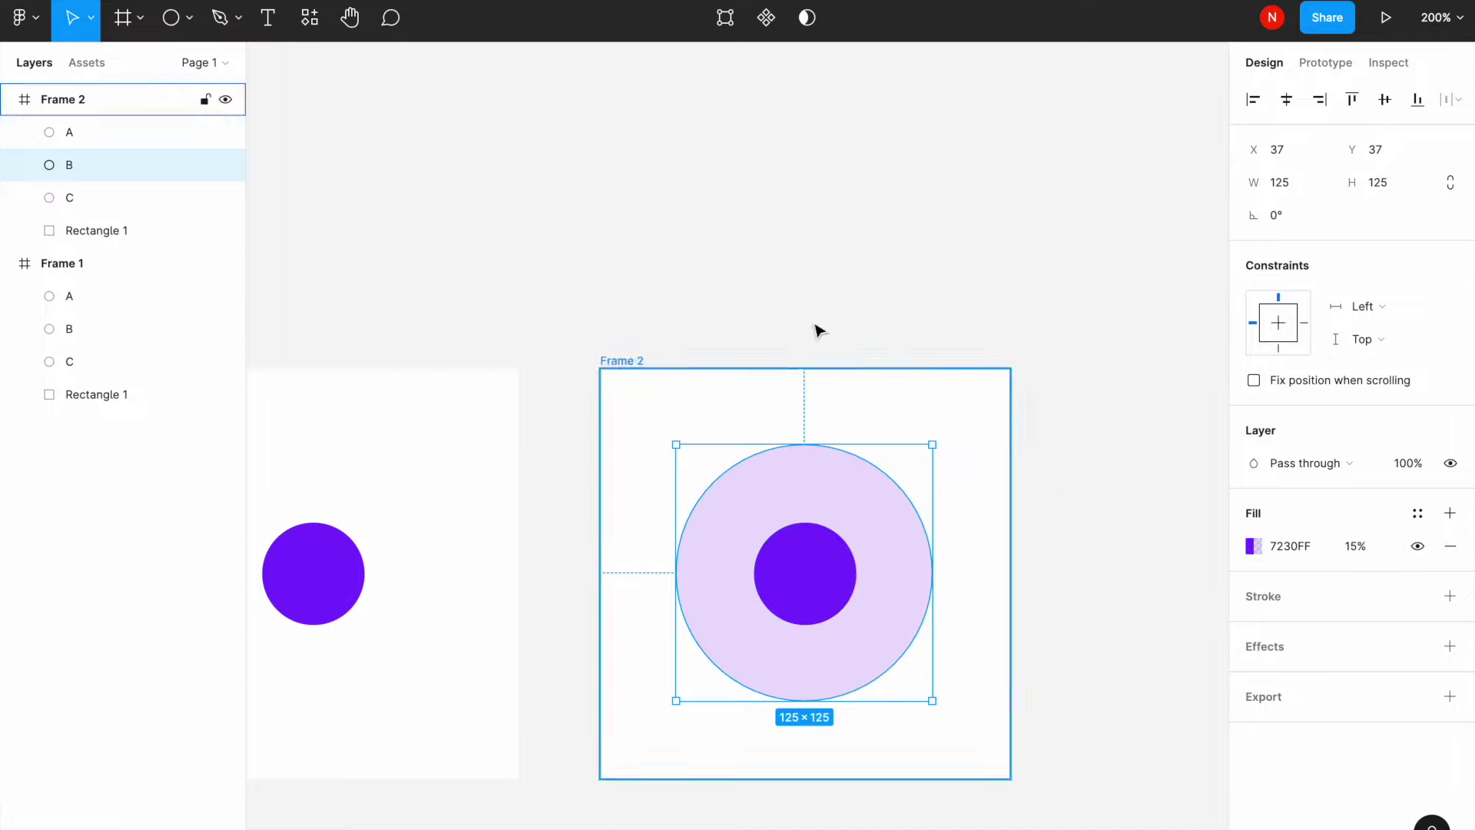
{"action": "left_click", "coordinate": [685, 263]}
{"action": "scroll", "coordinate": [680, 269], "scroll_direction": "down", "scroll_amount": 5, "text": "ctrl"}
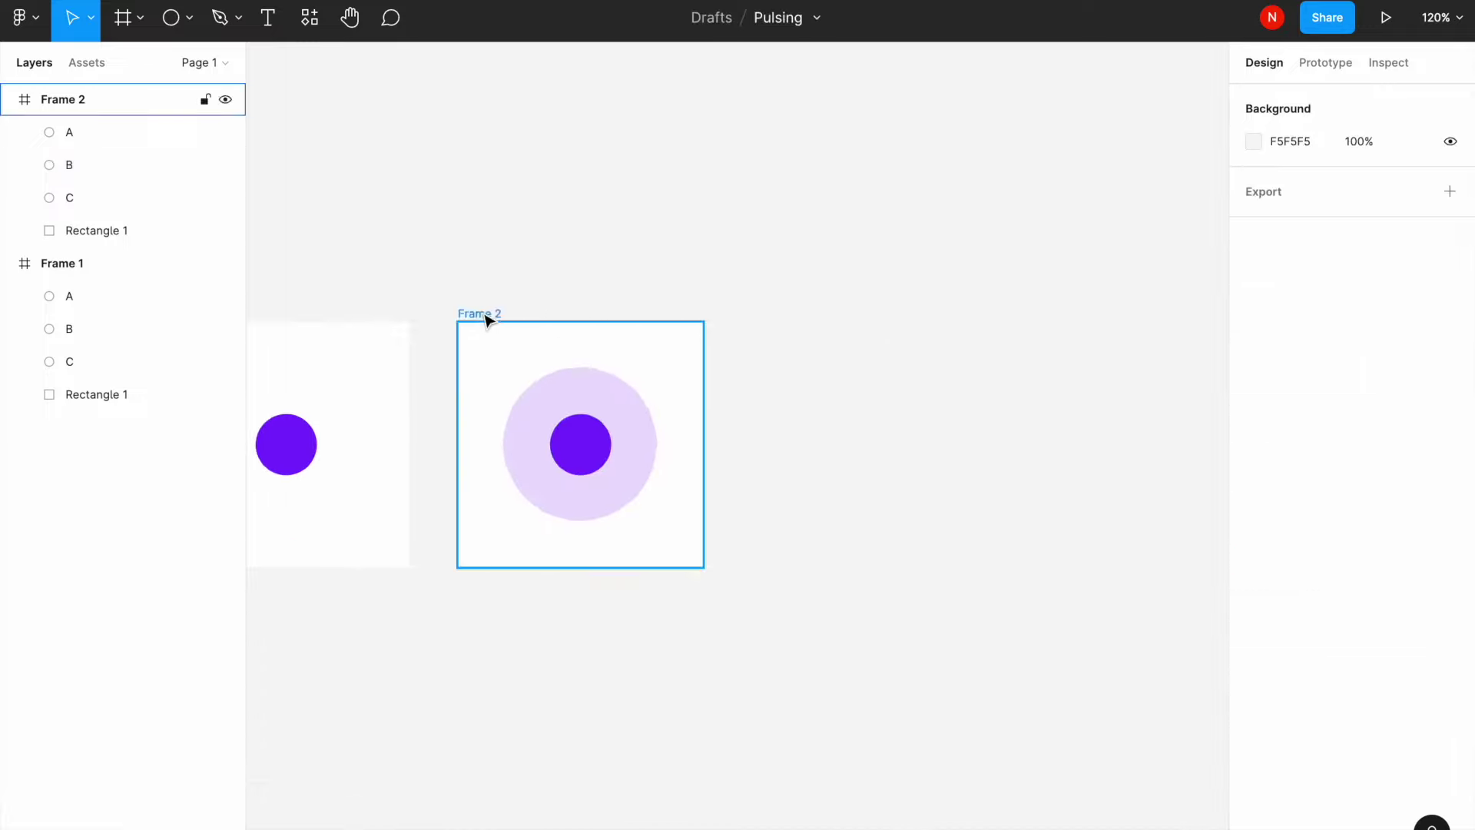
Duplicate Frame 2 as Frame 3, spaced evenly to its right
{"action": "left_click_drag", "start_coordinate": [415, 236], "coordinate": [832, 657]}
{"action": "key", "text": "ctrl+d"}
{"action": "mouse_move", "coordinate": [813, 402]}
{"action": "left_mouse_down"}
{"action": "mouse_move", "coordinate": [832, 402]}
{"action": "mouse_move", "coordinate": [817, 401]}
{"action": "left_mouse_up"}
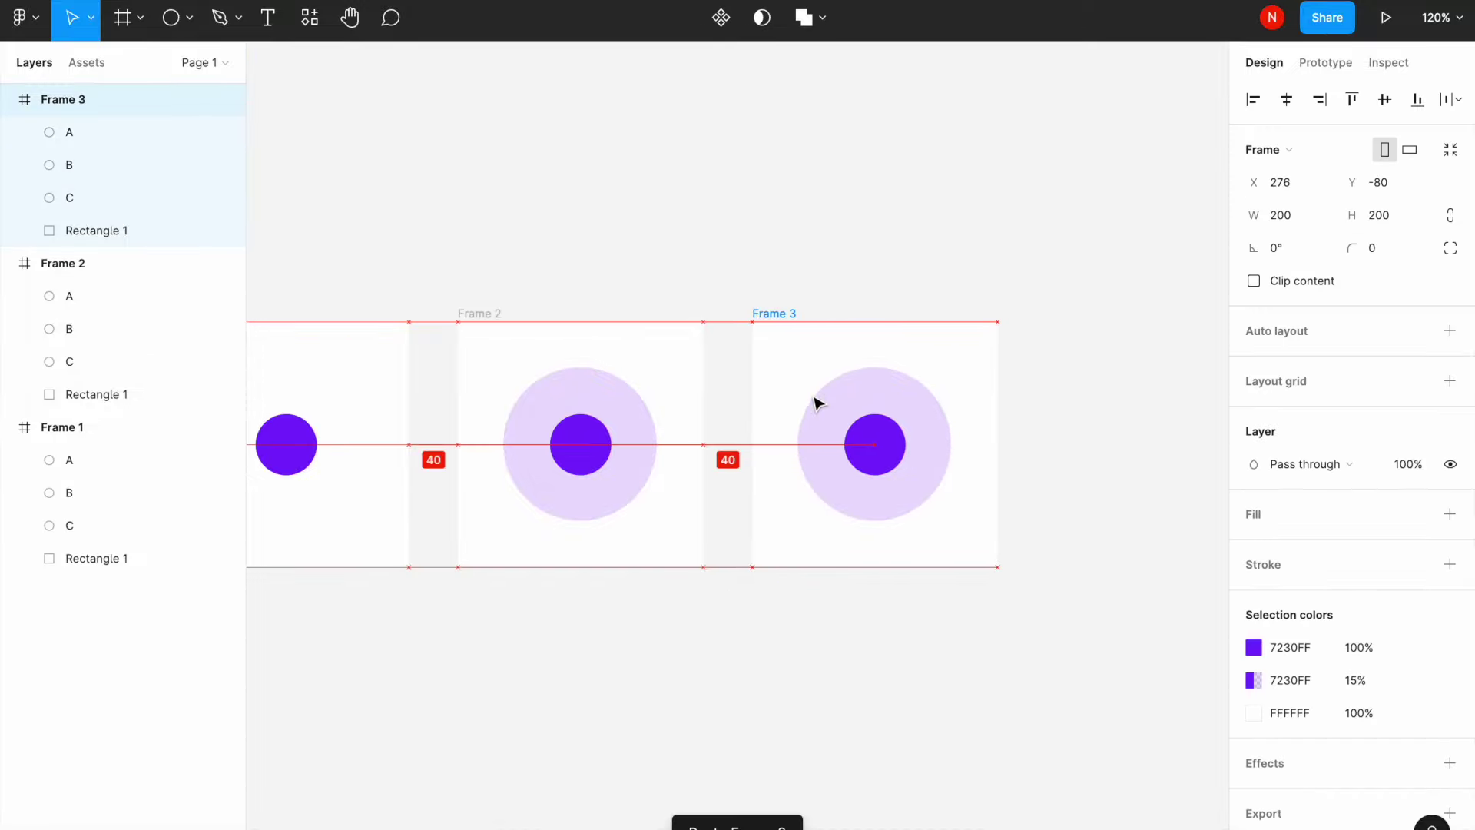
{"action": "left_click", "coordinate": [819, 402]}
{"action": "scroll", "coordinate": [891, 415], "scroll_direction": "up", "scroll_amount": 5}
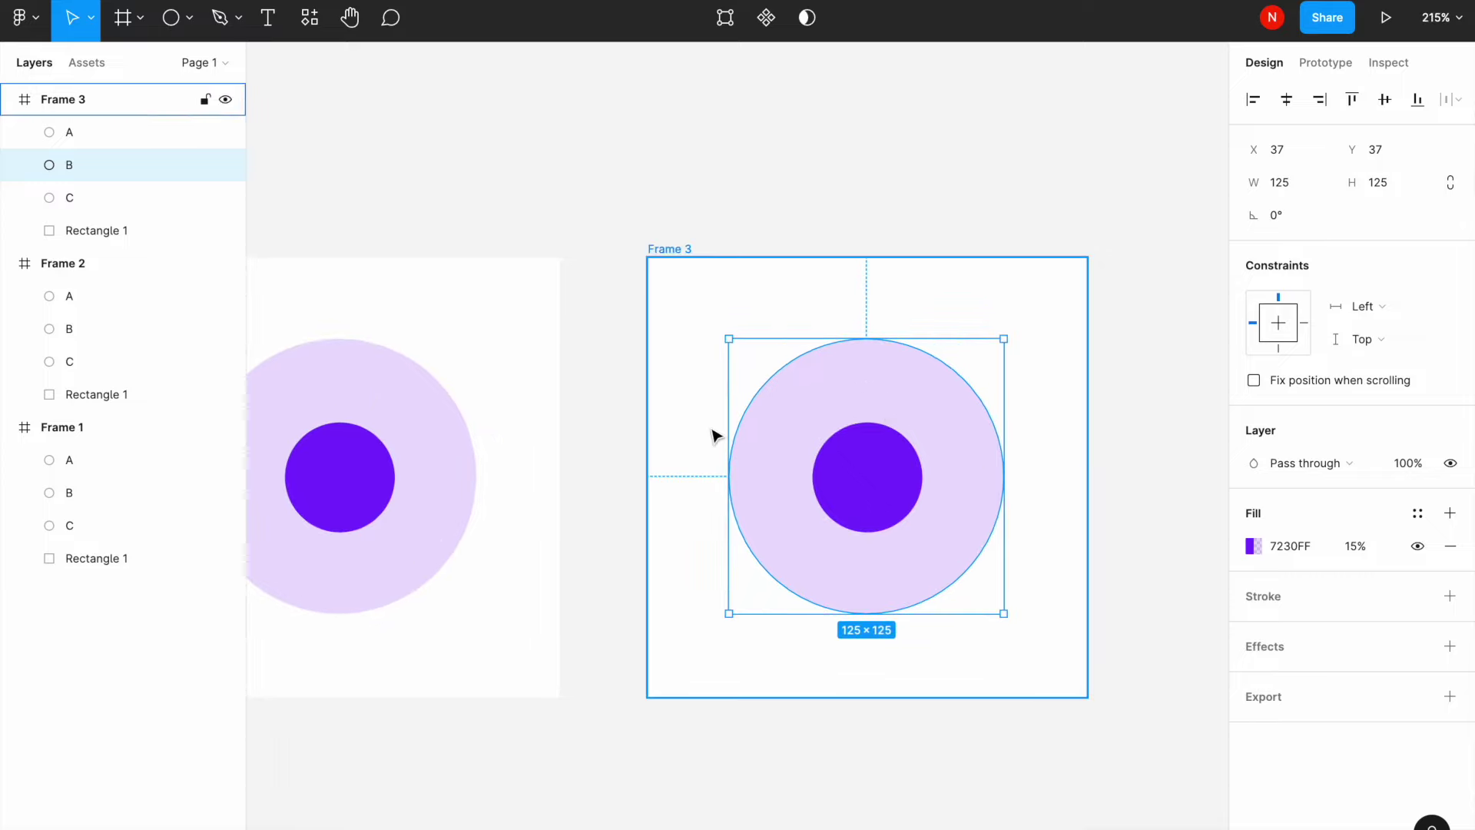
{"action": "mouse_move", "coordinate": [867, 553]}
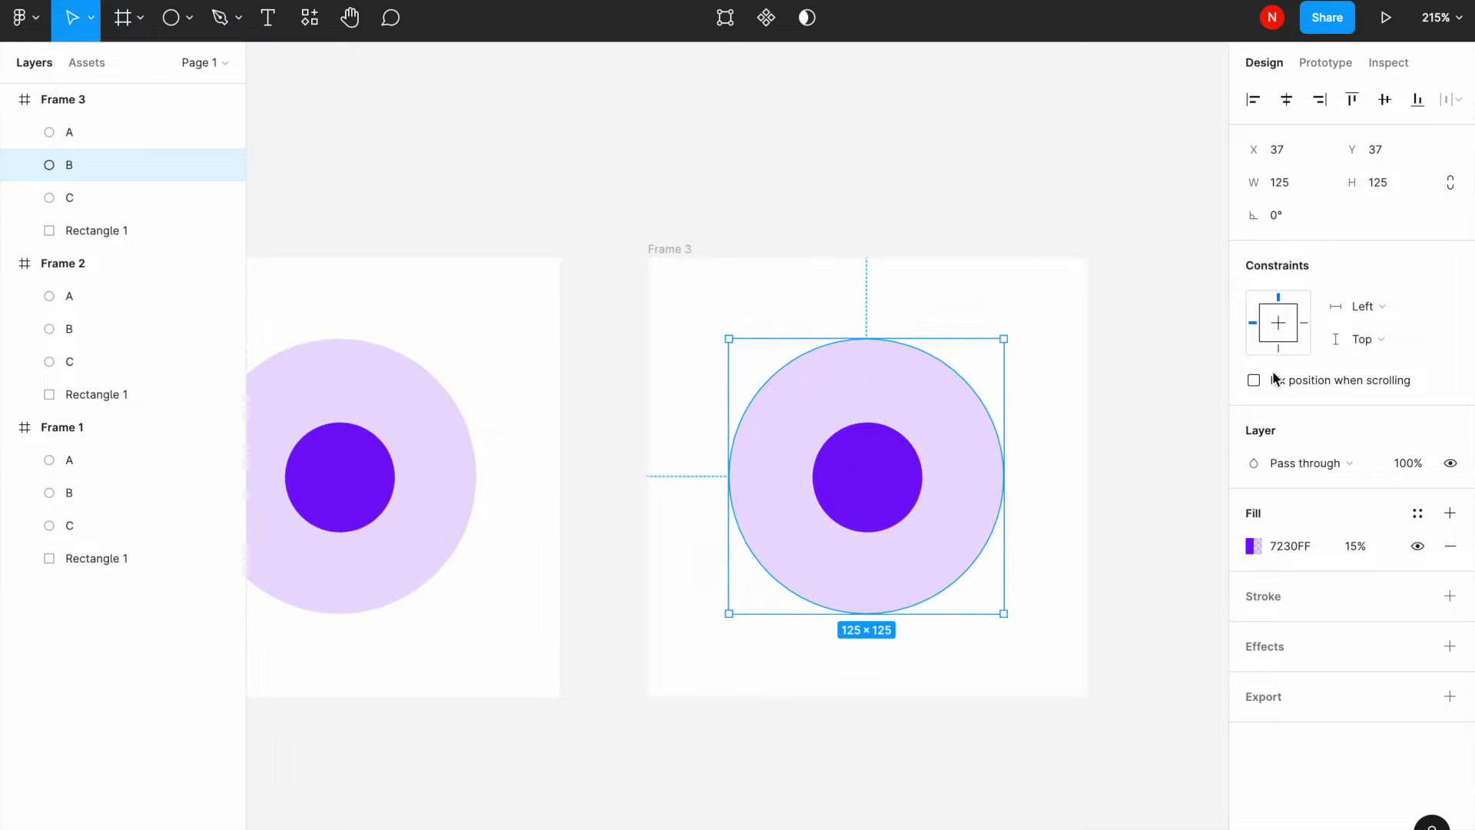
Resize circle B to 200×200 so it fills Frame 3
{"action": "left_click", "coordinate": [1303, 177]}
{"action": "type", "text": "200"}
{"action": "key", "text": "Tab"}
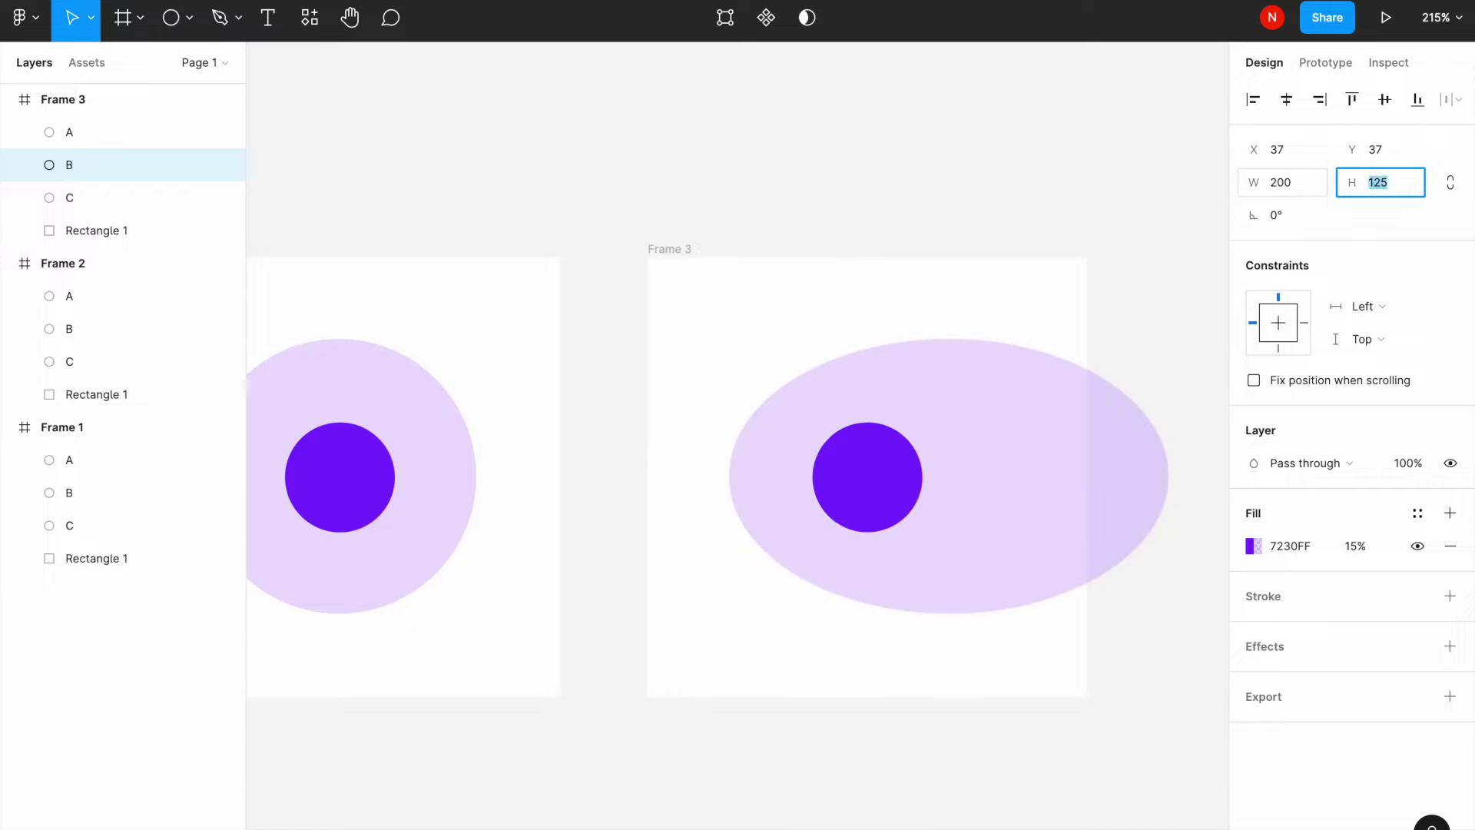
{"action": "type", "text": "200"}
{"action": "key", "text": "Return"}
{"action": "left_click_drag", "start_coordinate": [1022, 428], "coordinate": [943, 346]}
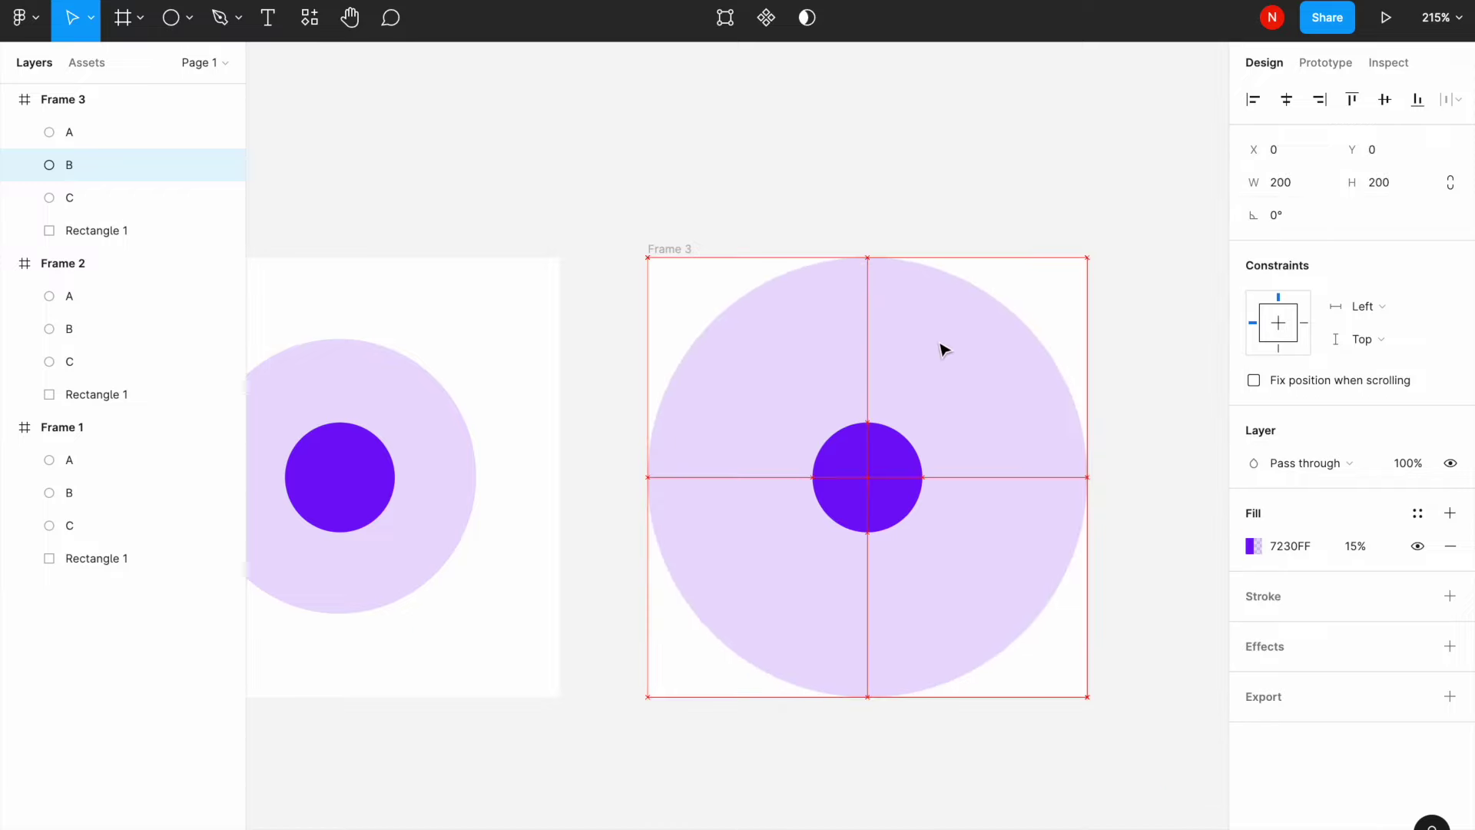
Make circle C a centred 125×125 circle at 5% fill opacity
{"action": "left_click", "coordinate": [98, 199]}
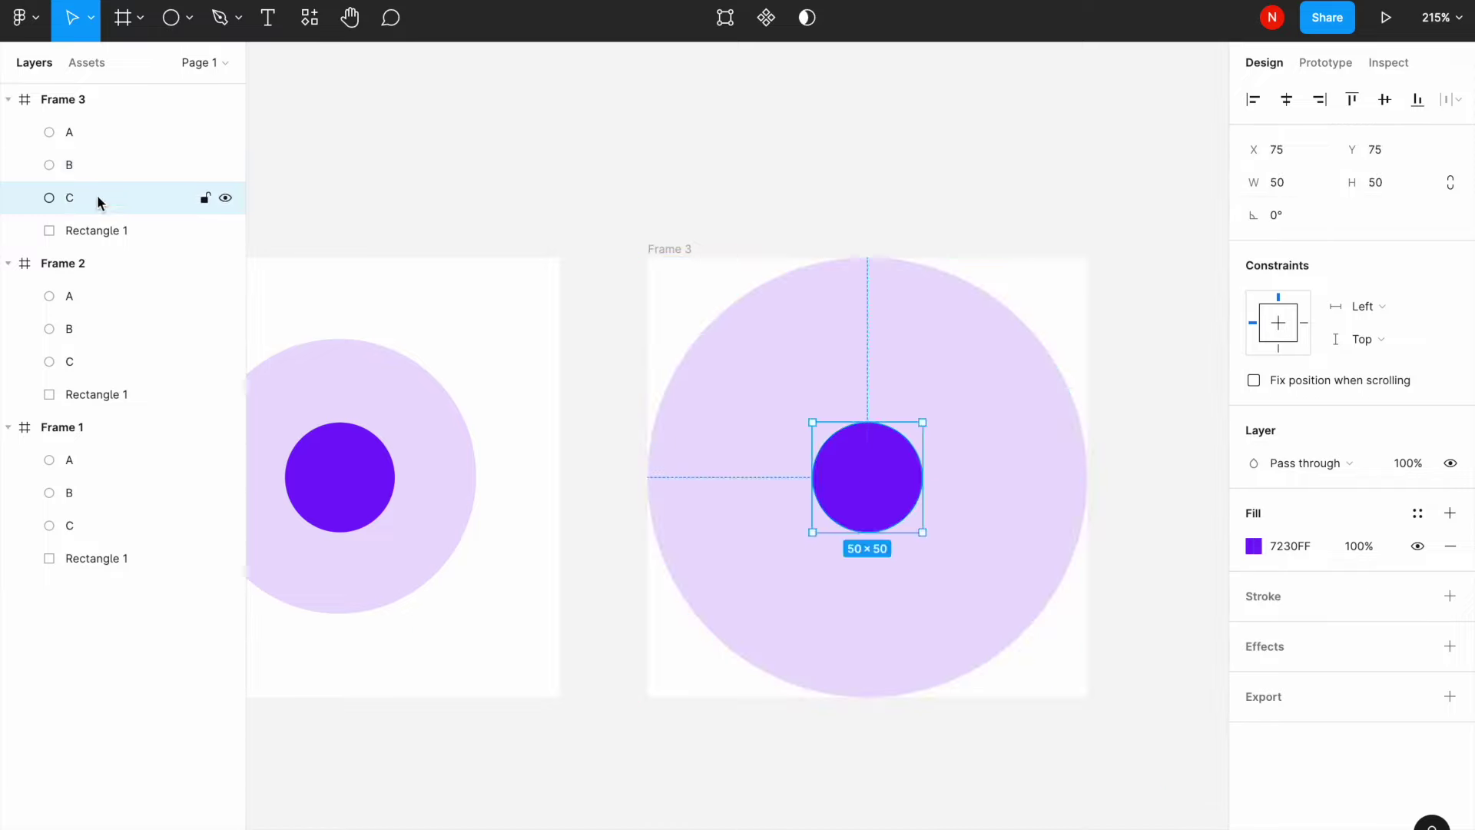
{"action": "left_click", "coordinate": [1300, 184]}
{"action": "type", "text": "12"}
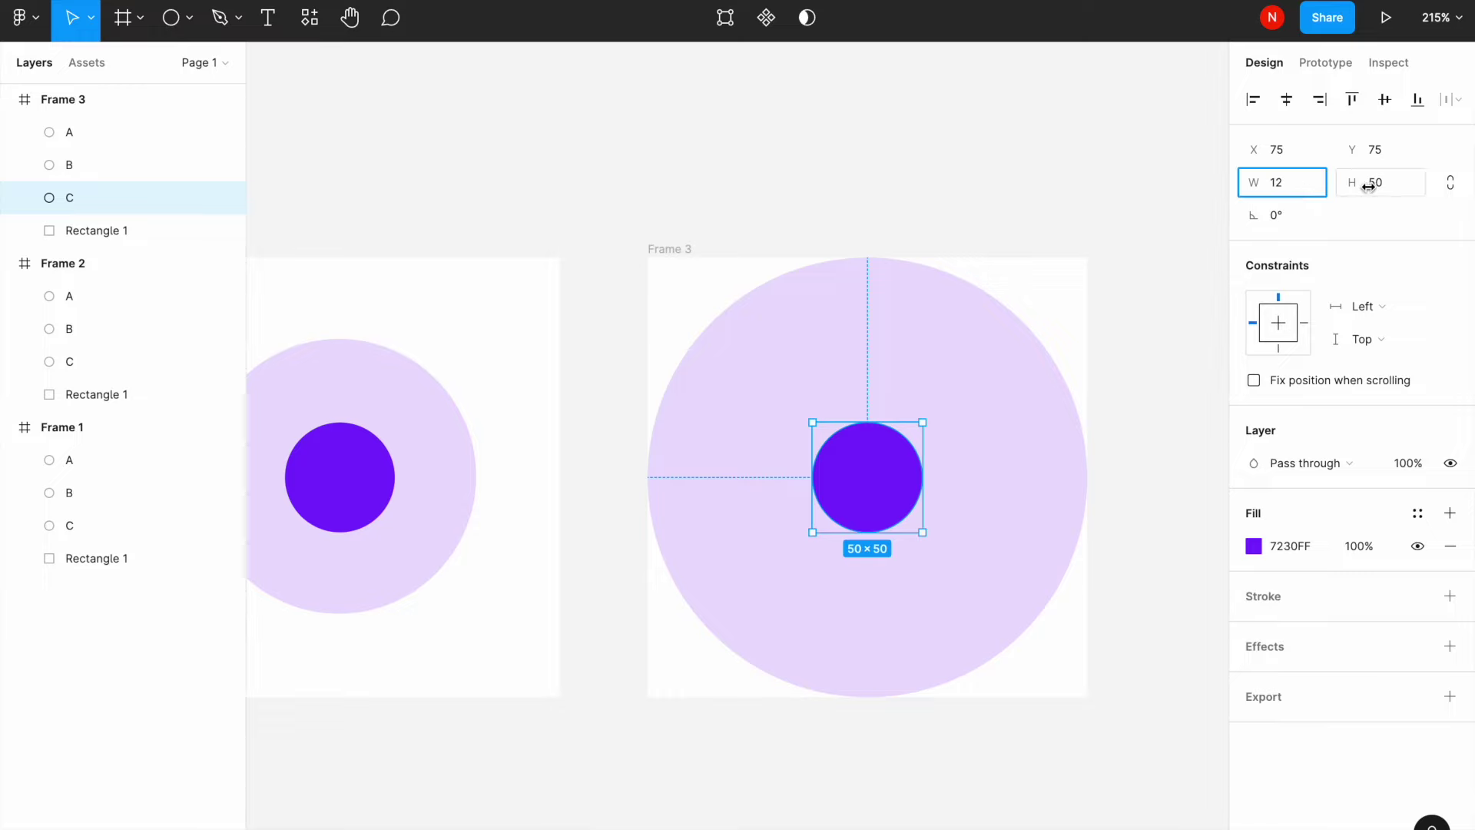
{"action": "left_click", "coordinate": [1383, 185]}
{"action": "type", "text": "12"}
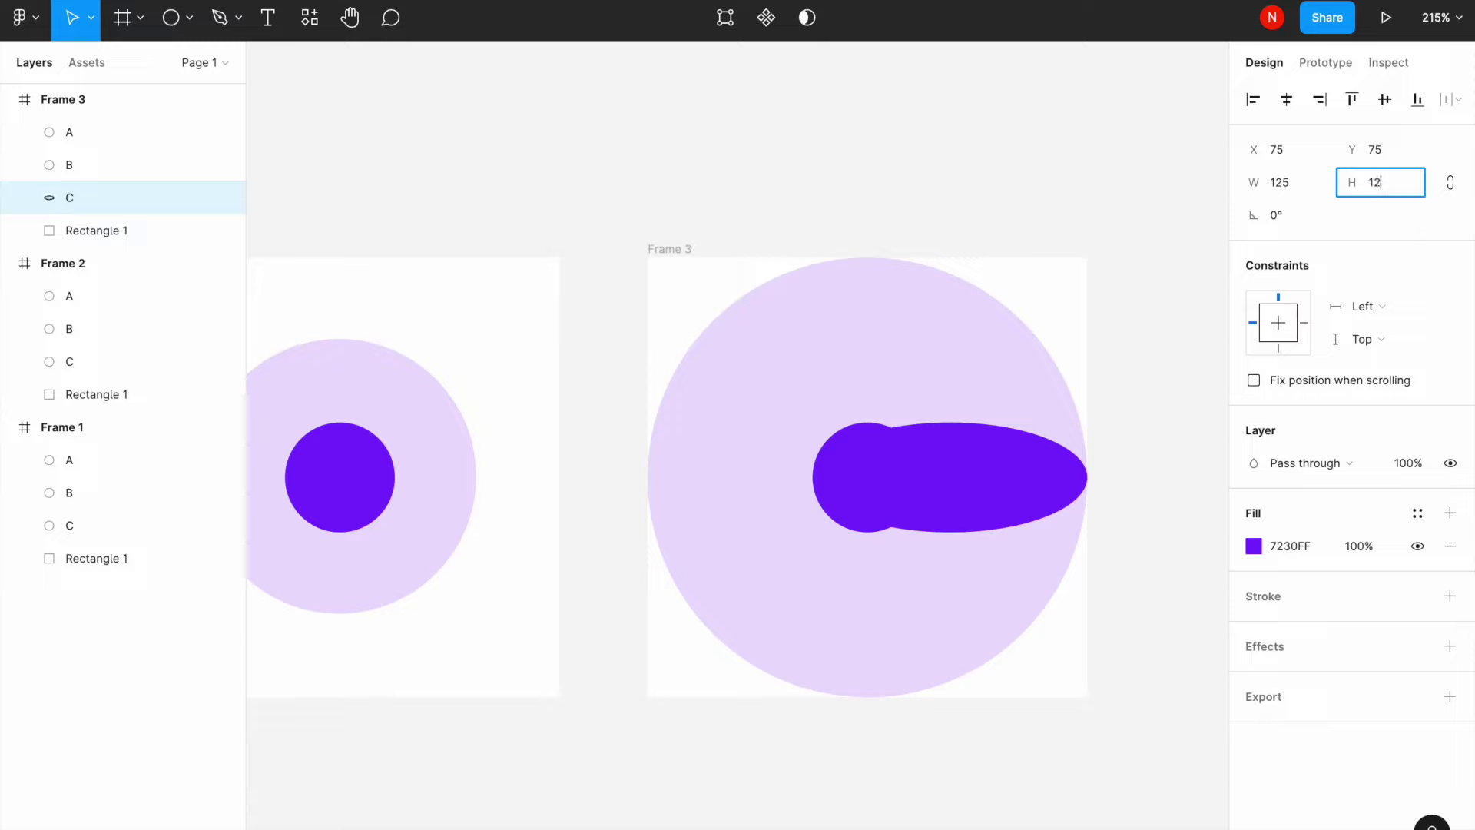
{"action": "type", "text": "5"}
{"action": "key", "text": "Return"}
{"action": "left_click_drag", "start_coordinate": [972, 520], "coordinate": [880, 458]}
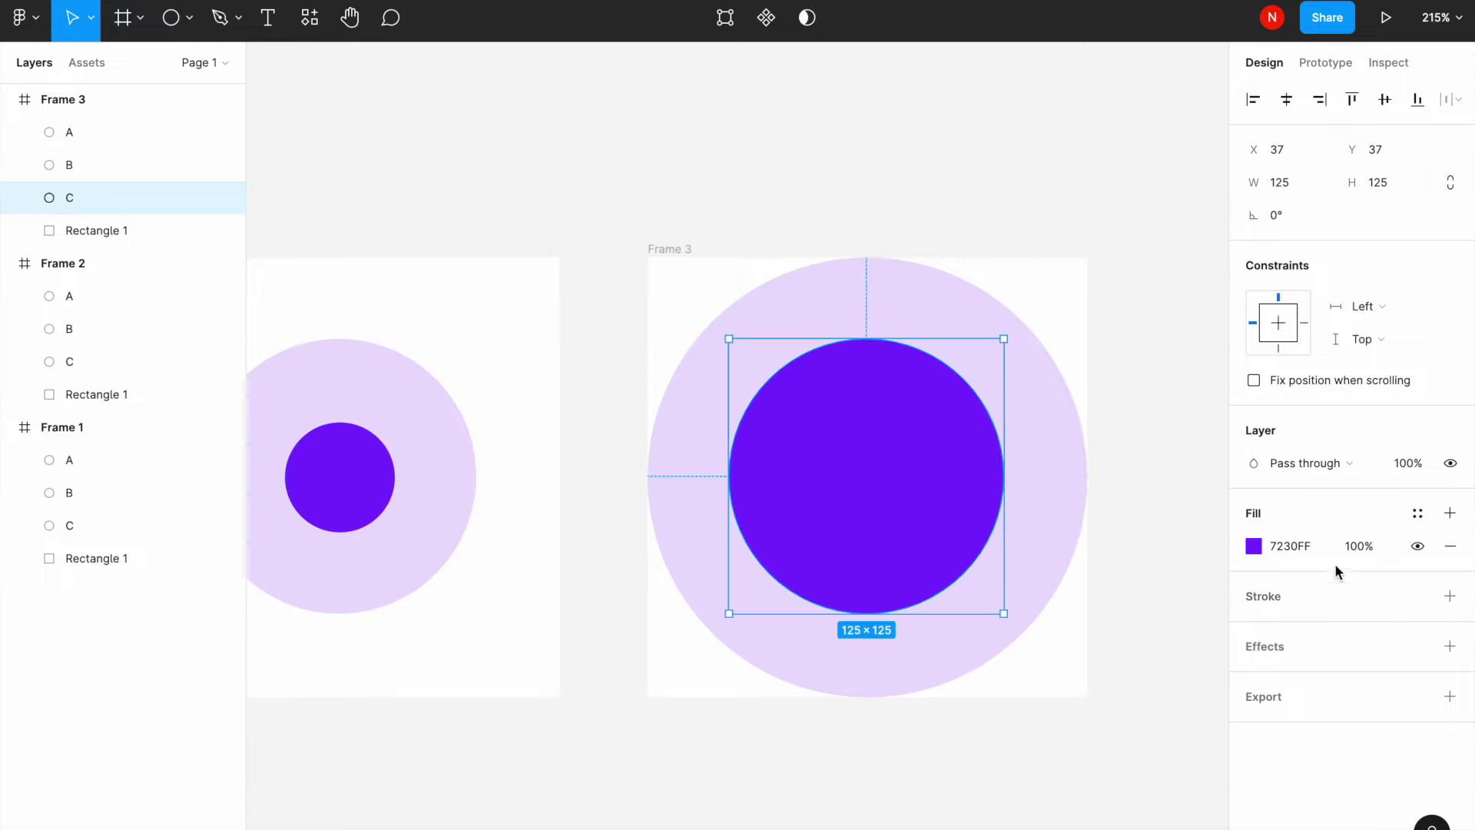
{"action": "left_click", "coordinate": [1357, 550]}
{"action": "type", "text": "5"}
{"action": "key", "text": "Return"}
{"action": "left_click", "coordinate": [645, 730]}
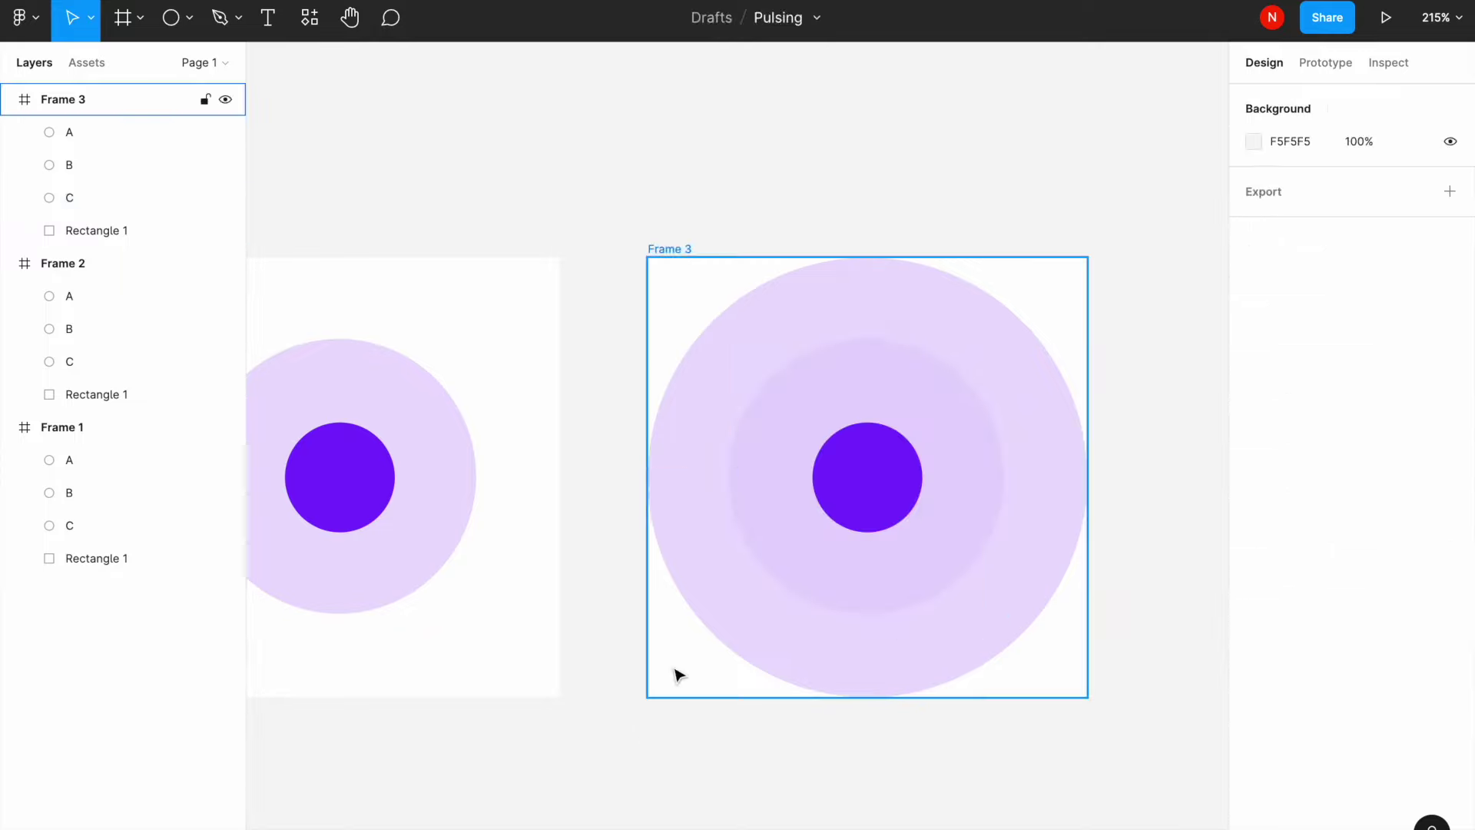
Duplicate Frame 3 as Frame 4, placed 40 px to its right
{"action": "scroll", "coordinate": [679, 675], "scroll_direction": "down", "scroll_amount": 5}
{"action": "scroll", "coordinate": [701, 676], "scroll_direction": "up", "scroll_amount": 3}
{"action": "left_click_drag", "start_coordinate": [926, 739], "coordinate": [619, 356]}
{"action": "key", "text": "ctrl+d"}
{"action": "left_click_drag", "start_coordinate": [987, 532], "coordinate": [983, 532]}
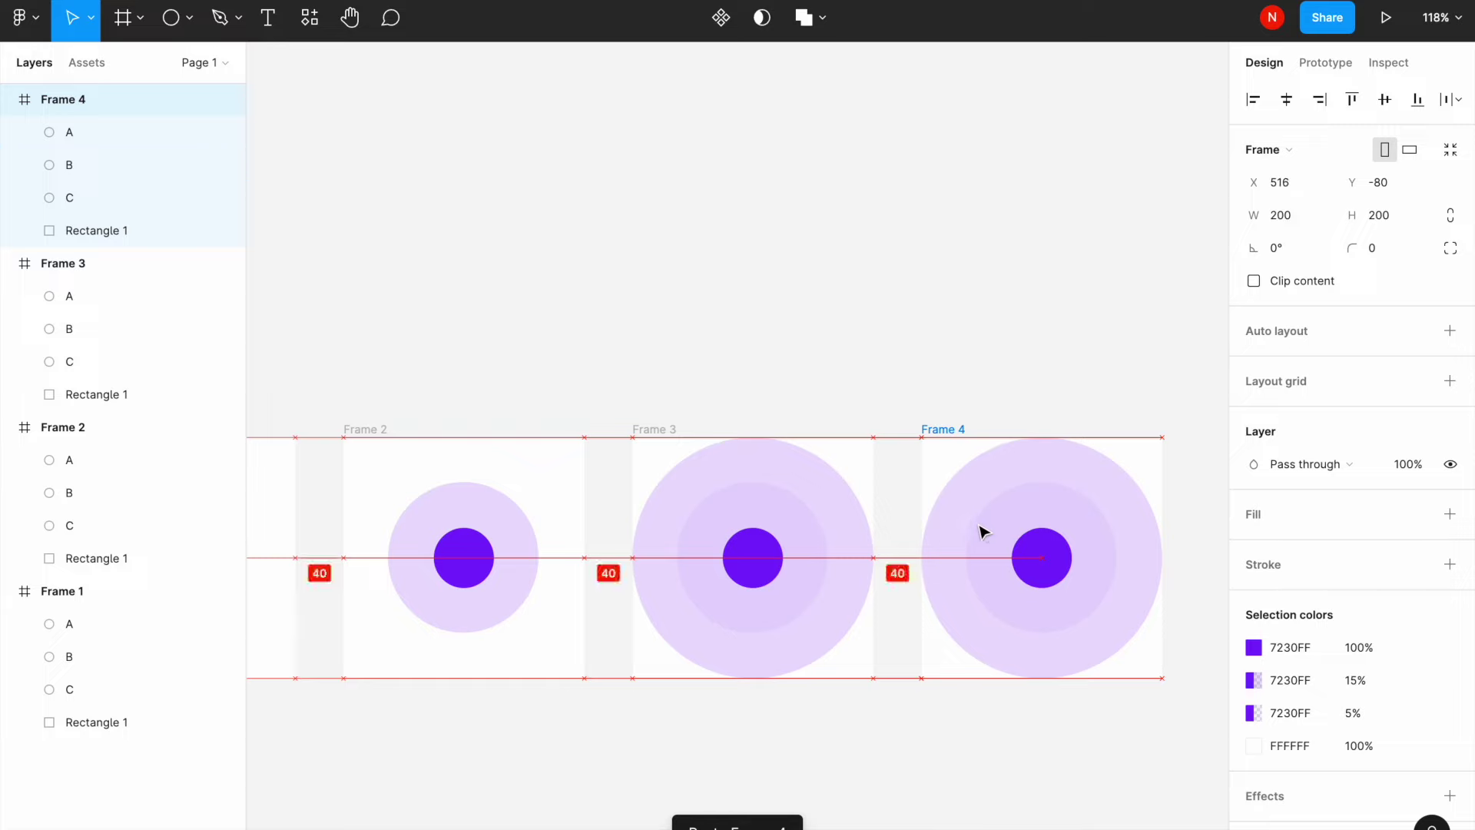
{"action": "scroll", "coordinate": [1031, 560], "scroll_direction": "up", "scroll_amount": 5}
{"action": "left_click", "coordinate": [961, 497]}
{"action": "double_click", "coordinate": [1009, 485]}
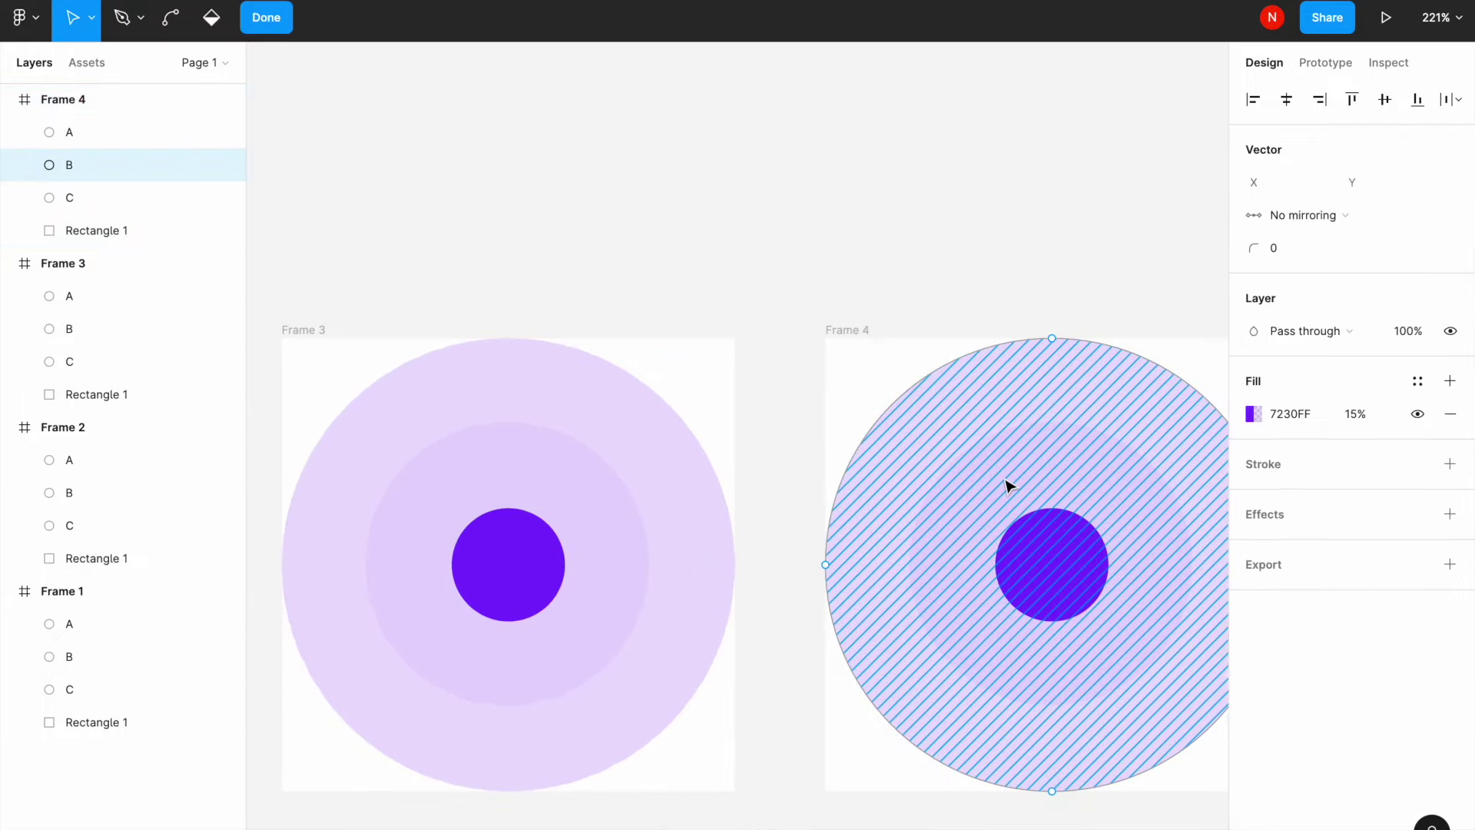
{"action": "key", "text": "Escape"}
{"action": "scroll", "coordinate": [838, 495], "scroll_direction": "right", "scroll_amount": 4}
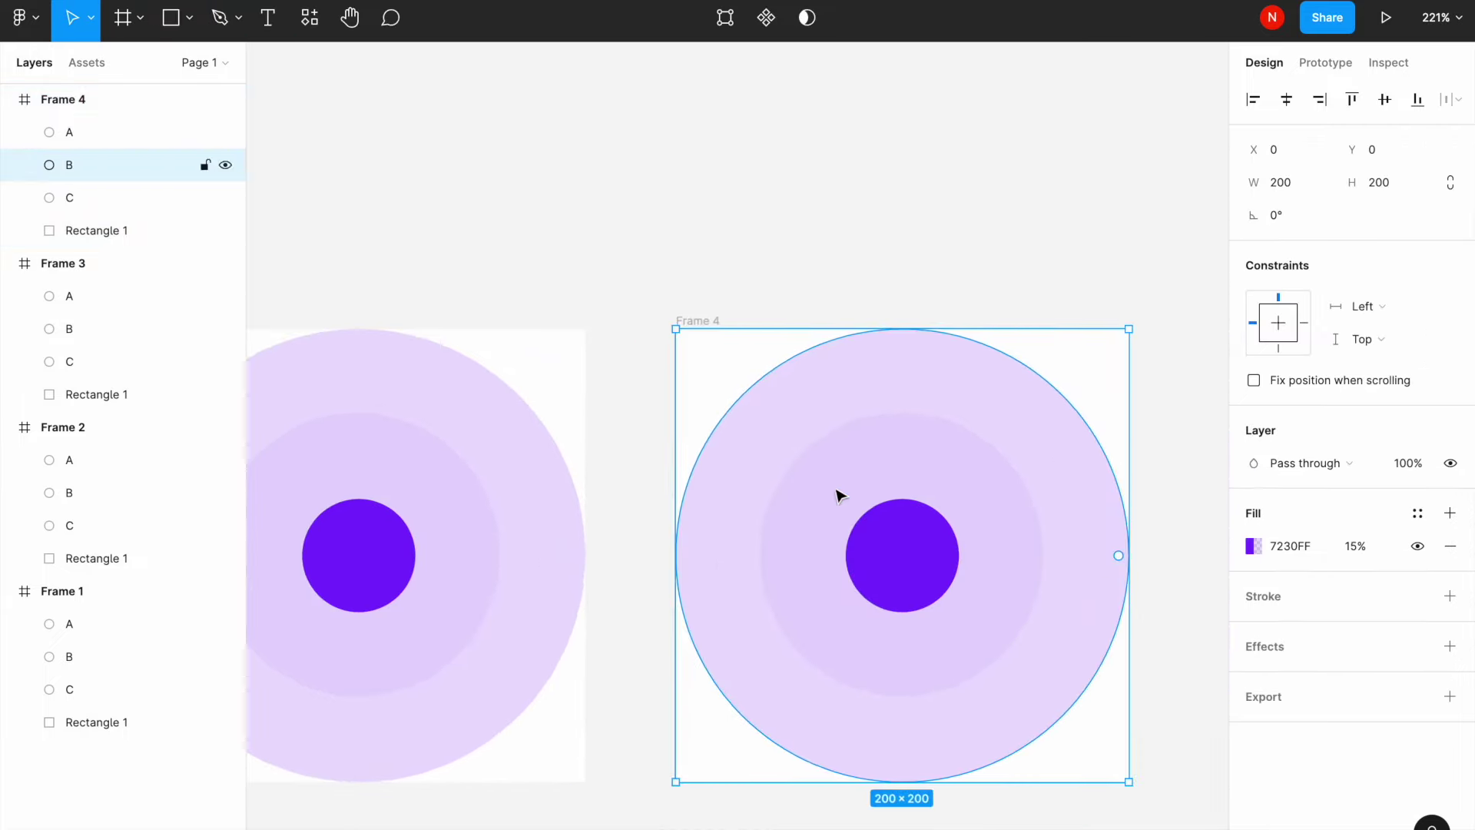
Resize circle C to 200×200 so it fills Frame 4
{"action": "left_click", "coordinate": [110, 200]}
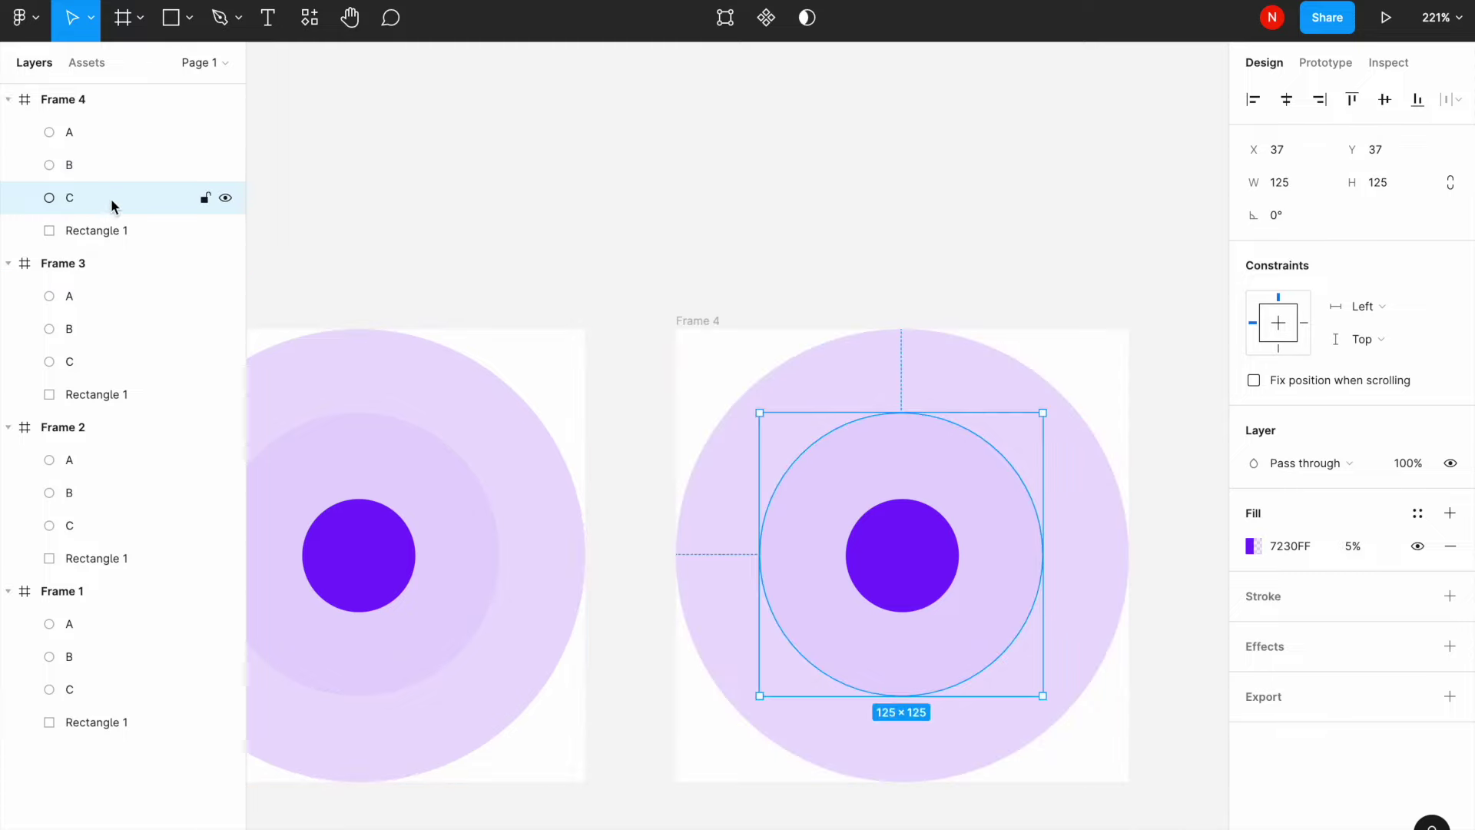
{"action": "left_click", "coordinate": [1310, 194]}
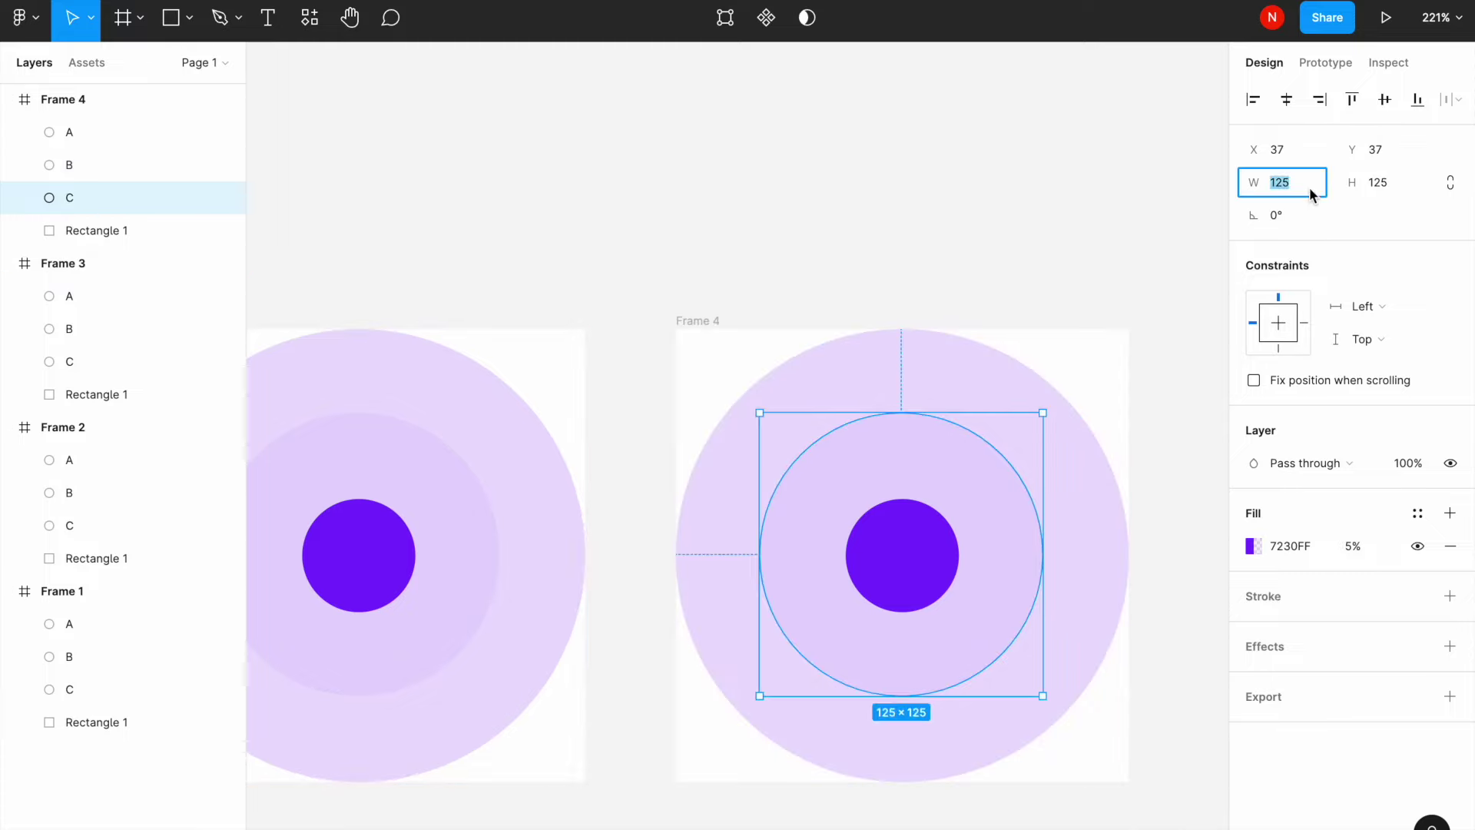
{"action": "type", "text": "200"}
{"action": "key", "text": "Tab"}
{"action": "type", "text": "200"}
{"action": "key", "text": "Return"}
{"action": "left_click_drag", "start_coordinate": [1097, 553], "coordinate": [1007, 477]}
Hide circle B in Frame 4
{"action": "left_click", "coordinate": [94, 175]}
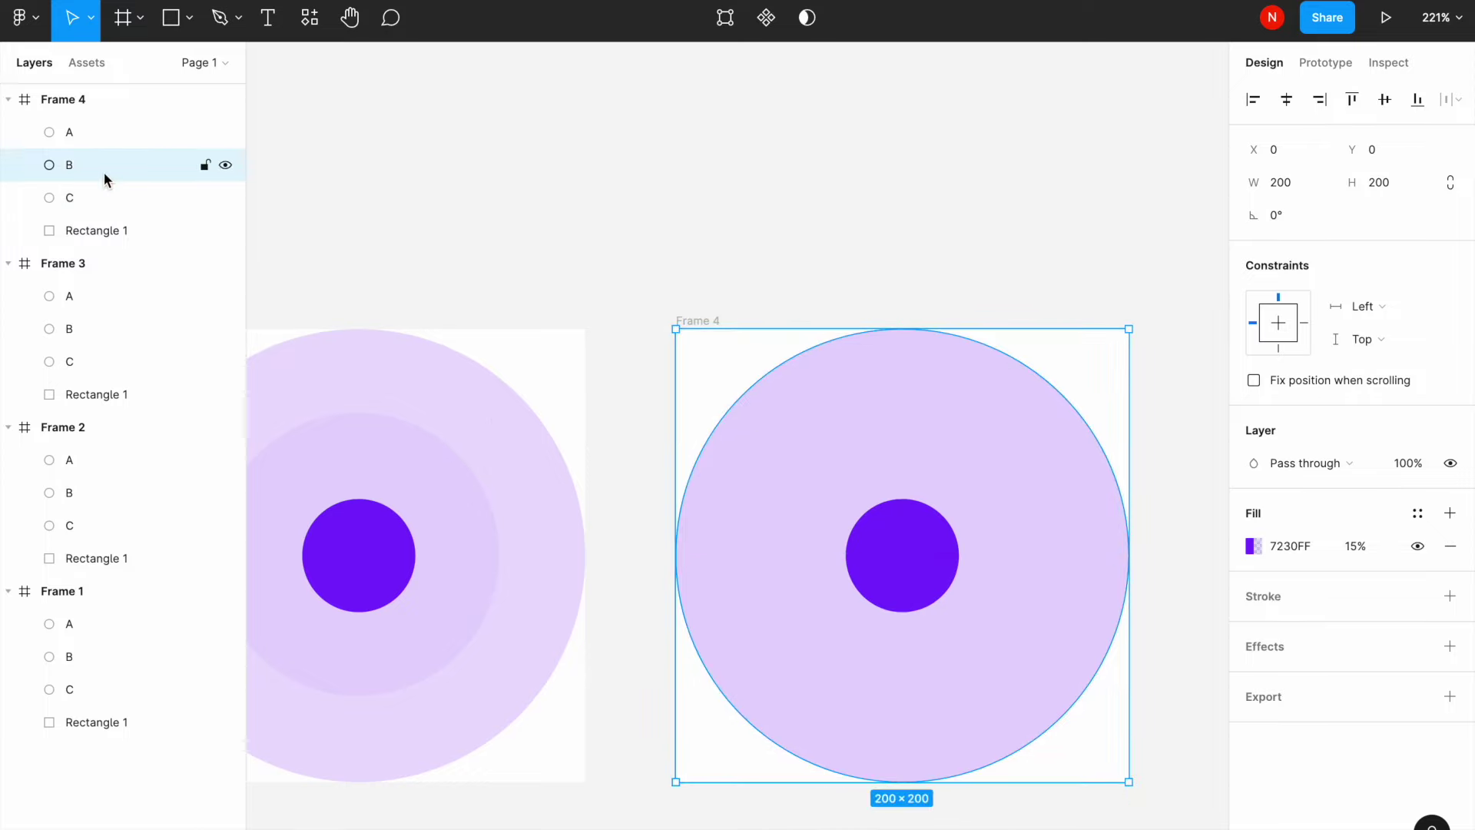
{"action": "left_click", "coordinate": [228, 165]}
{"action": "left_click", "coordinate": [488, 217]}
{"action": "scroll", "coordinate": [492, 279], "scroll_direction": "down", "scroll_amount": 3}
{"action": "scroll", "coordinate": [491, 279], "scroll_direction": "down", "scroll_amount": 3}
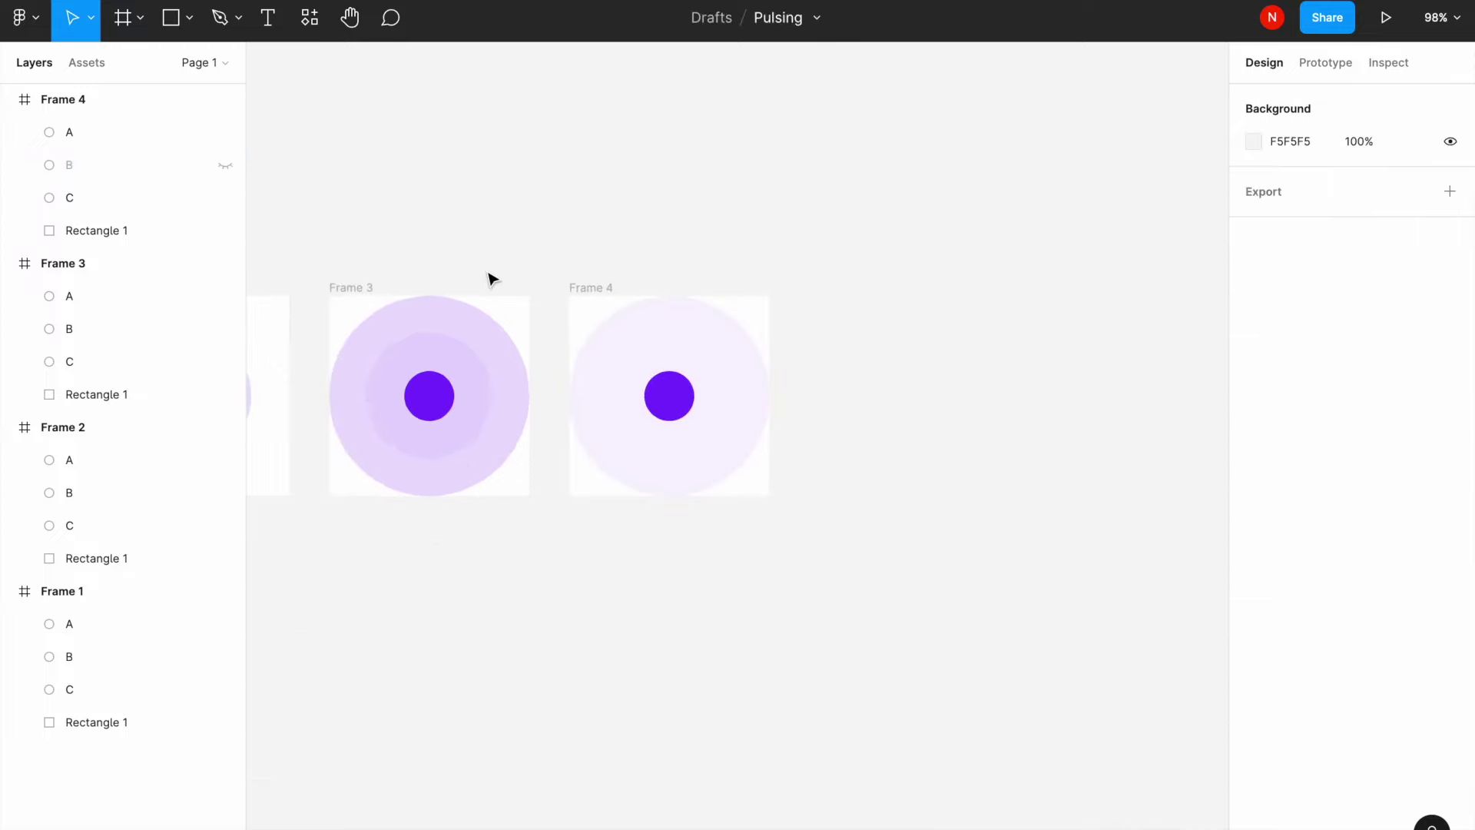
{"action": "scroll", "coordinate": [491, 277], "scroll_direction": "down", "scroll_amount": 3}
{"action": "scroll", "coordinate": [584, 288], "scroll_direction": "left", "scroll_amount": 5}
{"action": "scroll", "coordinate": [617, 223], "scroll_direction": "up", "scroll_amount": 3}
{"action": "left_click_drag", "start_coordinate": [618, 218], "coordinate": [833, 537]}
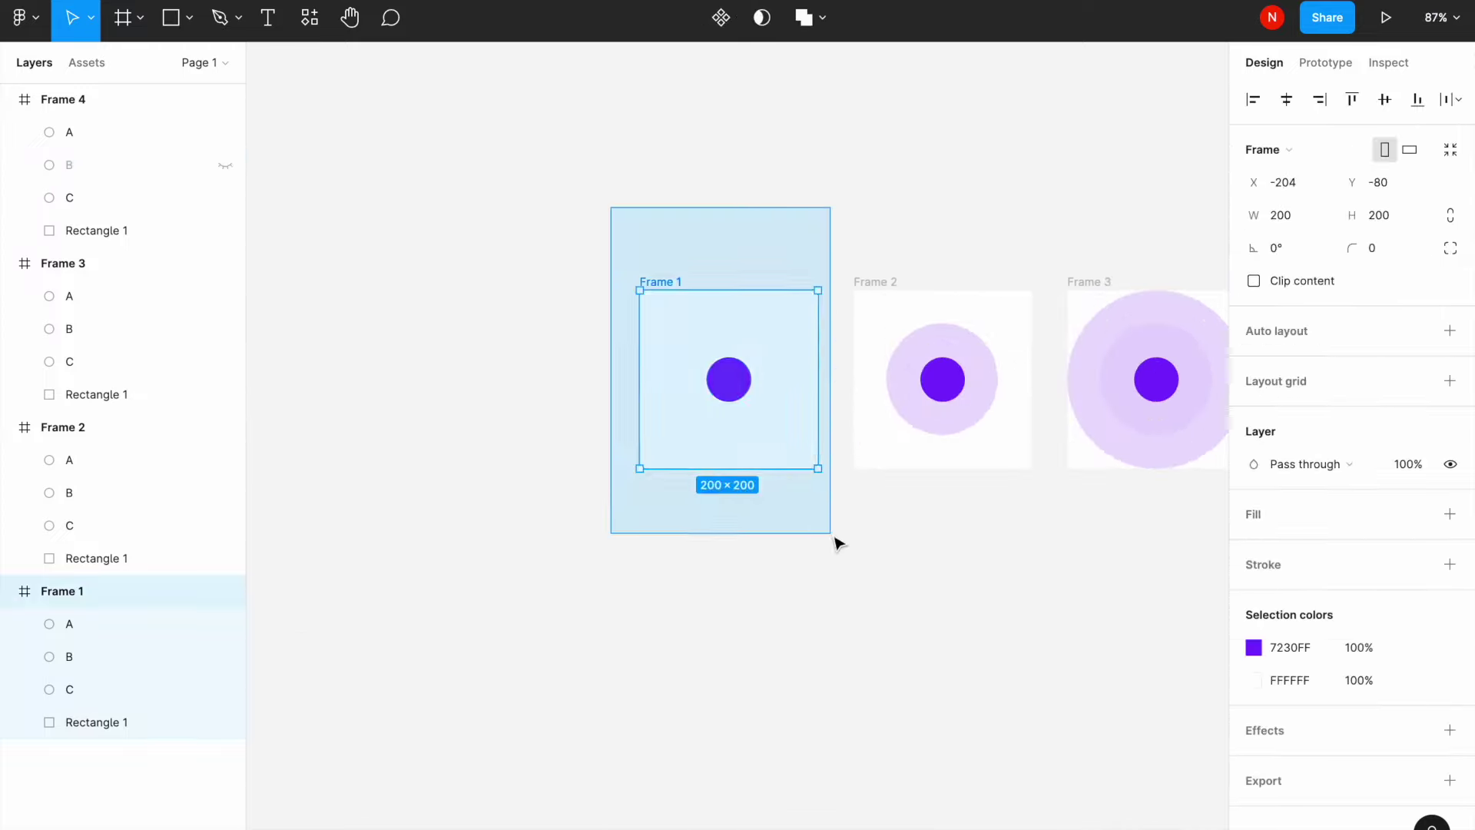
Turn all four frames into separate components and combine them as variants
{"action": "left_click", "coordinate": [843, 626]}
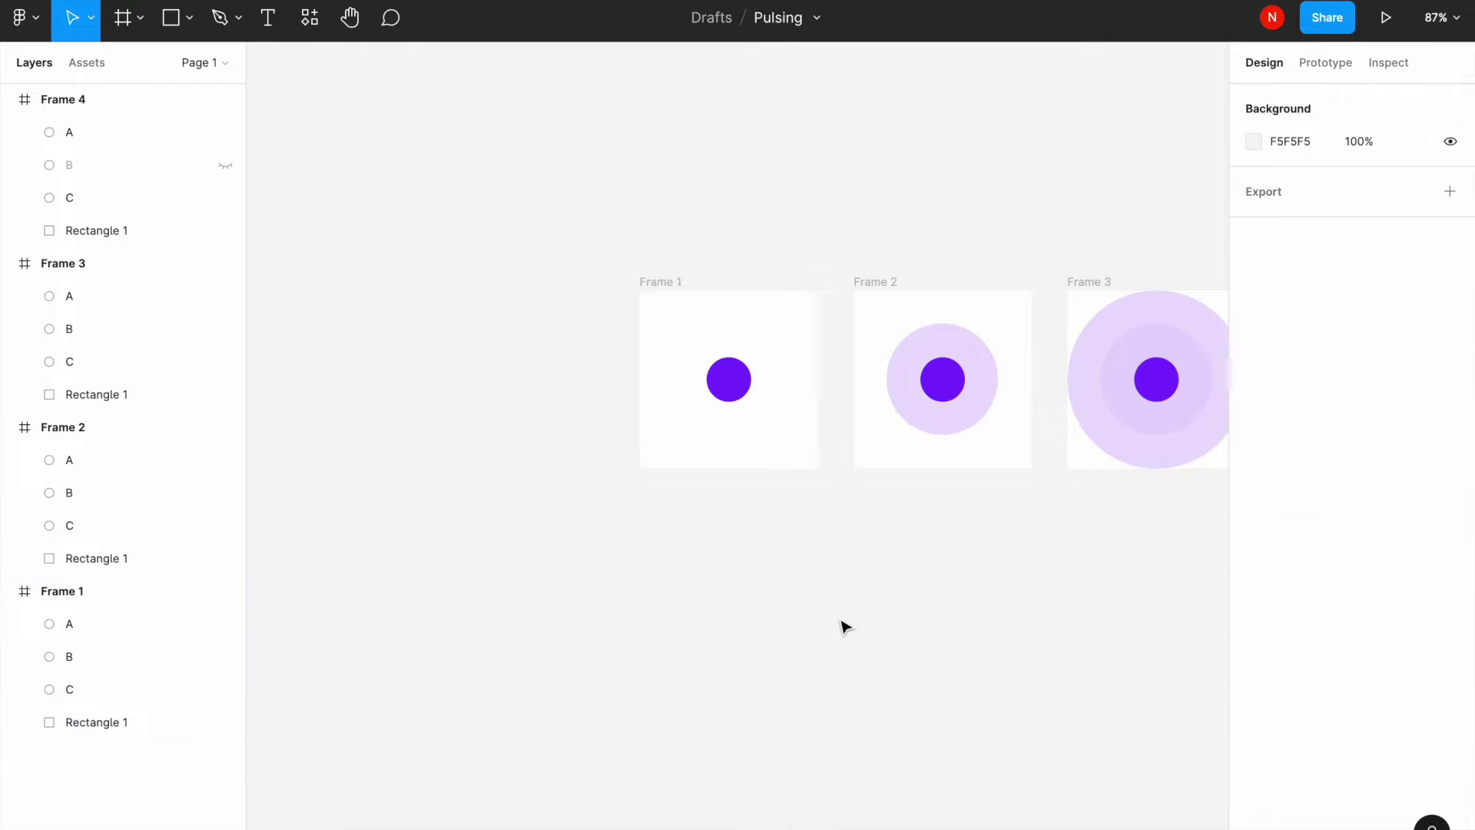
{"action": "scroll", "coordinate": [843, 625], "scroll_direction": "right", "scroll_amount": 5}
{"action": "scroll", "coordinate": [843, 625], "scroll_direction": "down", "scroll_amount": 2}
{"action": "scroll", "coordinate": [838, 629], "scroll_direction": "right", "scroll_amount": 1}
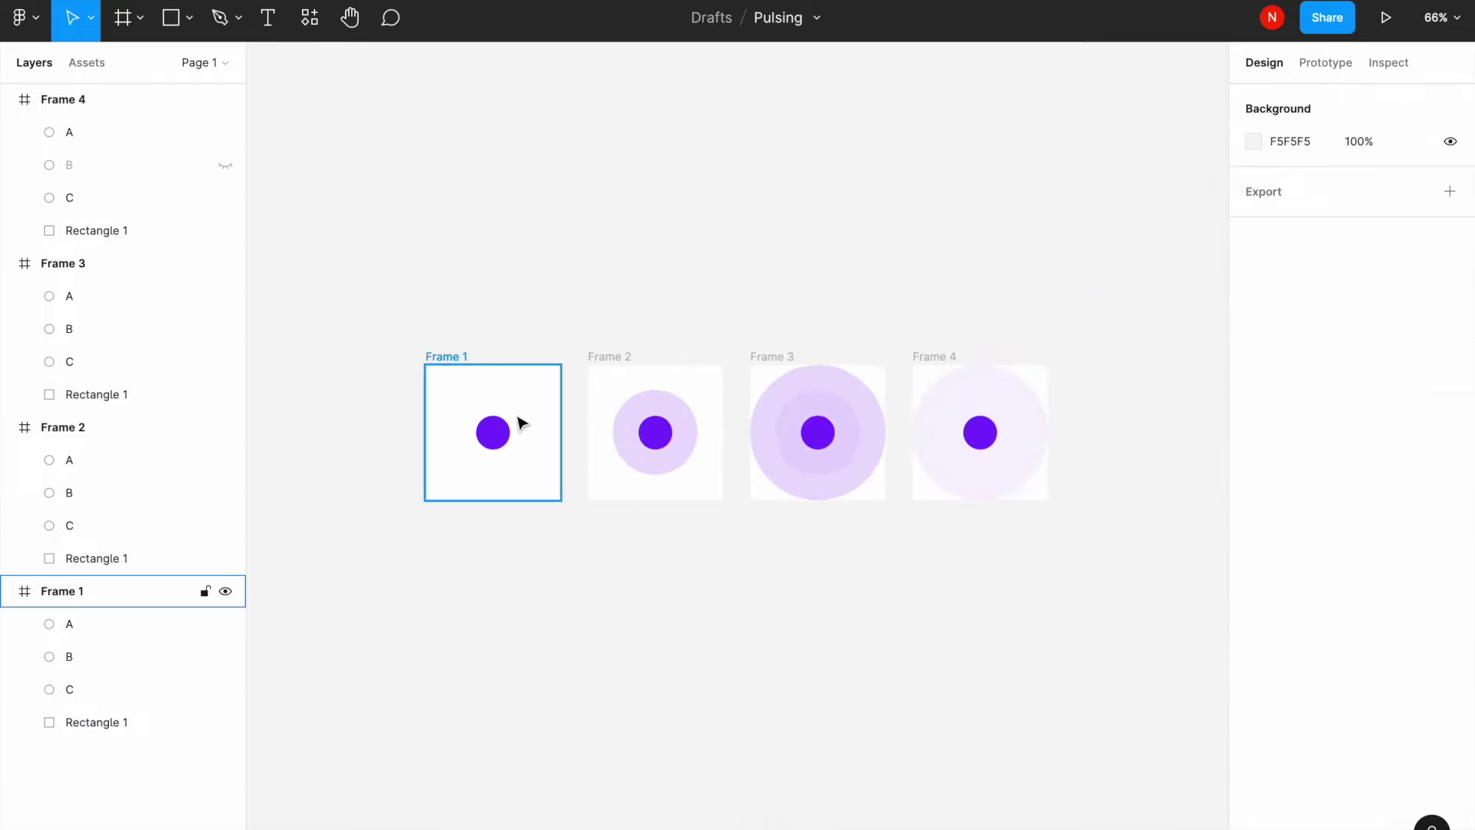
{"action": "scroll", "coordinate": [520, 422], "scroll_direction": "up", "scroll_amount": 3}
{"action": "mouse_move", "coordinate": [339, 197]}
{"action": "left_mouse_down"}
{"action": "mouse_move", "coordinate": [1051, 563]}
{"action": "mouse_move", "coordinate": [1227, 624]}
{"action": "left_mouse_up"}
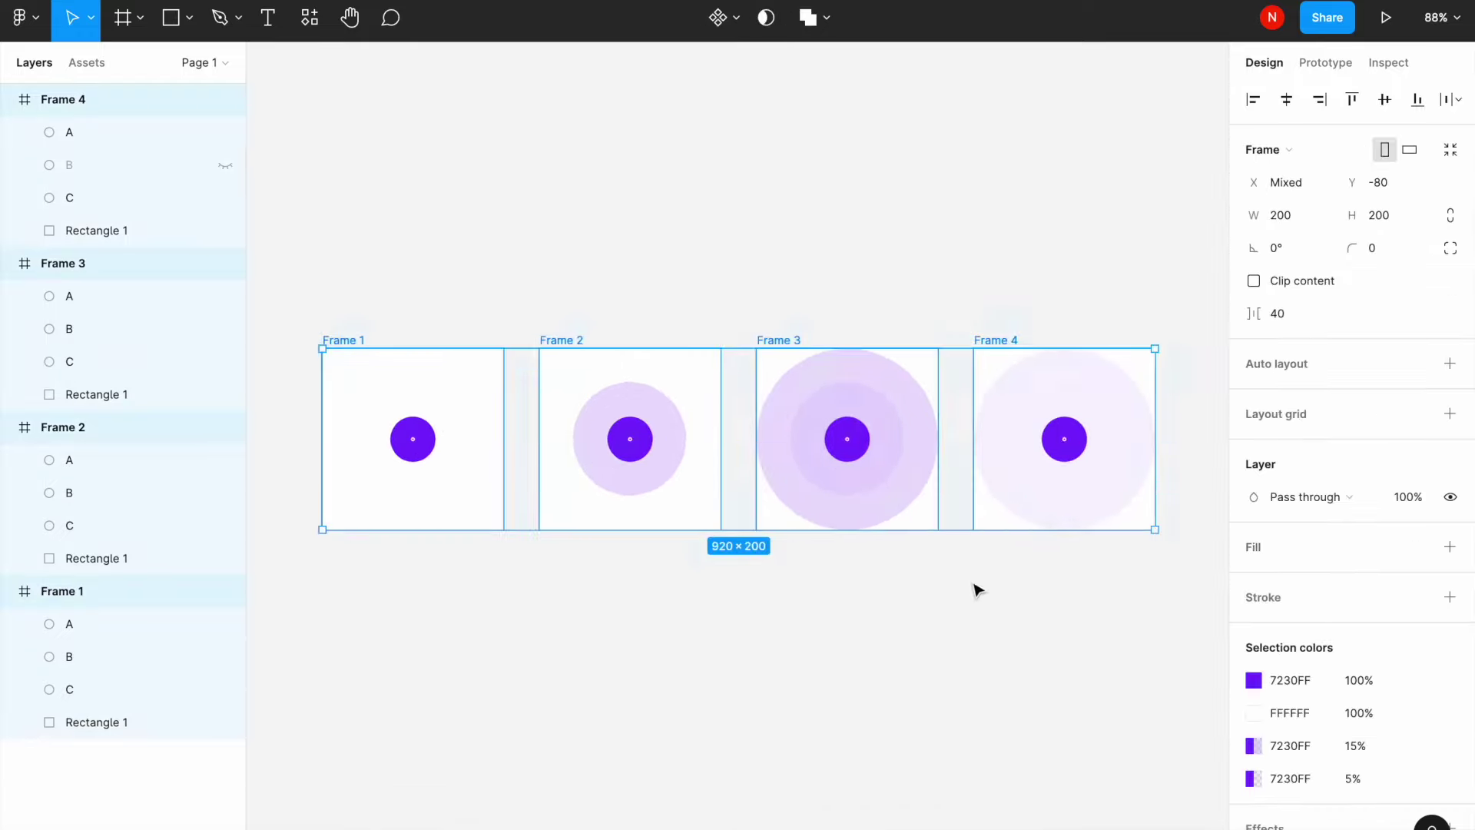
{"action": "left_click", "coordinate": [736, 18]}
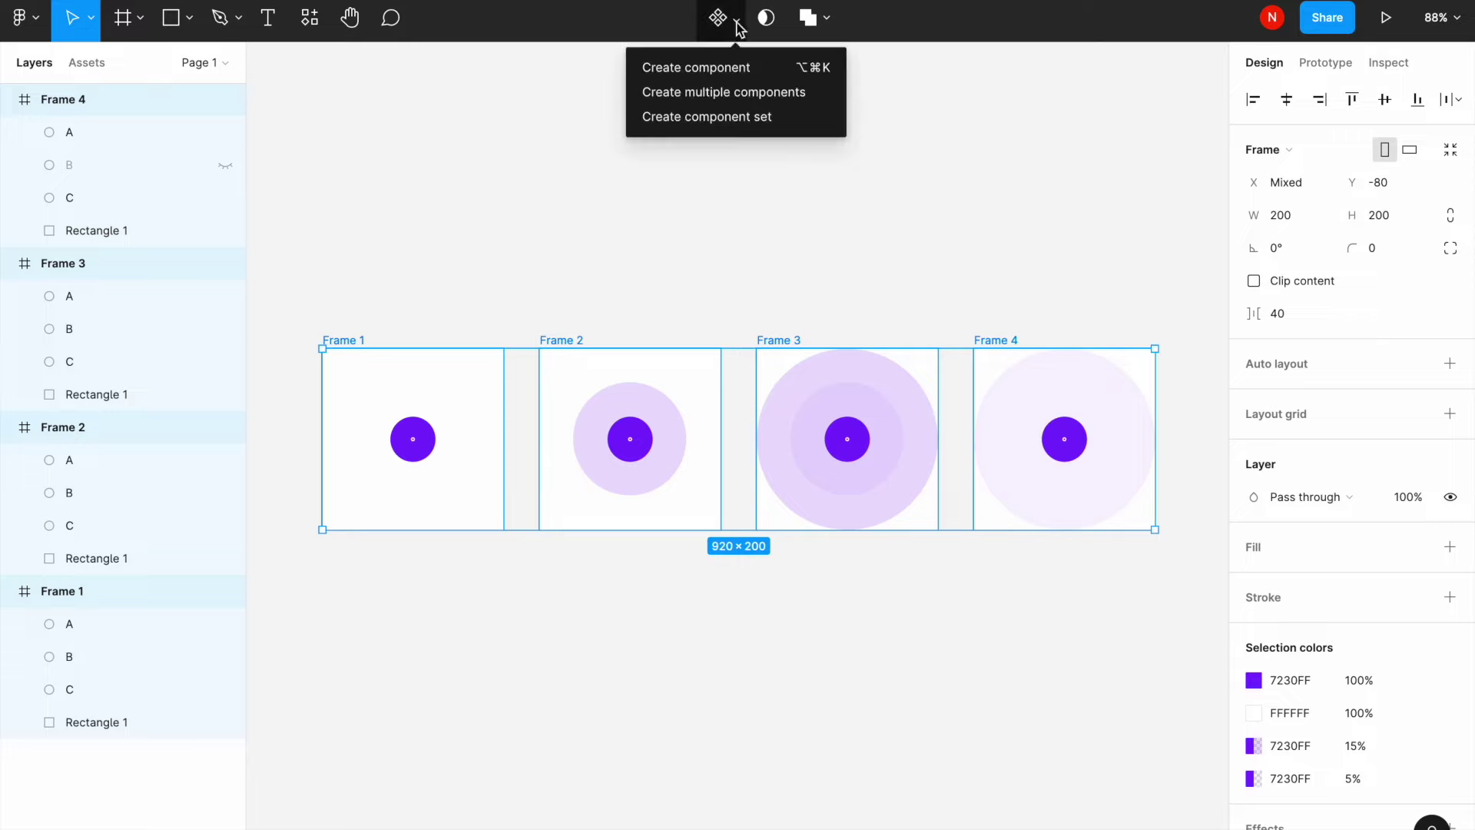
{"action": "left_click", "coordinate": [748, 92]}
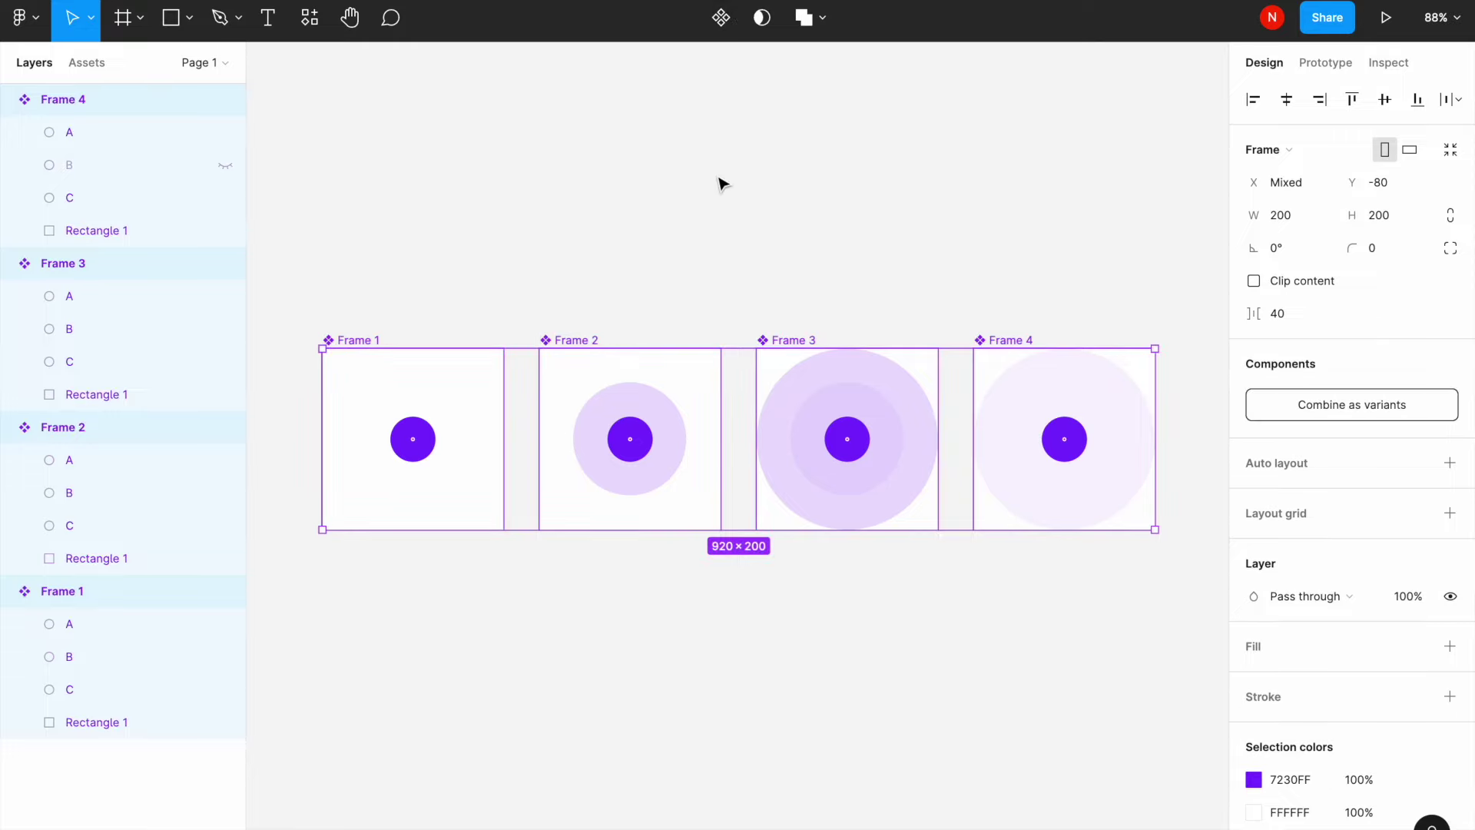
{"action": "left_click", "coordinate": [1327, 411]}
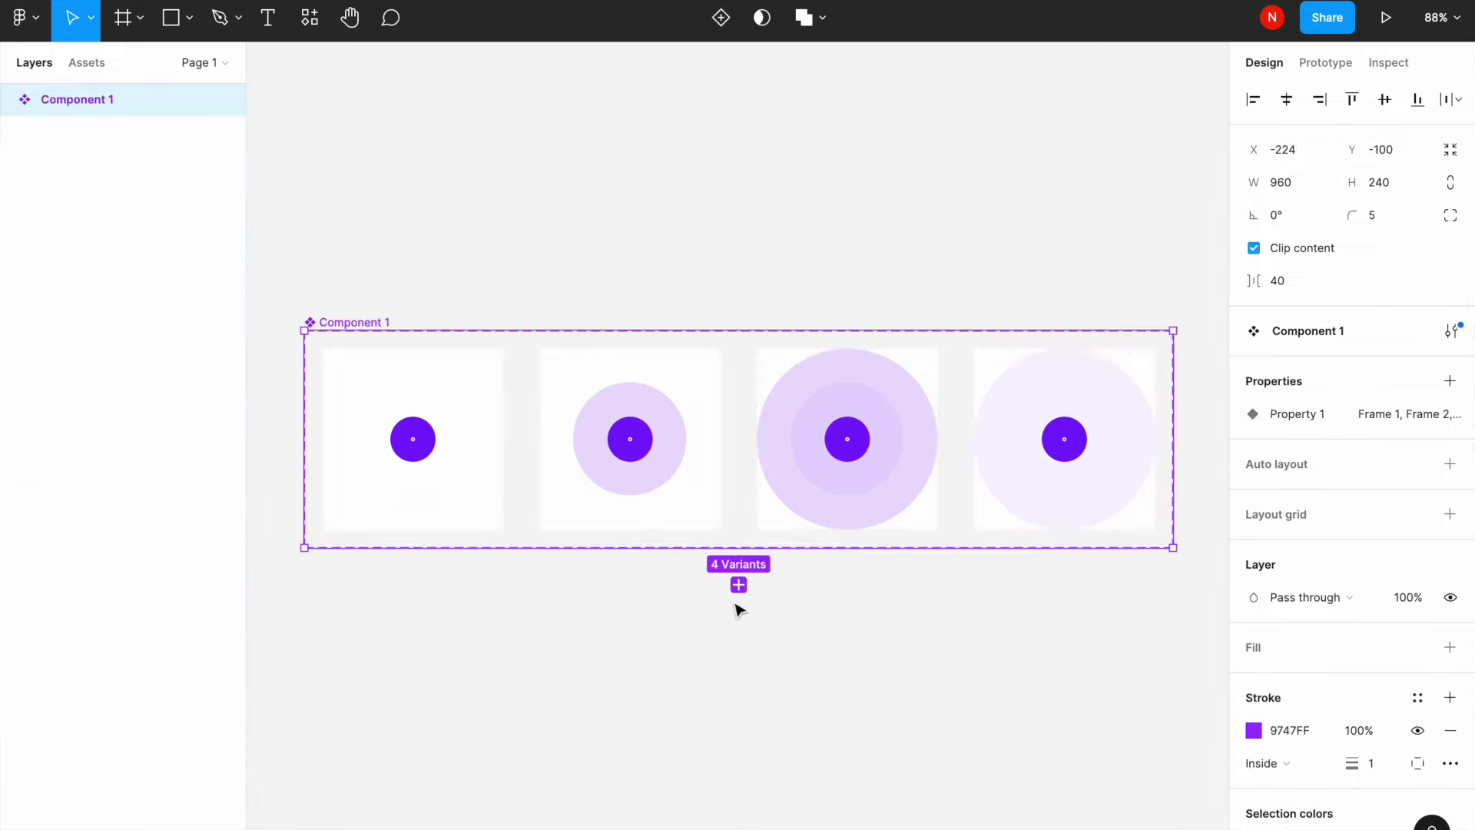
Select the Frame 1 variant and show its prototyping settings
{"action": "left_click", "coordinate": [655, 650]}
{"action": "scroll", "coordinate": [494, 505], "scroll_direction": "up", "scroll_amount": 1}
{"action": "scroll", "coordinate": [461, 369], "scroll_direction": "up", "scroll_amount": 3}
{"action": "scroll", "coordinate": [461, 366], "scroll_direction": "left", "scroll_amount": 1}
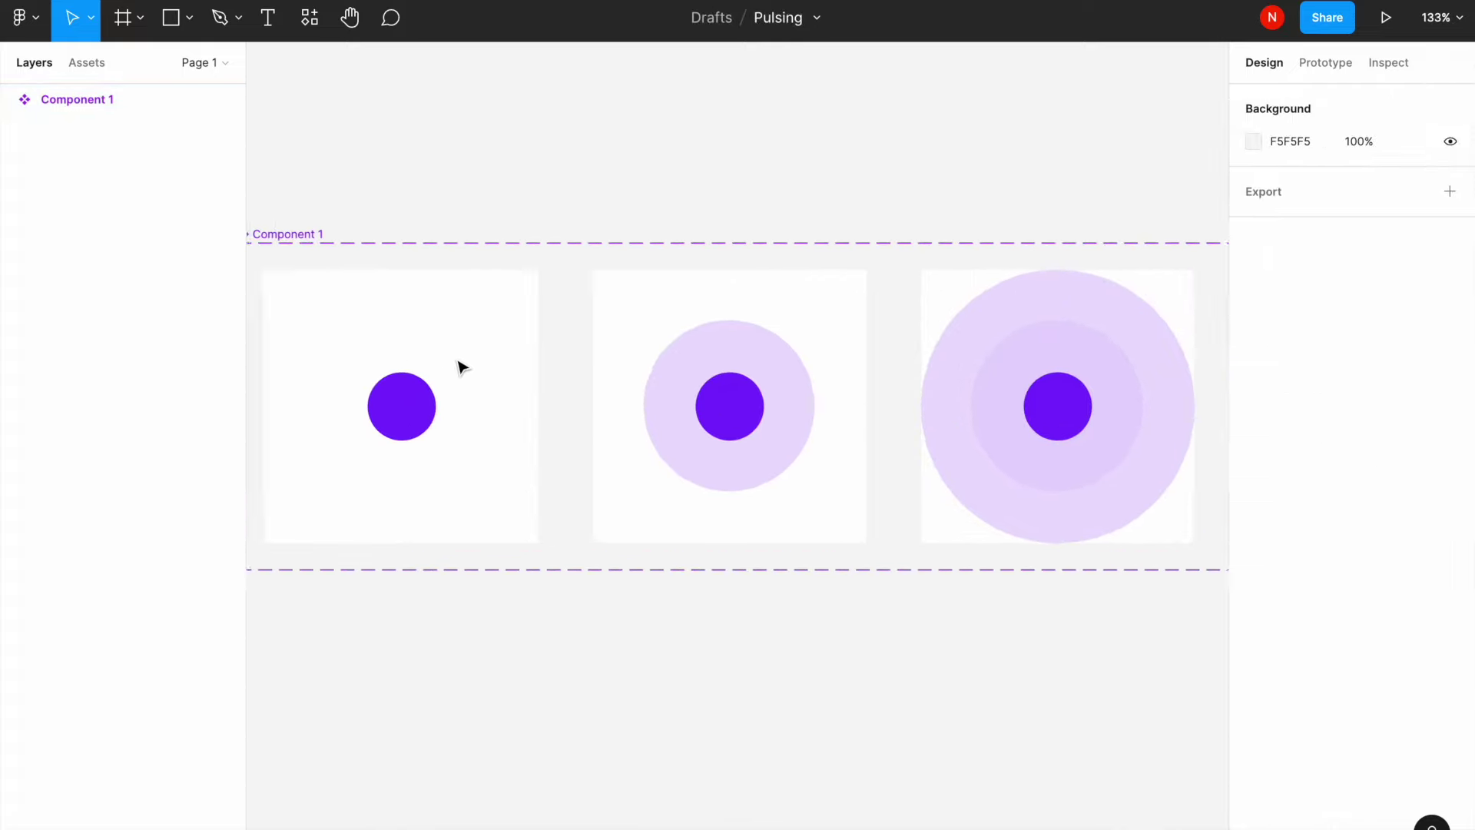
{"action": "scroll", "coordinate": [461, 366], "scroll_direction": "down", "scroll_amount": 2}
{"action": "left_click", "coordinate": [481, 346]}
{"action": "left_click", "coordinate": [1323, 62]}
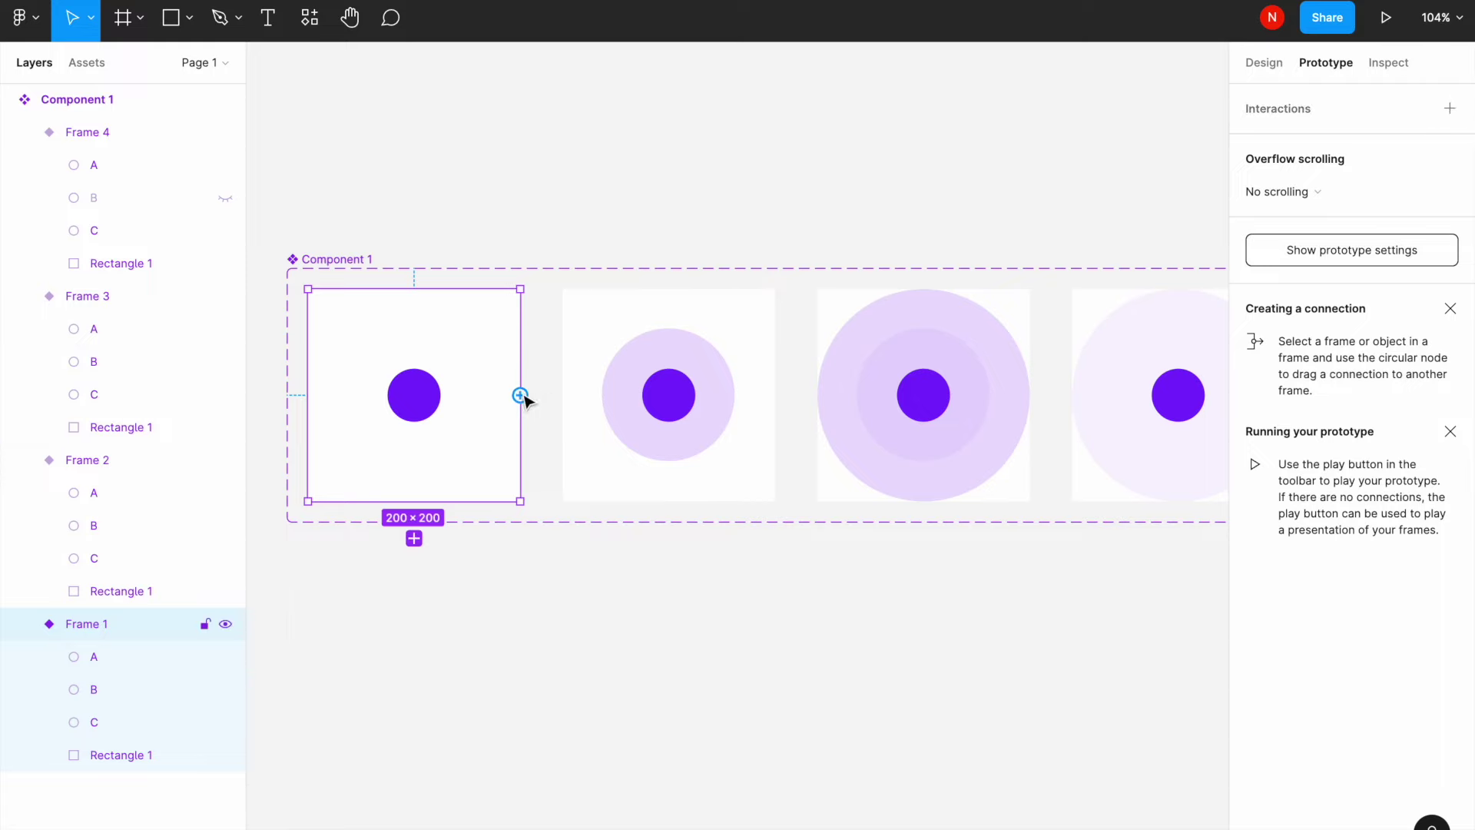
Connect Frame 1 to Frame 2 with an After delay trigger of 1 ms
{"action": "left_click_drag", "start_coordinate": [520, 395], "coordinate": [609, 395]}
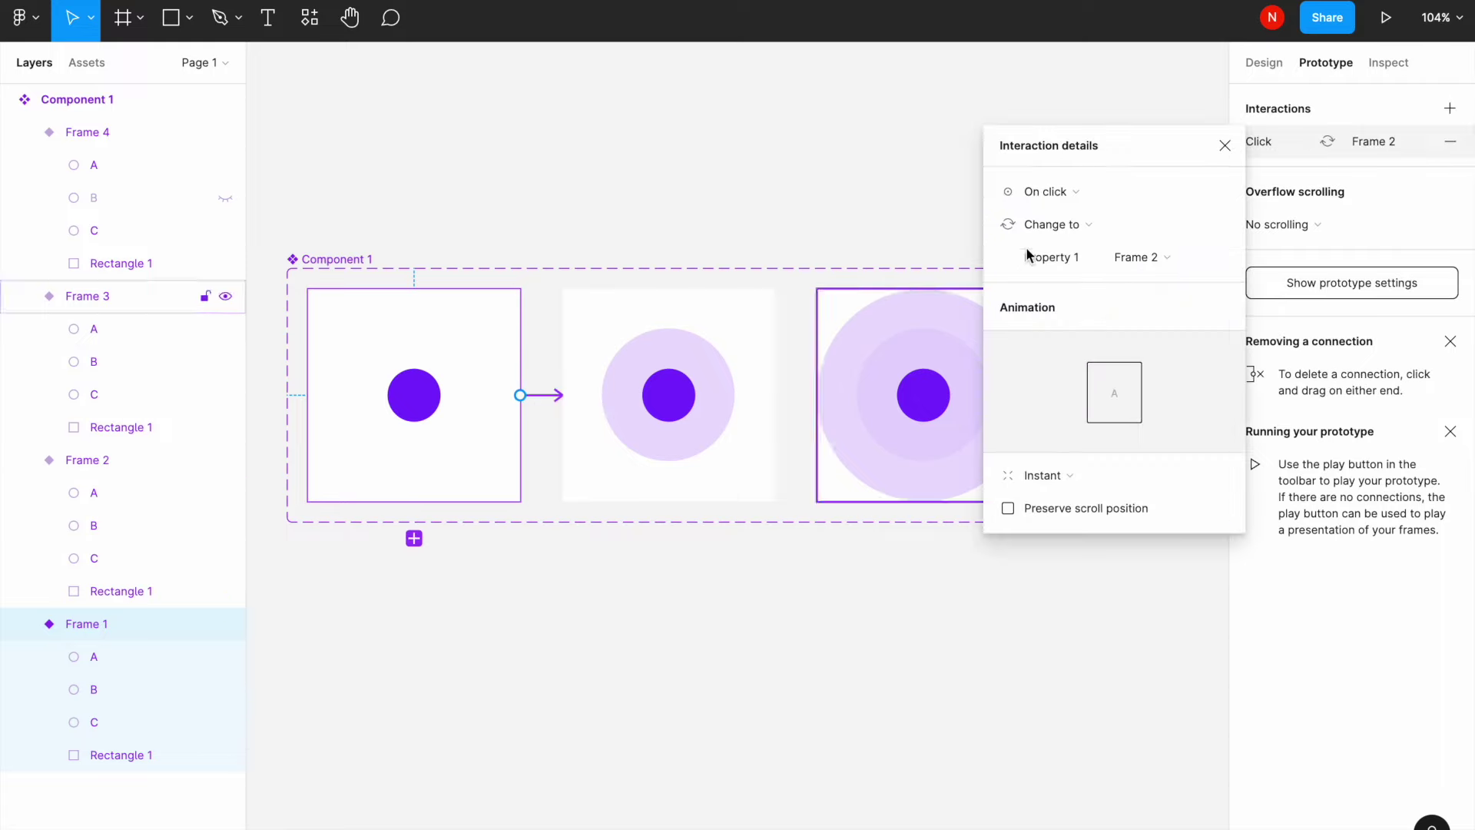
{"action": "left_click", "coordinate": [1113, 194]}
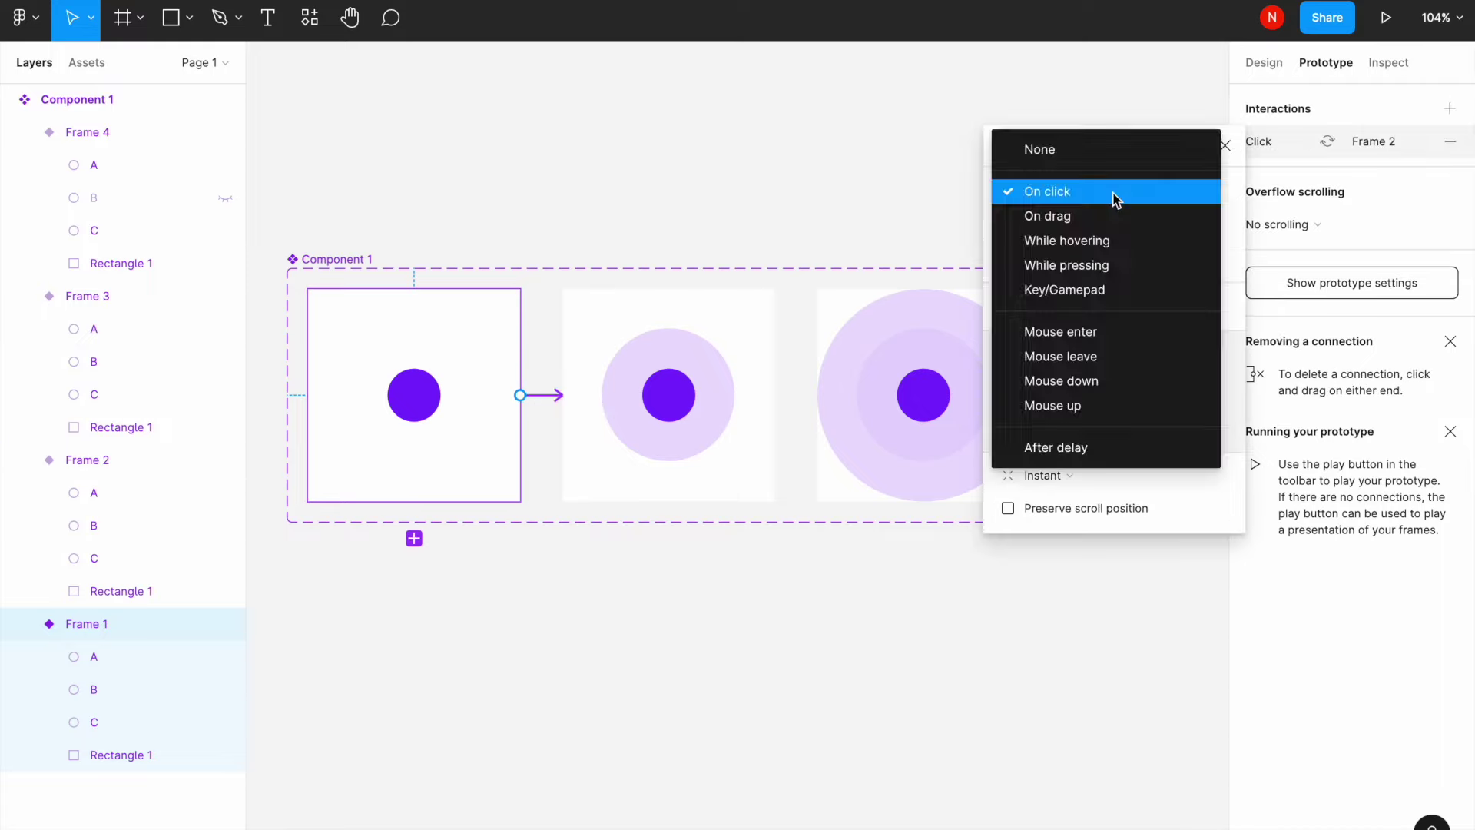
{"action": "left_click", "coordinate": [1085, 446]}
{"action": "left_click", "coordinate": [1157, 197]}
{"action": "type", "text": "1"}
{"action": "key", "text": "Return"}
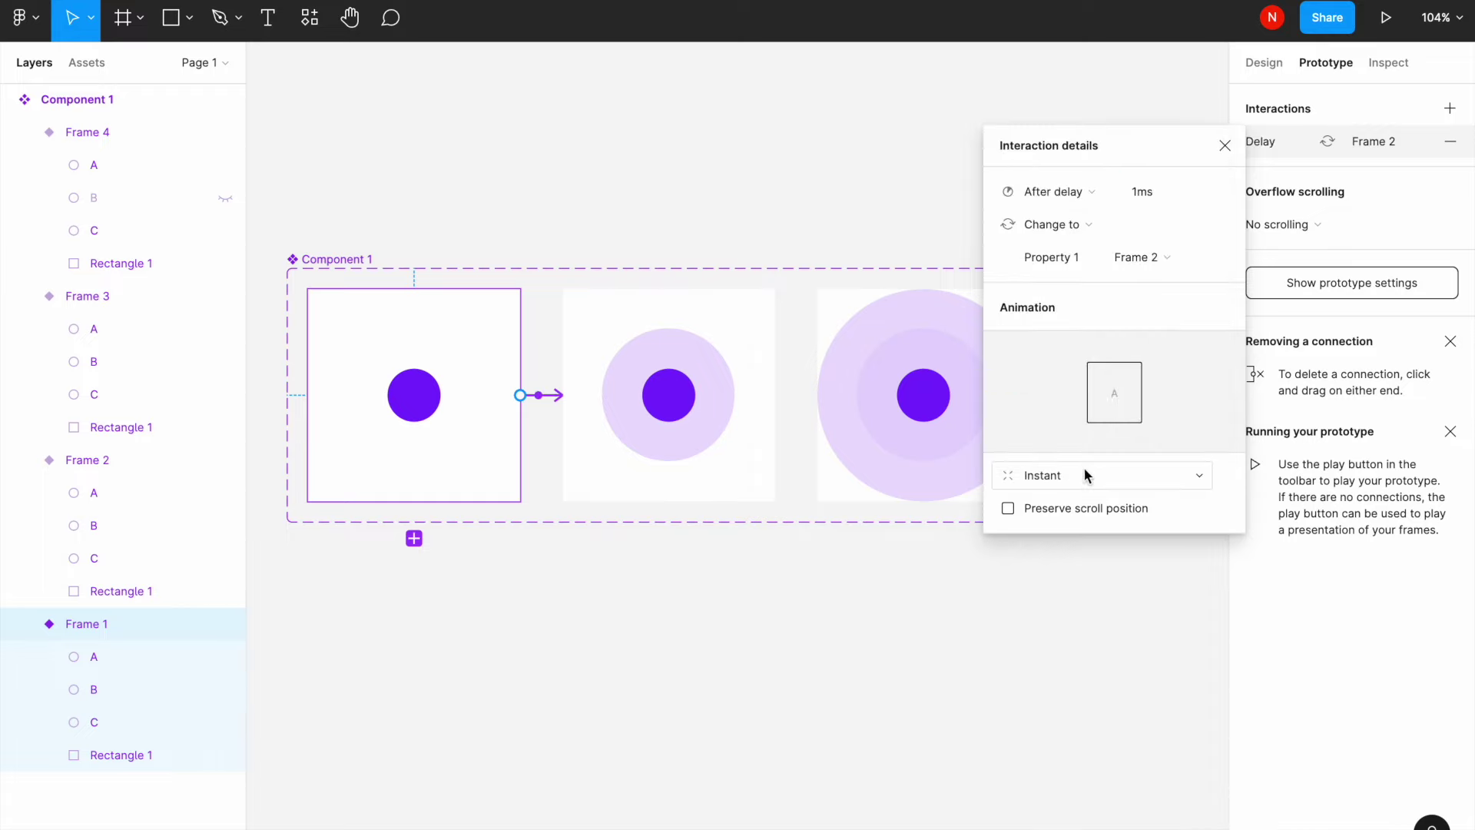
Set the transition to Smart animate, Ease in and out, lasting 450 ms
{"action": "left_click", "coordinate": [1082, 474]}
{"action": "left_click", "coordinate": [1081, 519]}
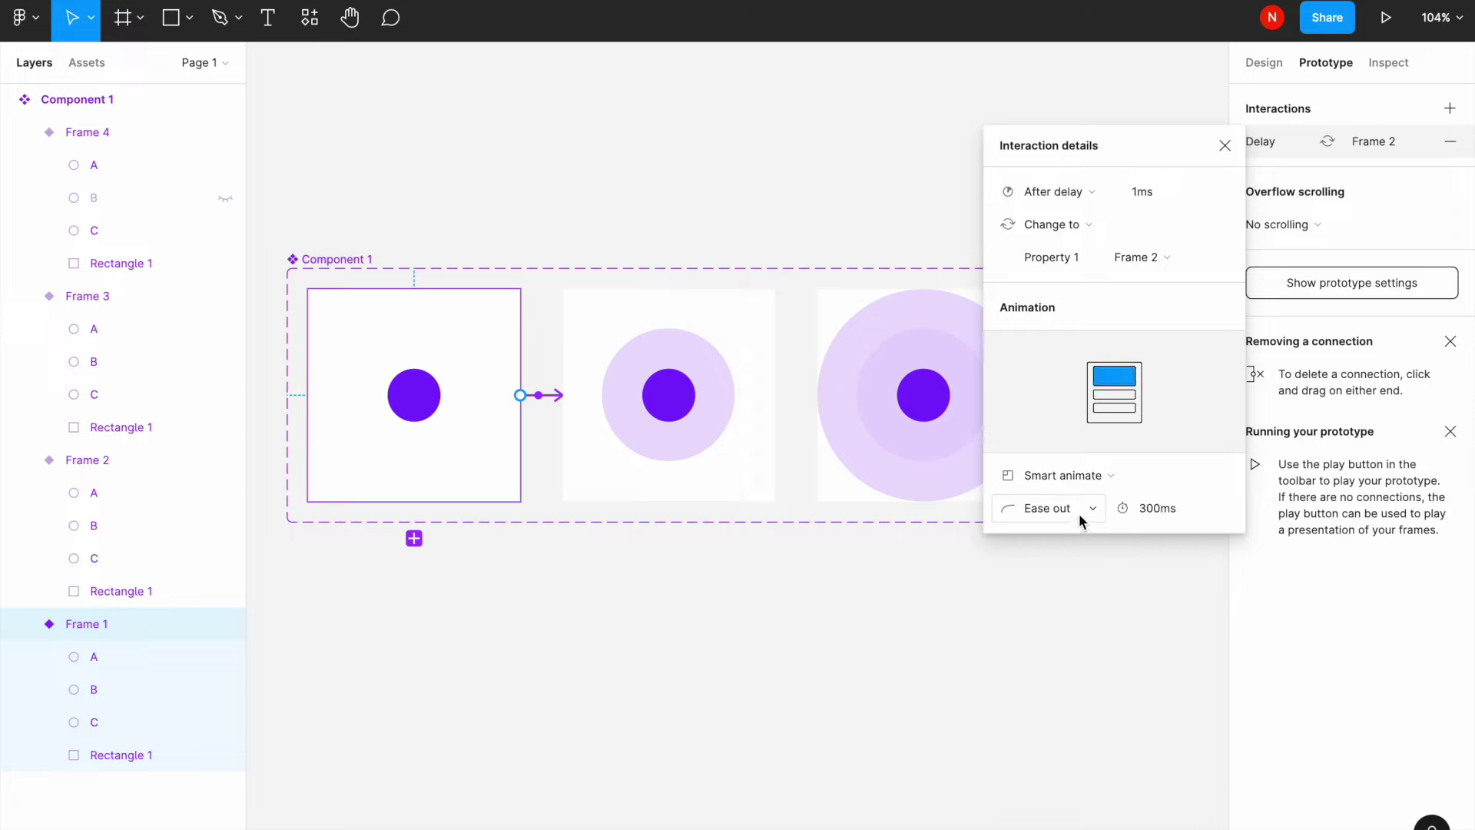
{"action": "left_click", "coordinate": [1080, 515]}
{"action": "left_click", "coordinate": [1110, 536]}
{"action": "left_click", "coordinate": [1159, 507]}
{"action": "type", "text": "400"}
{"action": "key", "text": "Return"}
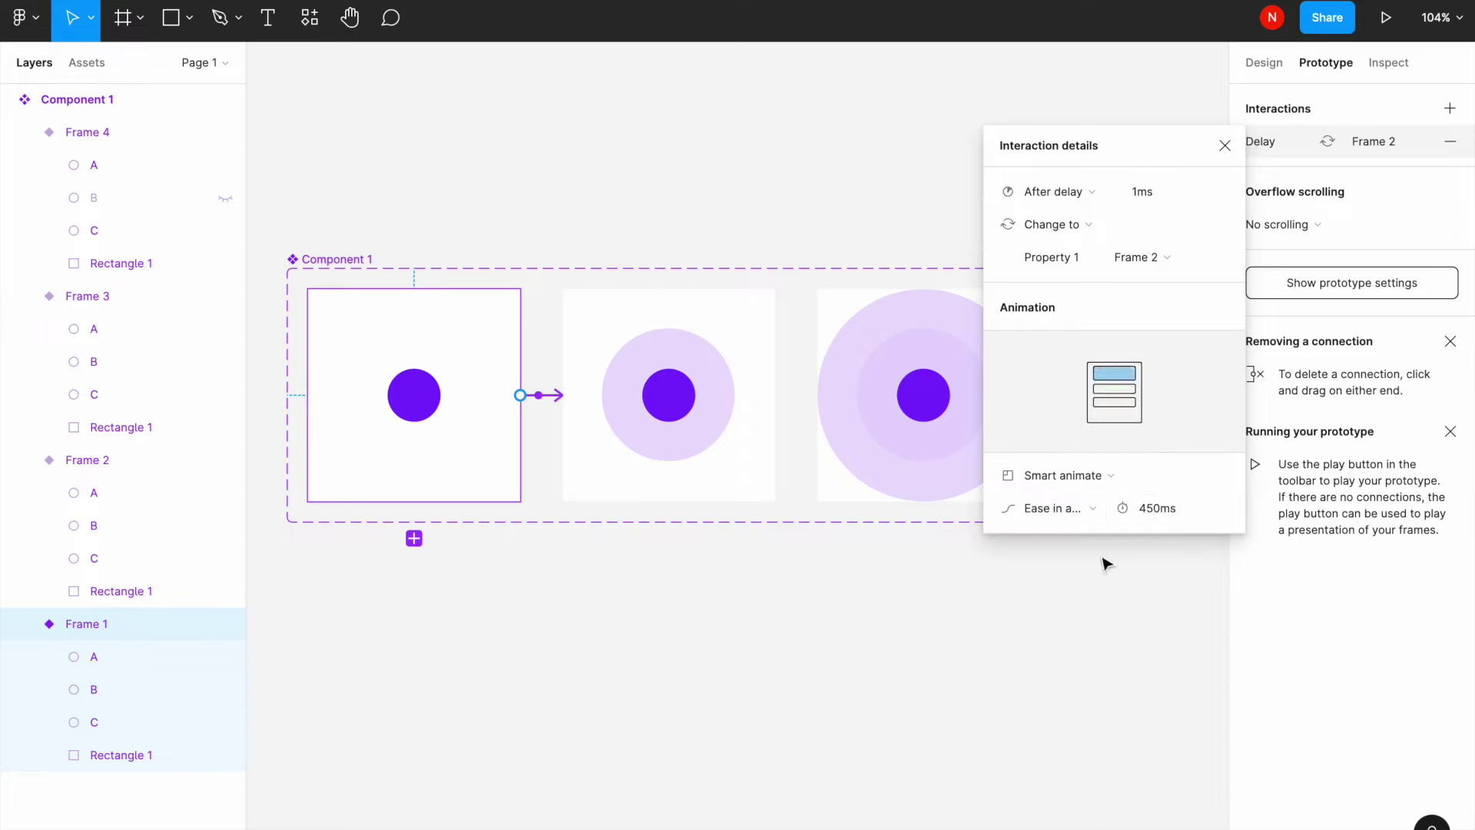
{"action": "left_click", "coordinate": [695, 348]}
{"action": "left_click", "coordinate": [750, 377]}
Link Frame 2 to Frame 3 with an After delay trigger of 1ms
{"action": "left_click_drag", "start_coordinate": [774, 395], "coordinate": [886, 399]}
{"action": "left_click", "coordinate": [1068, 192]}
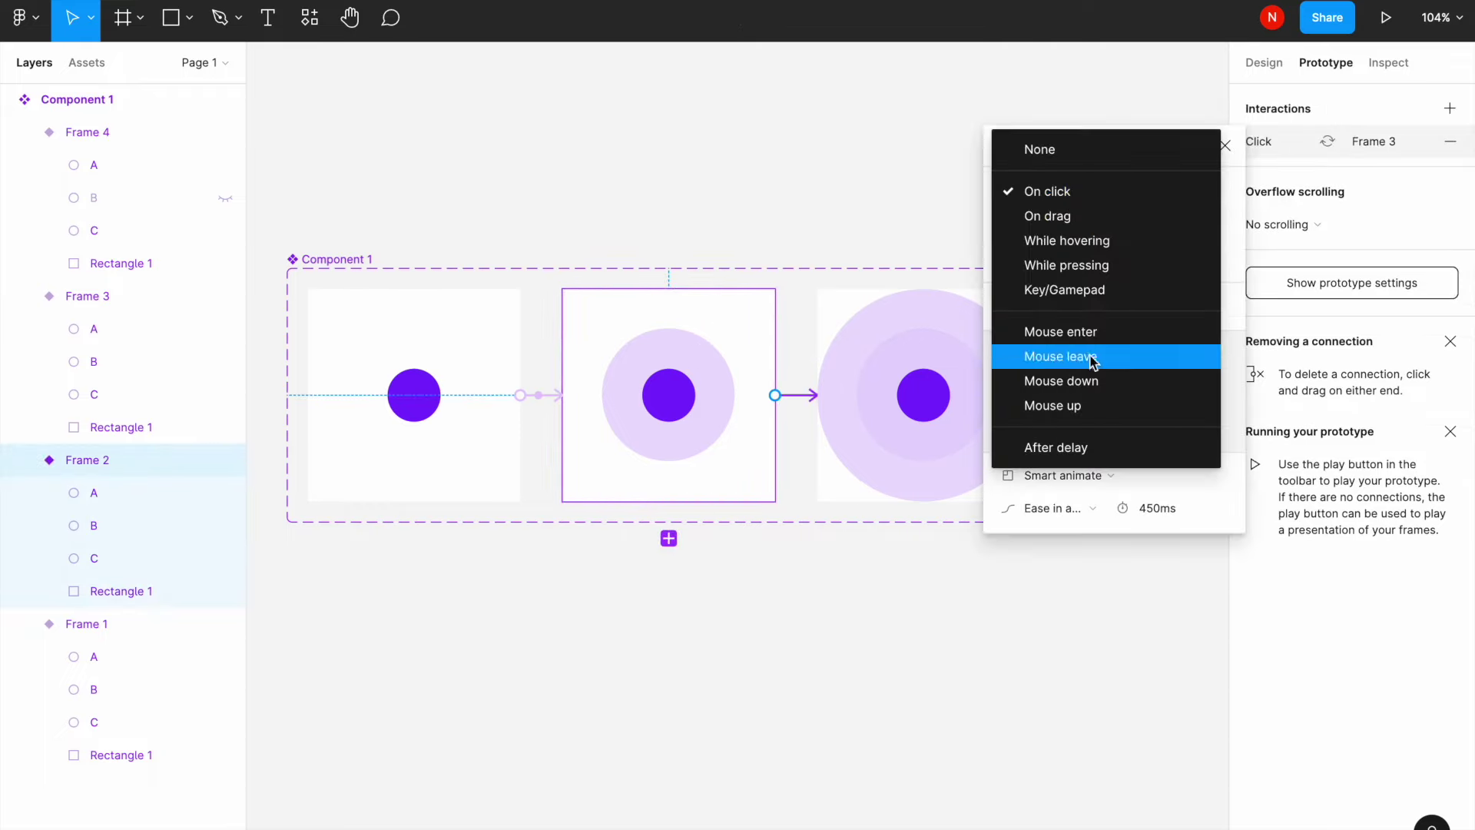
{"action": "left_click", "coordinate": [1098, 447]}
{"action": "left_click", "coordinate": [1179, 191]}
{"action": "type", "text": "1"}
{"action": "key", "text": "Return"}
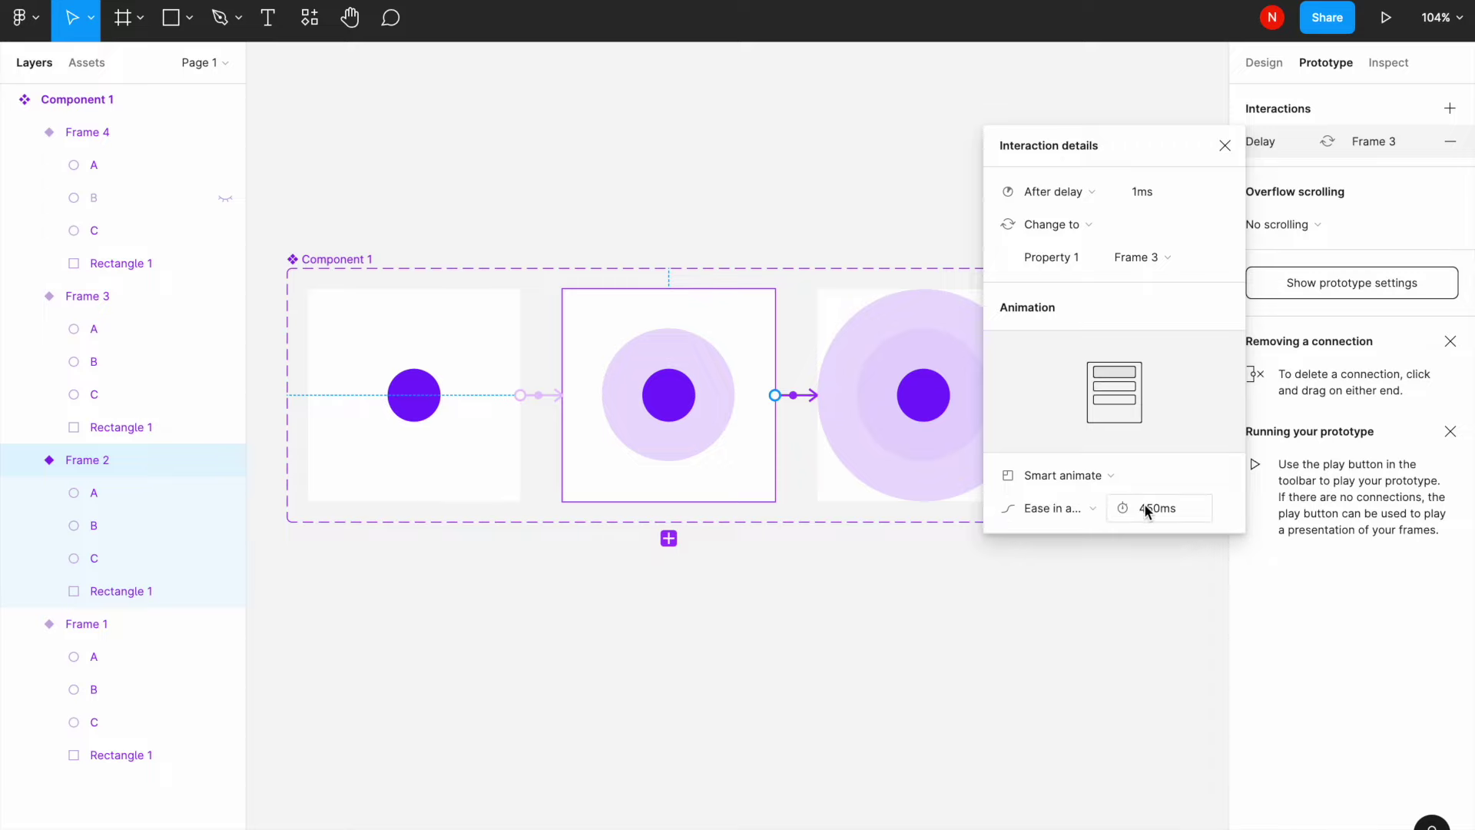
{"action": "left_click", "coordinate": [915, 648]}
{"action": "scroll", "coordinate": [916, 649], "scroll_direction": "right", "scroll_amount": 3}
{"action": "scroll", "coordinate": [915, 648], "scroll_direction": "right", "scroll_amount": 2}
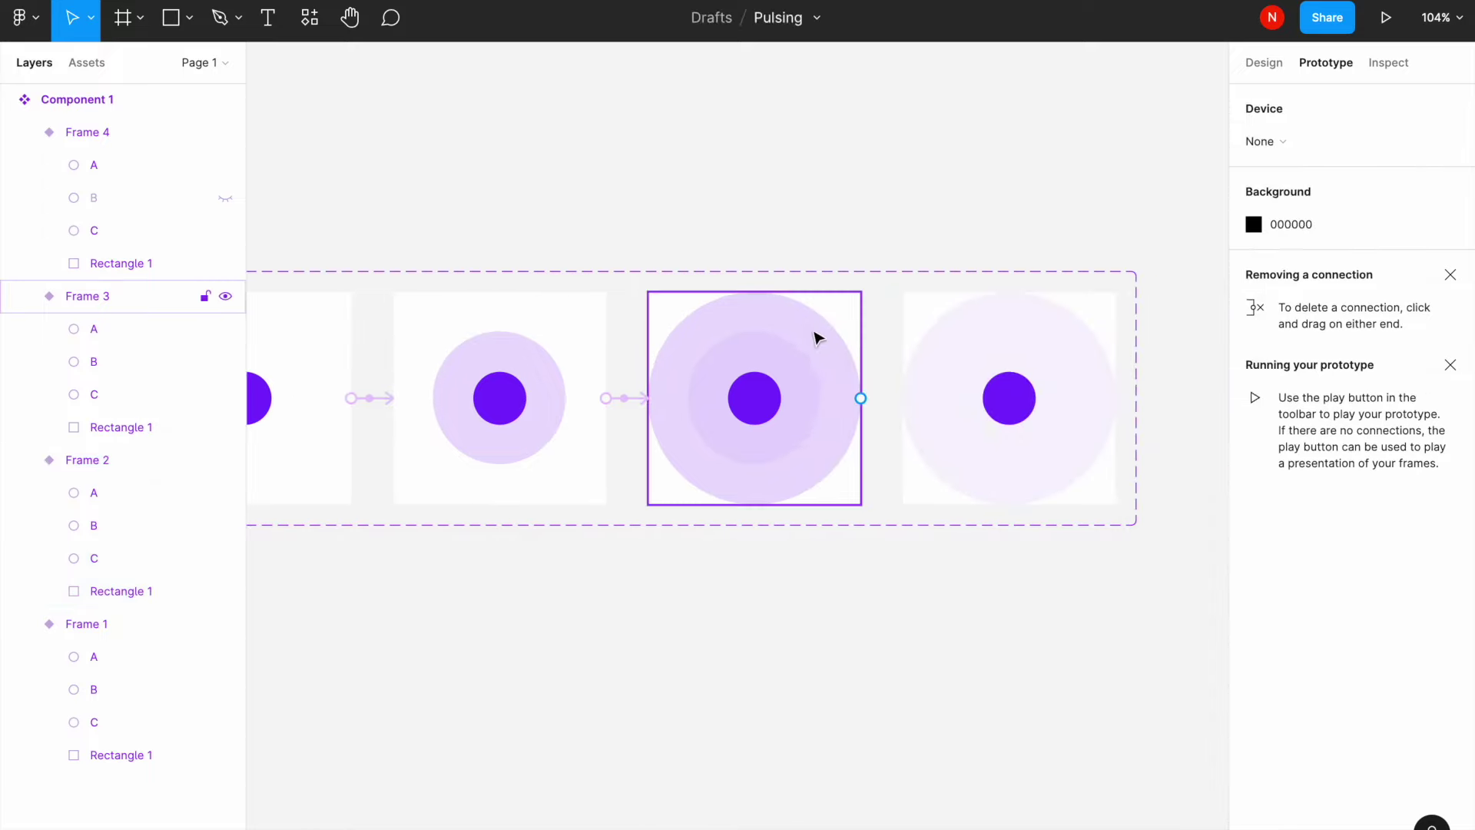
Link Frame 3 to Frame 4 after a 1ms delay with a 100ms duration
{"action": "left_click", "coordinate": [837, 393]}
{"action": "left_click_drag", "start_coordinate": [861, 398], "coordinate": [965, 372]}
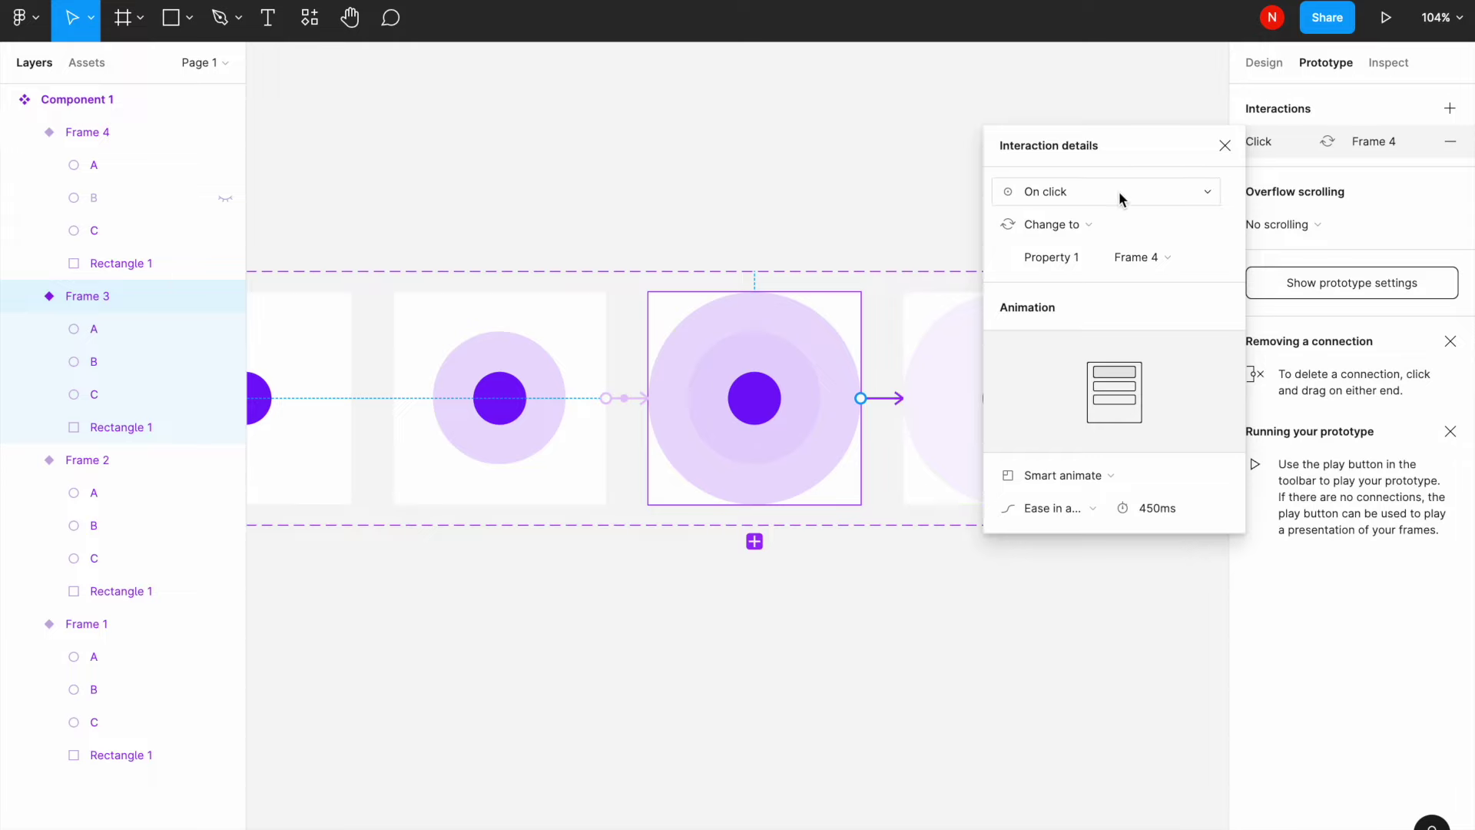
{"action": "left_click", "coordinate": [1121, 197]}
{"action": "left_click", "coordinate": [1130, 449]}
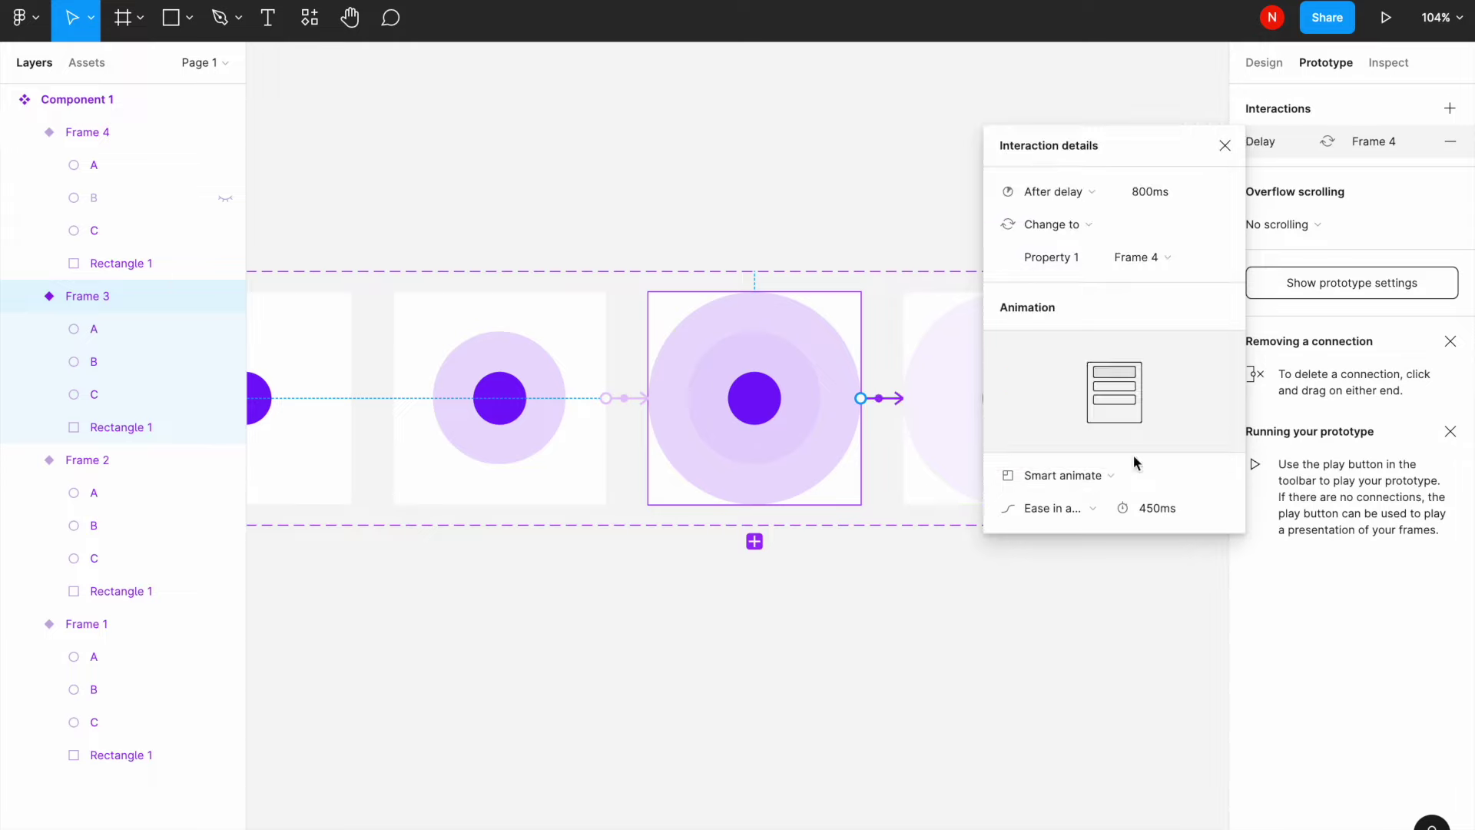
{"action": "left_click", "coordinate": [1188, 192]}
{"action": "type", "text": "1"}
{"action": "key", "text": "Return"}
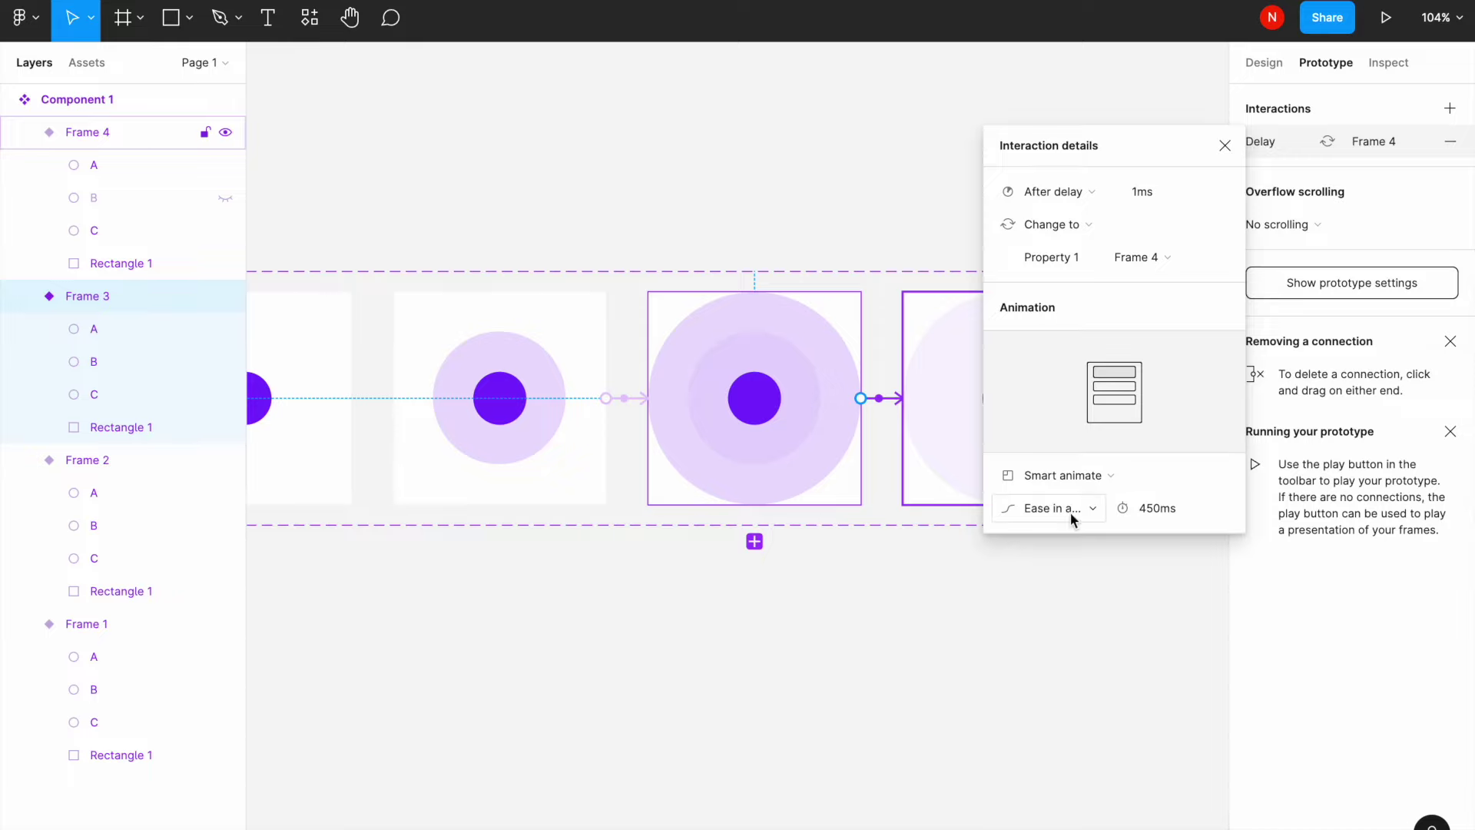
{"action": "left_click", "coordinate": [1162, 510]}
{"action": "type", "text": "100"}
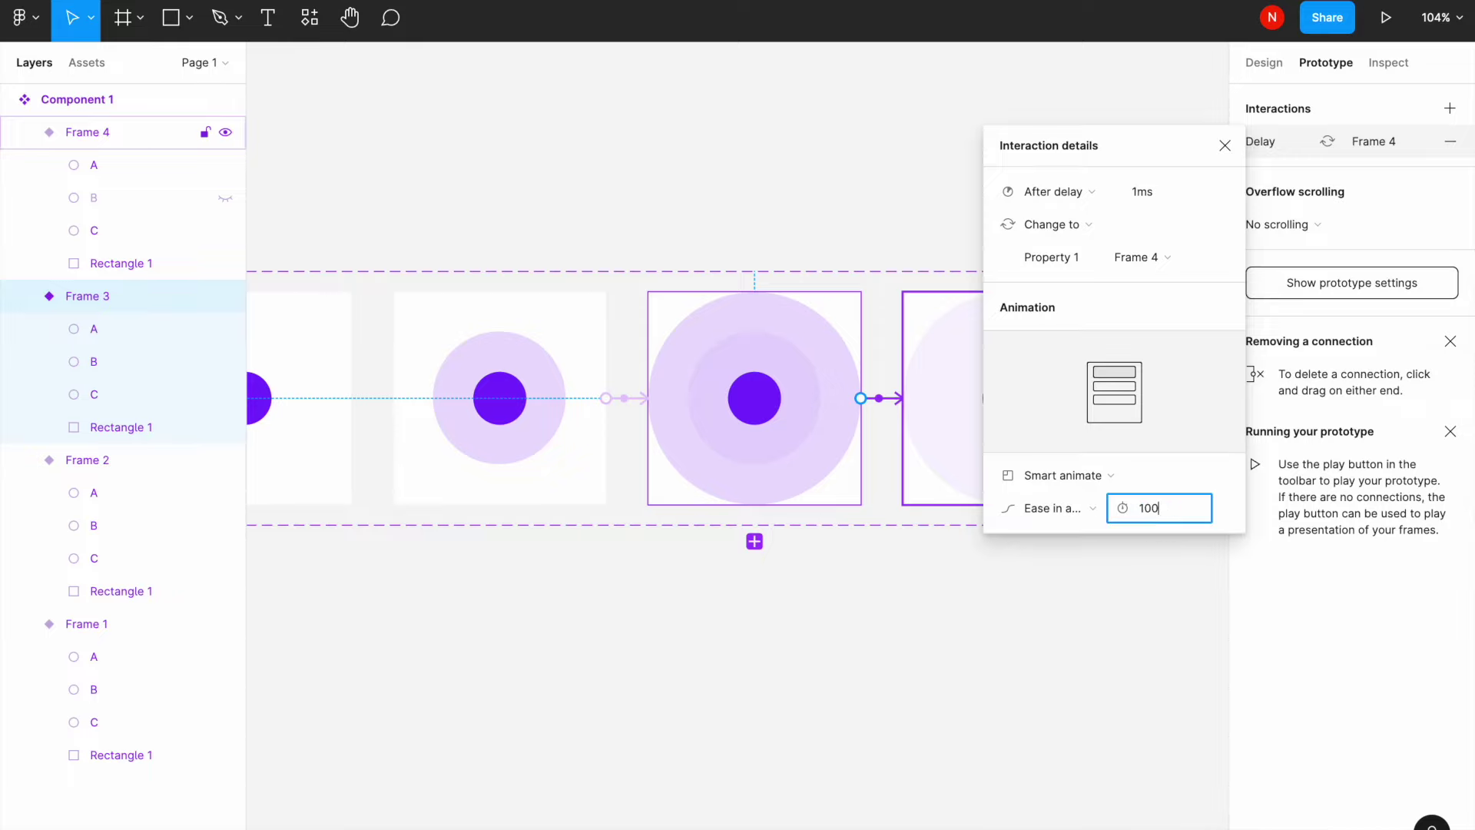
{"action": "key", "text": "Return"}
{"action": "left_click", "coordinate": [945, 611]}
{"action": "key", "text": "shift+1"}
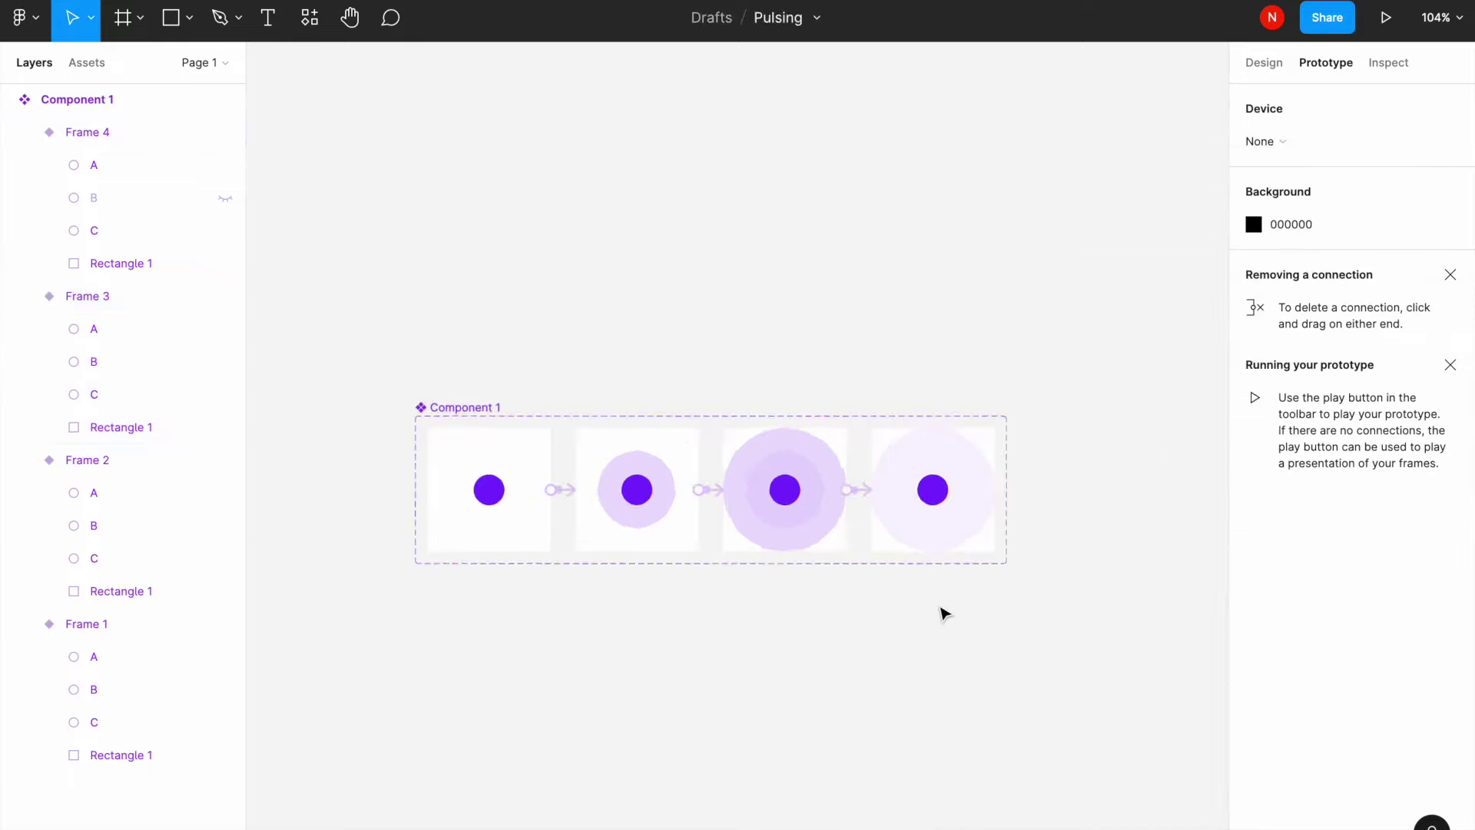
{"action": "left_click", "coordinate": [989, 398]}
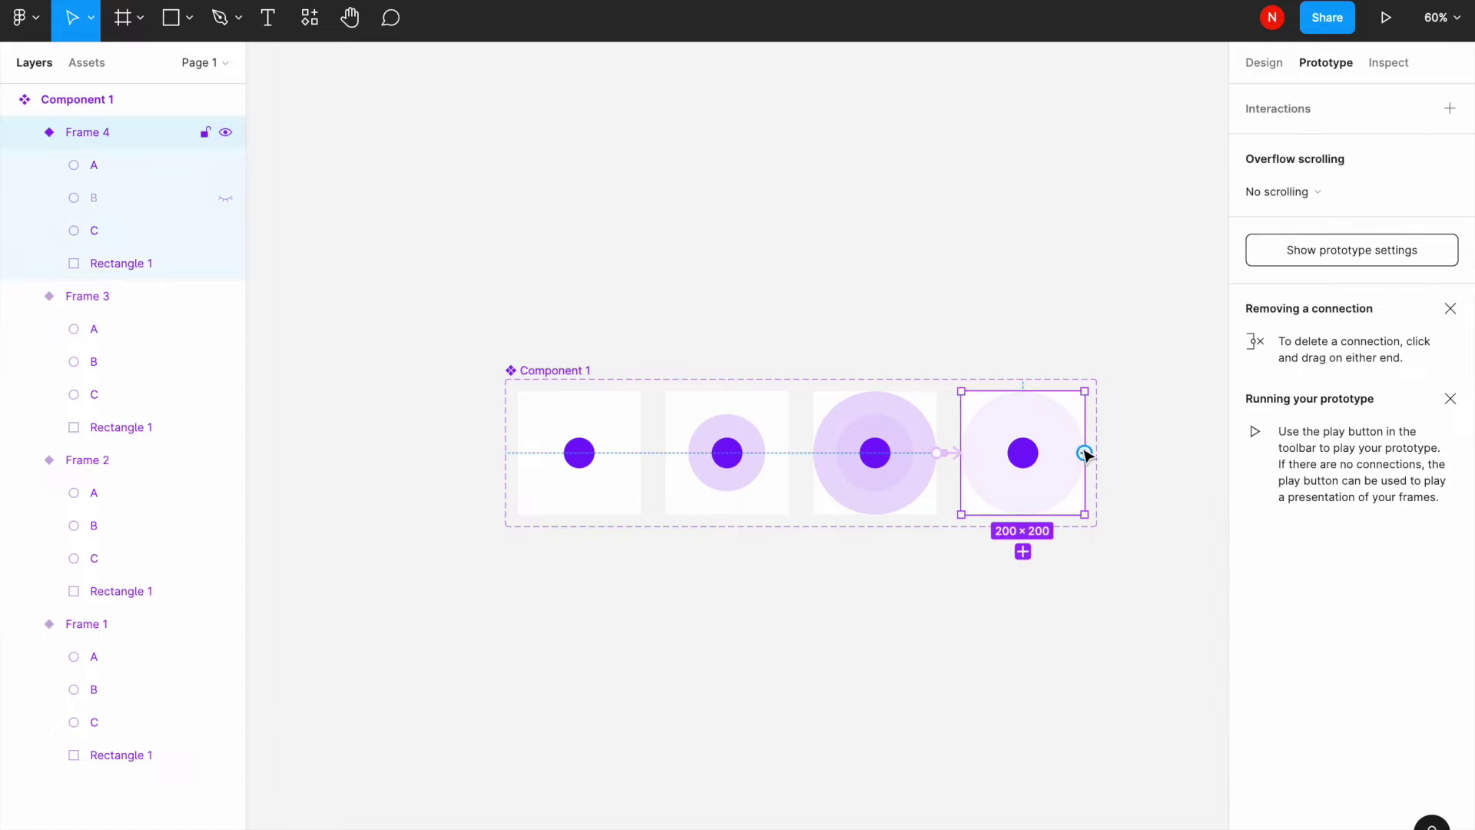
Loop Frame 4 back to Frame 1 after a 1ms delay using a Dissolve animation
{"action": "left_click_drag", "start_coordinate": [1084, 453], "coordinate": [580, 507]}
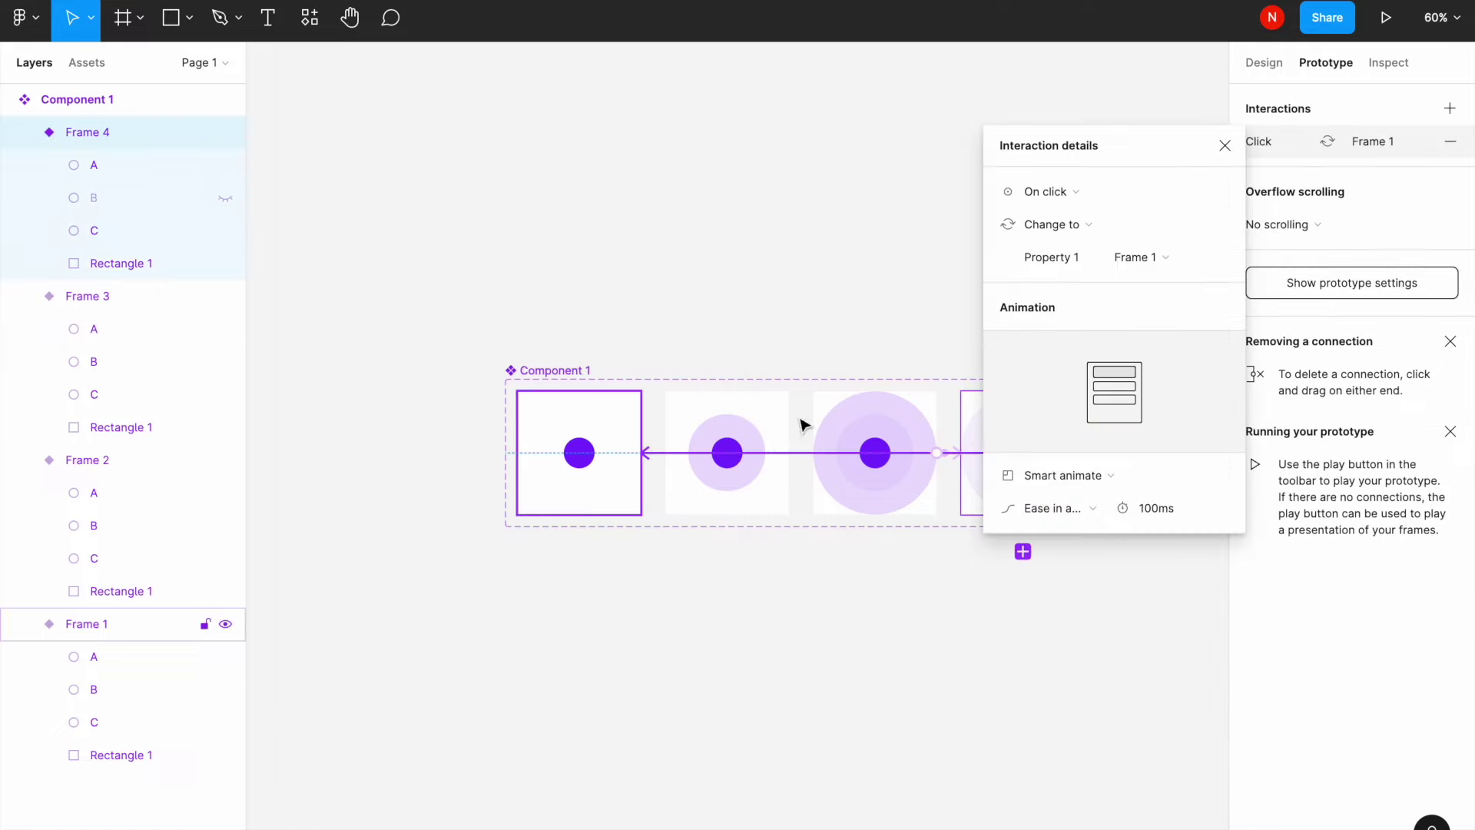
{"action": "left_click", "coordinate": [1068, 192]}
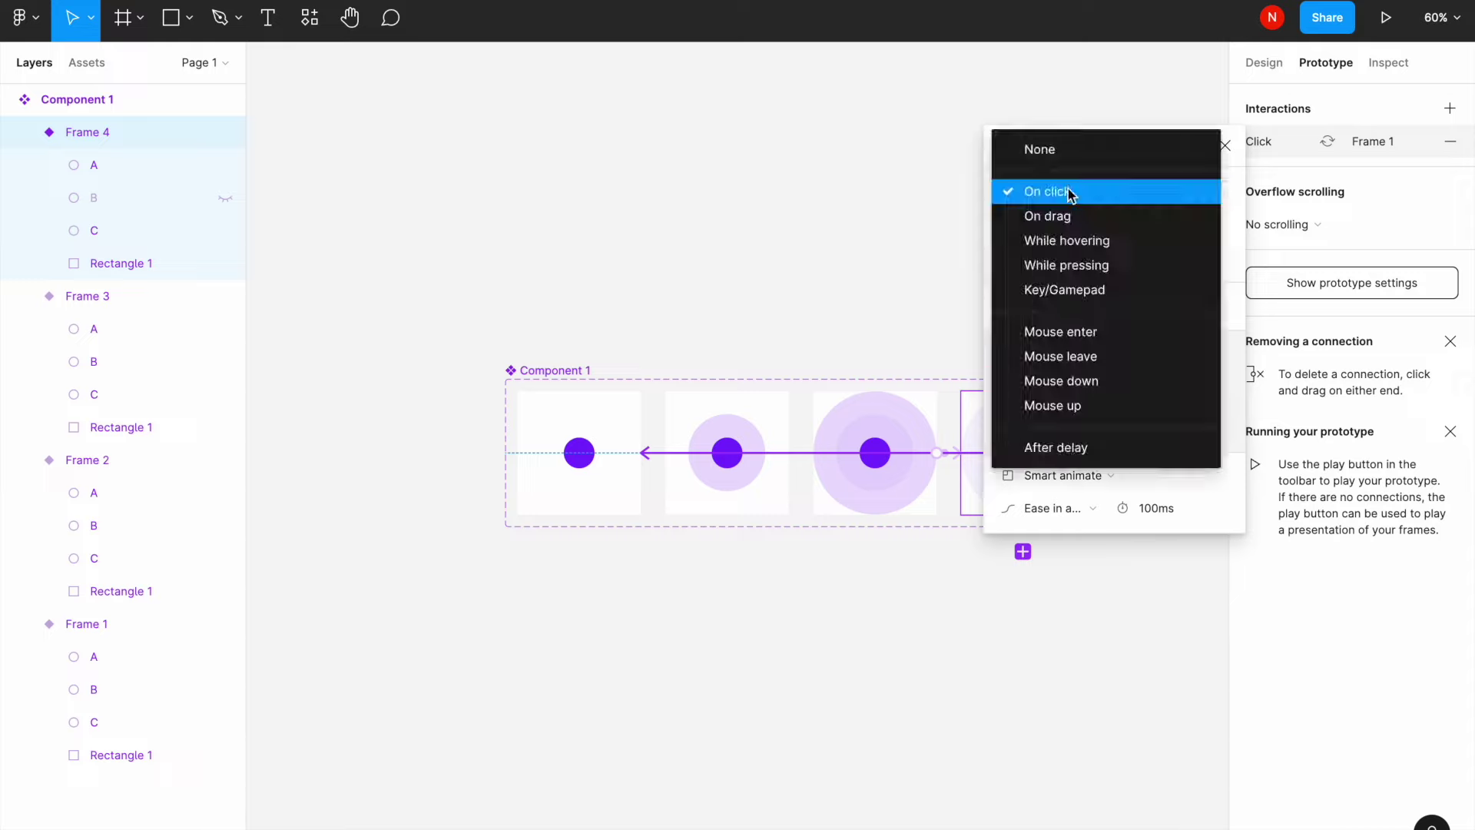
{"action": "left_click", "coordinate": [1060, 448]}
{"action": "left_click", "coordinate": [1152, 192]}
{"action": "type", "text": "1"}
{"action": "key", "text": "Return"}
{"action": "left_click", "coordinate": [1073, 477]}
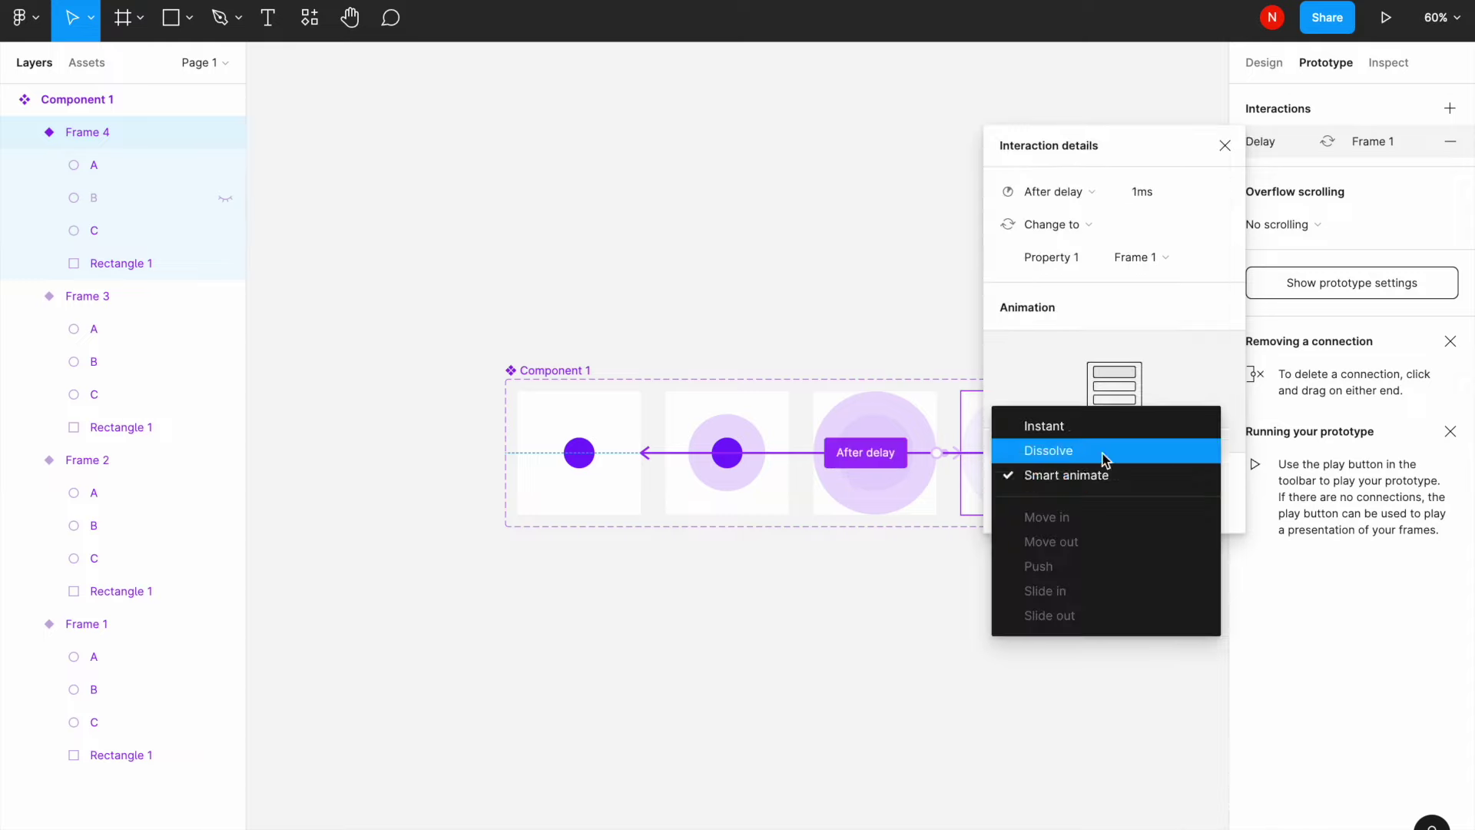
{"action": "left_click", "coordinate": [1104, 455]}
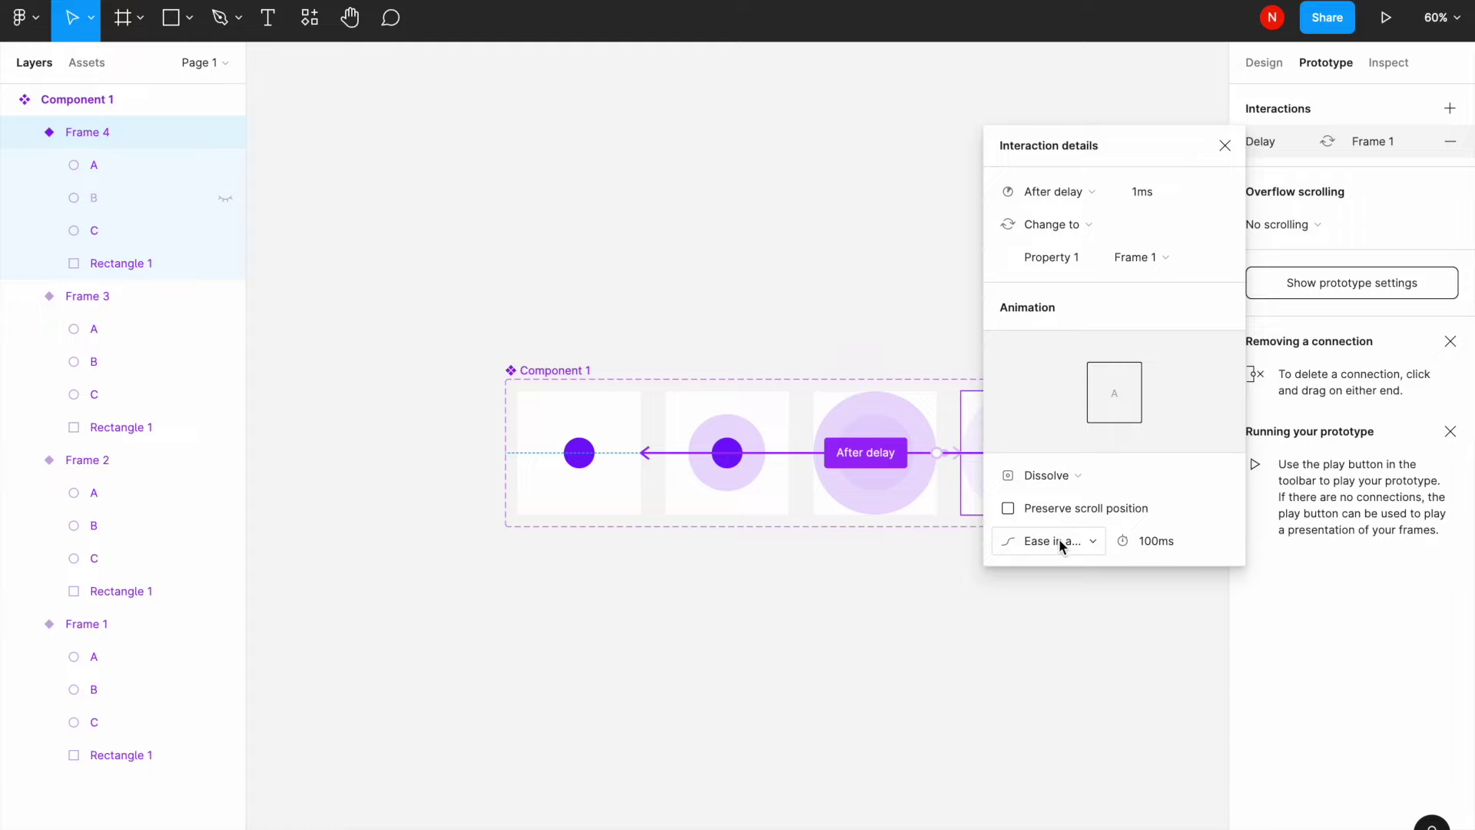
{"action": "left_click", "coordinate": [1067, 543]}
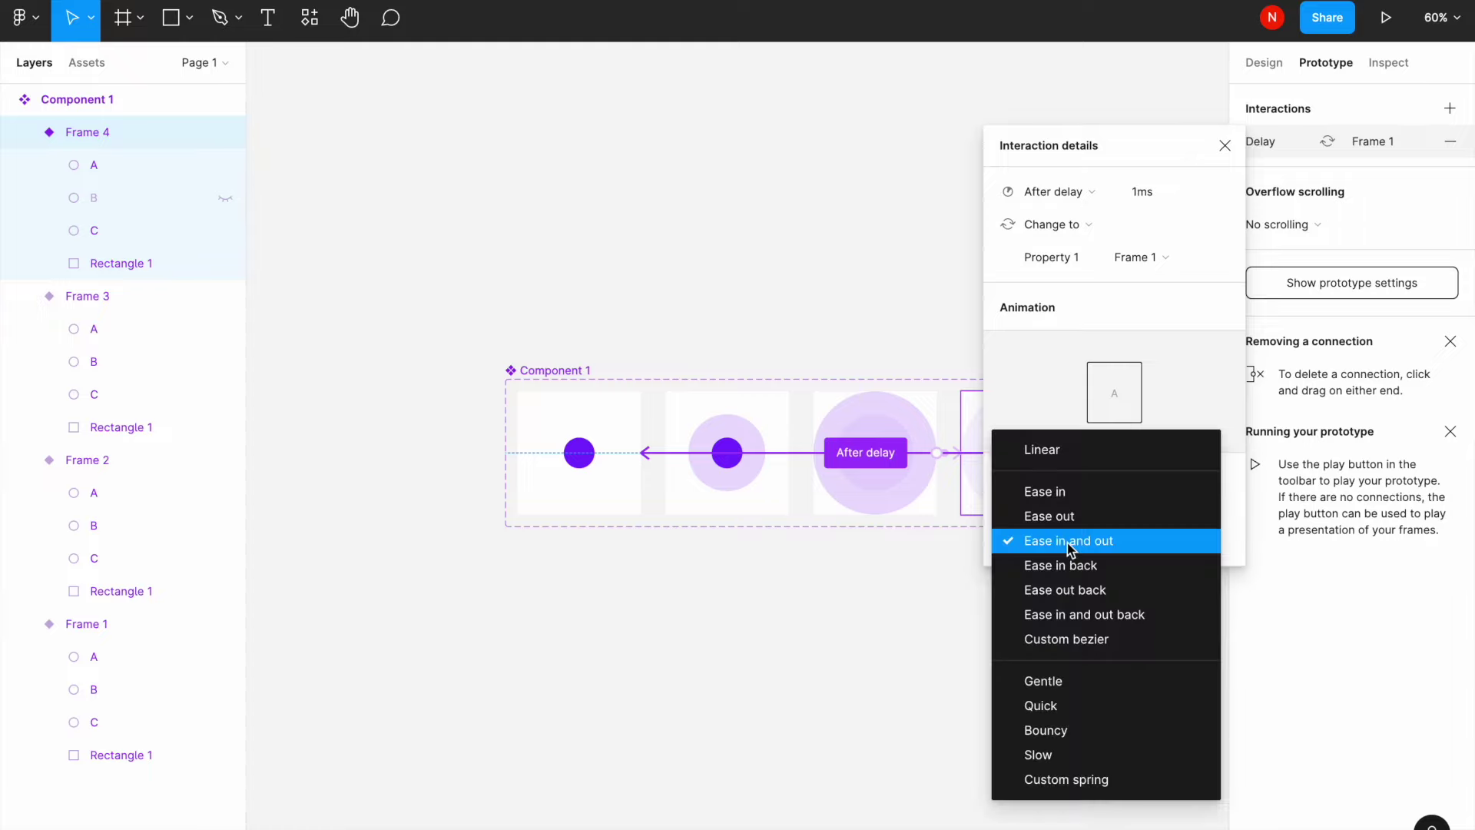
{"action": "left_click", "coordinate": [1090, 659]}
{"action": "scroll", "coordinate": [1086, 655], "scroll_direction": "right", "scroll_amount": 1}
{"action": "scroll", "coordinate": [1086, 656], "scroll_direction": "down", "scroll_amount": 2}
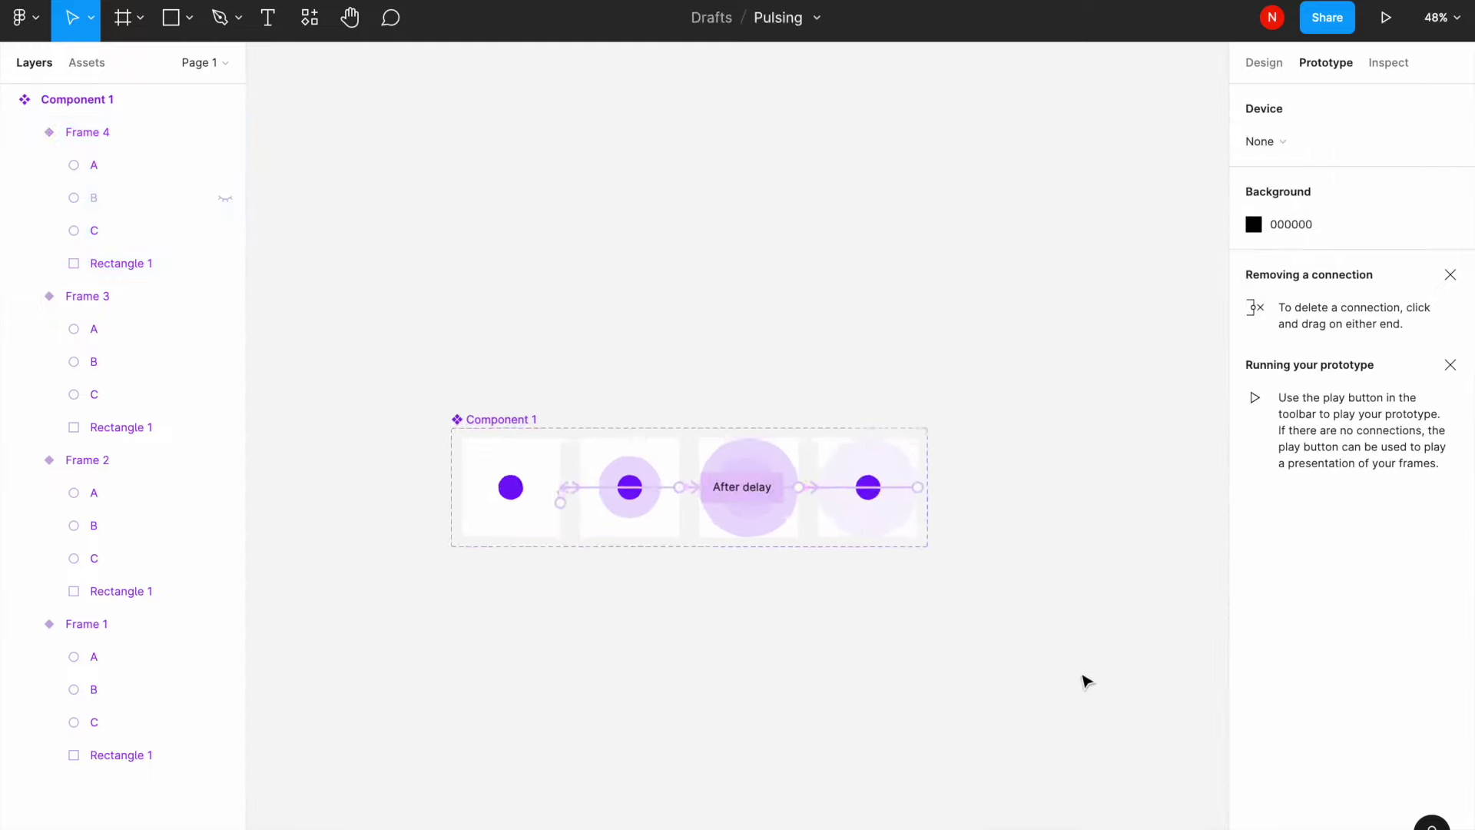
Draw a 660×545 rectangle with a white fill beside the component
{"action": "scroll", "coordinate": [1084, 676], "scroll_direction": "right", "scroll_amount": 5}
{"action": "left_click", "coordinate": [189, 17]}
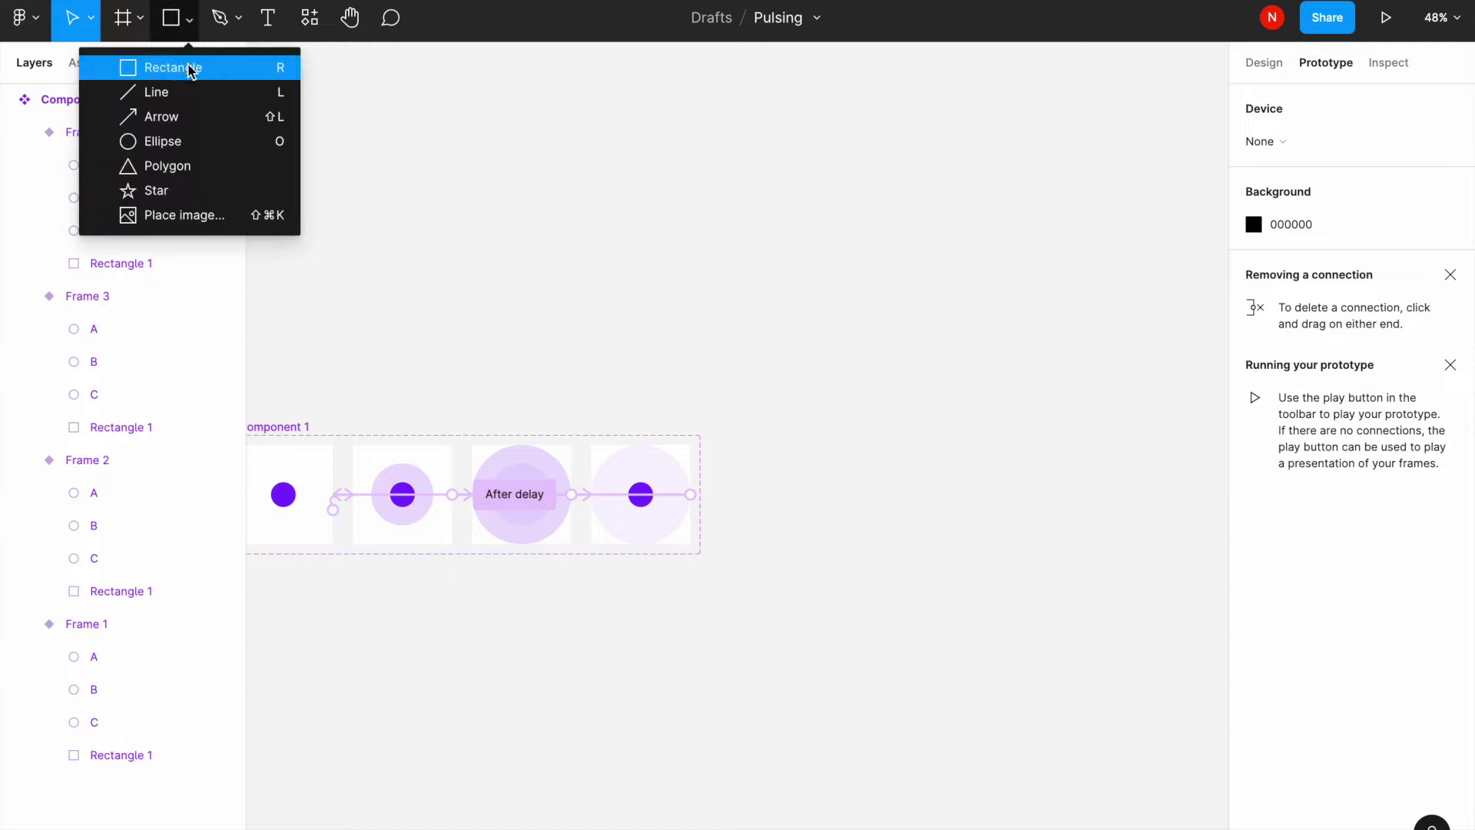
{"action": "left_click", "coordinate": [192, 68]}
{"action": "mouse_move", "coordinate": [816, 356]}
{"action": "left_mouse_down"}
{"action": "mouse_move", "coordinate": [1119, 622]}
{"action": "mouse_move", "coordinate": [1144, 627]}
{"action": "left_mouse_up"}
{"action": "left_click", "coordinate": [1268, 66]}
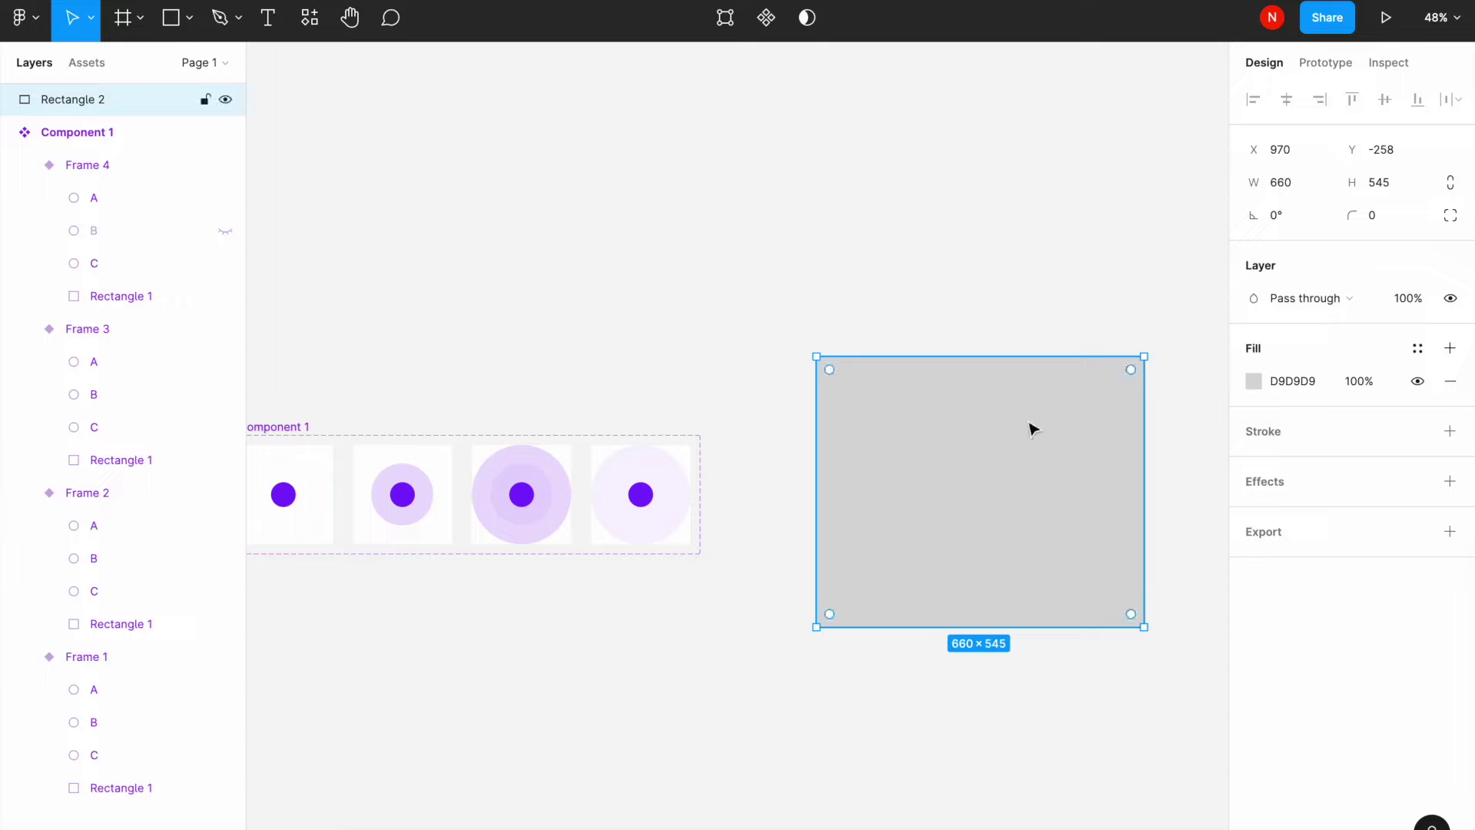
{"action": "left_click", "coordinate": [1253, 381]}
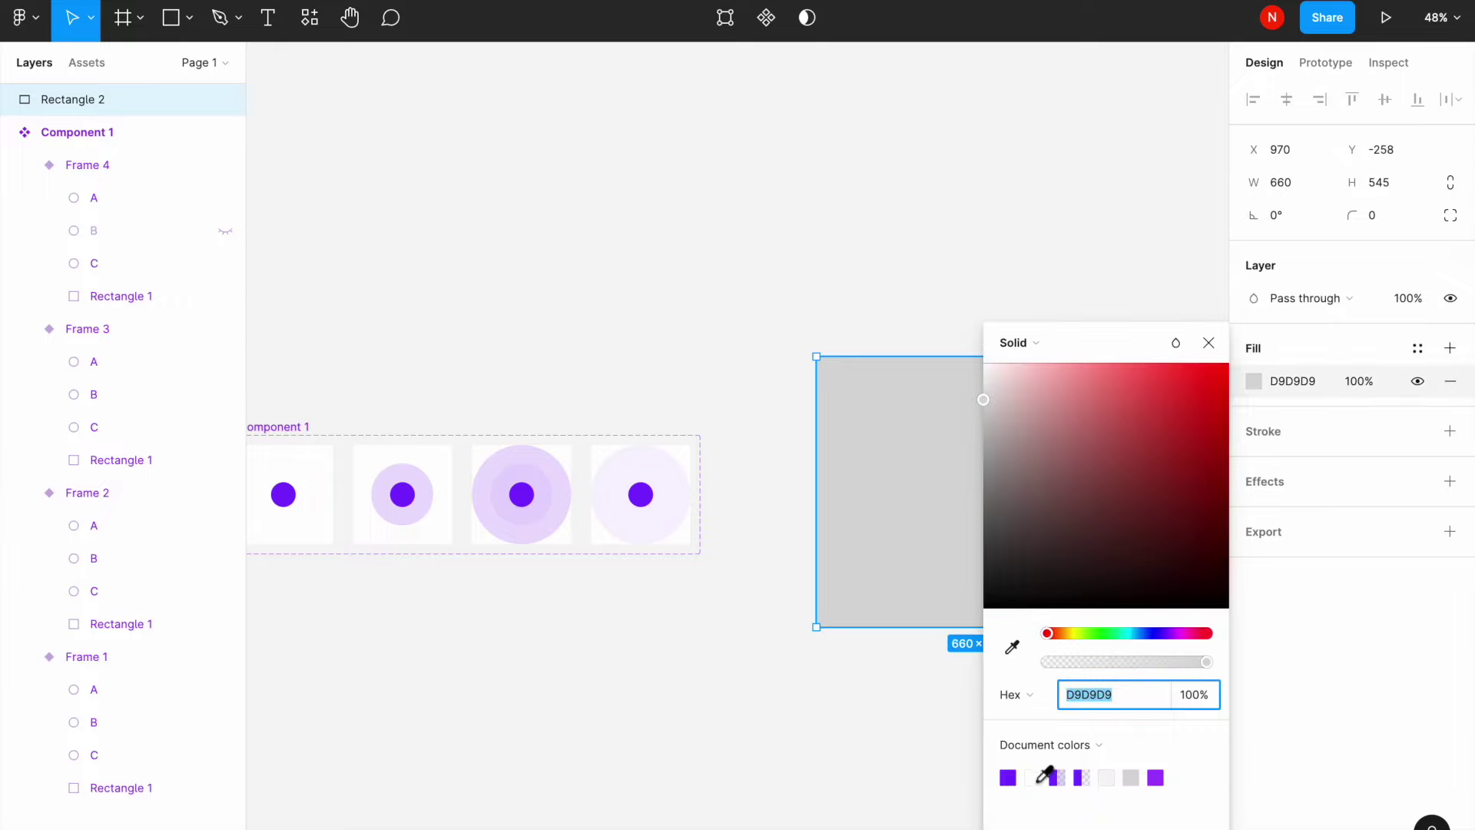
{"action": "left_click", "coordinate": [1033, 777]}
{"action": "left_click", "coordinate": [938, 418]}
Wrap the rectangle in a new frame named 'Test'
{"action": "right_click", "coordinate": [940, 418]}
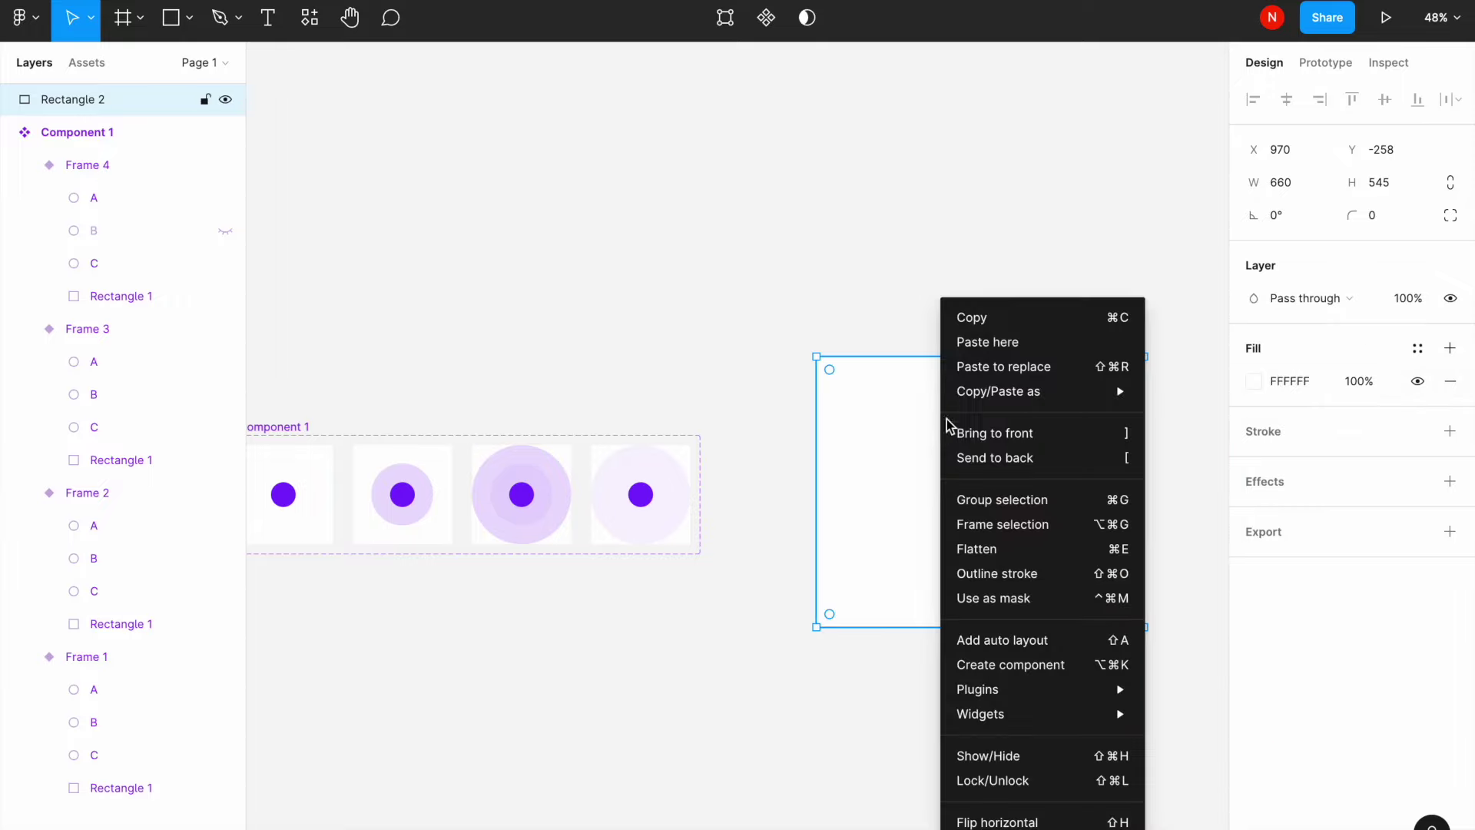
{"action": "left_click", "coordinate": [1034, 524]}
{"action": "double_click", "coordinate": [830, 348]}
{"action": "type", "text": "Test"}
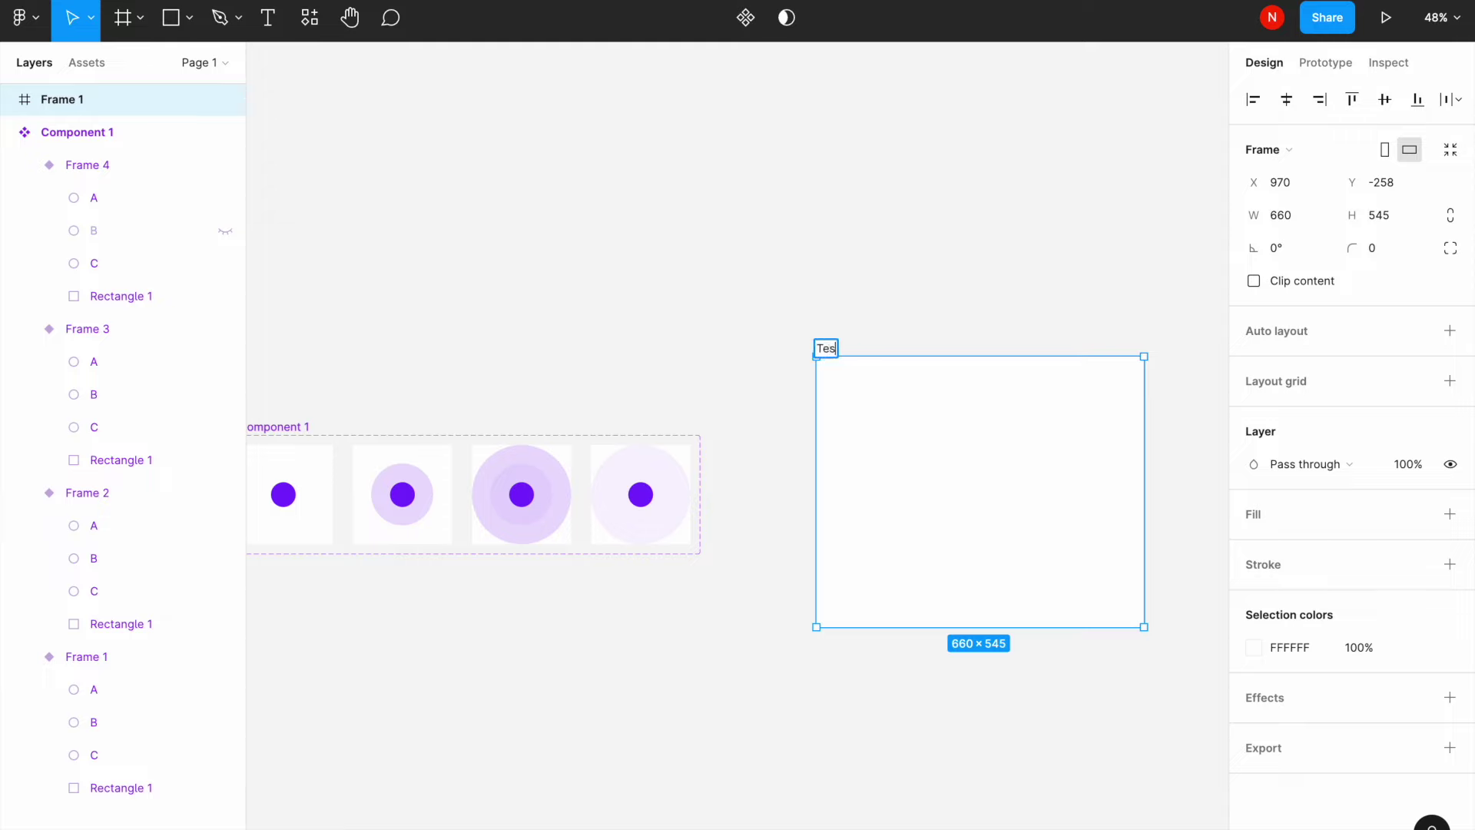
{"action": "left_click", "coordinate": [799, 355]}
{"action": "scroll", "coordinate": [799, 392], "scroll_direction": "right", "scroll_amount": 4}
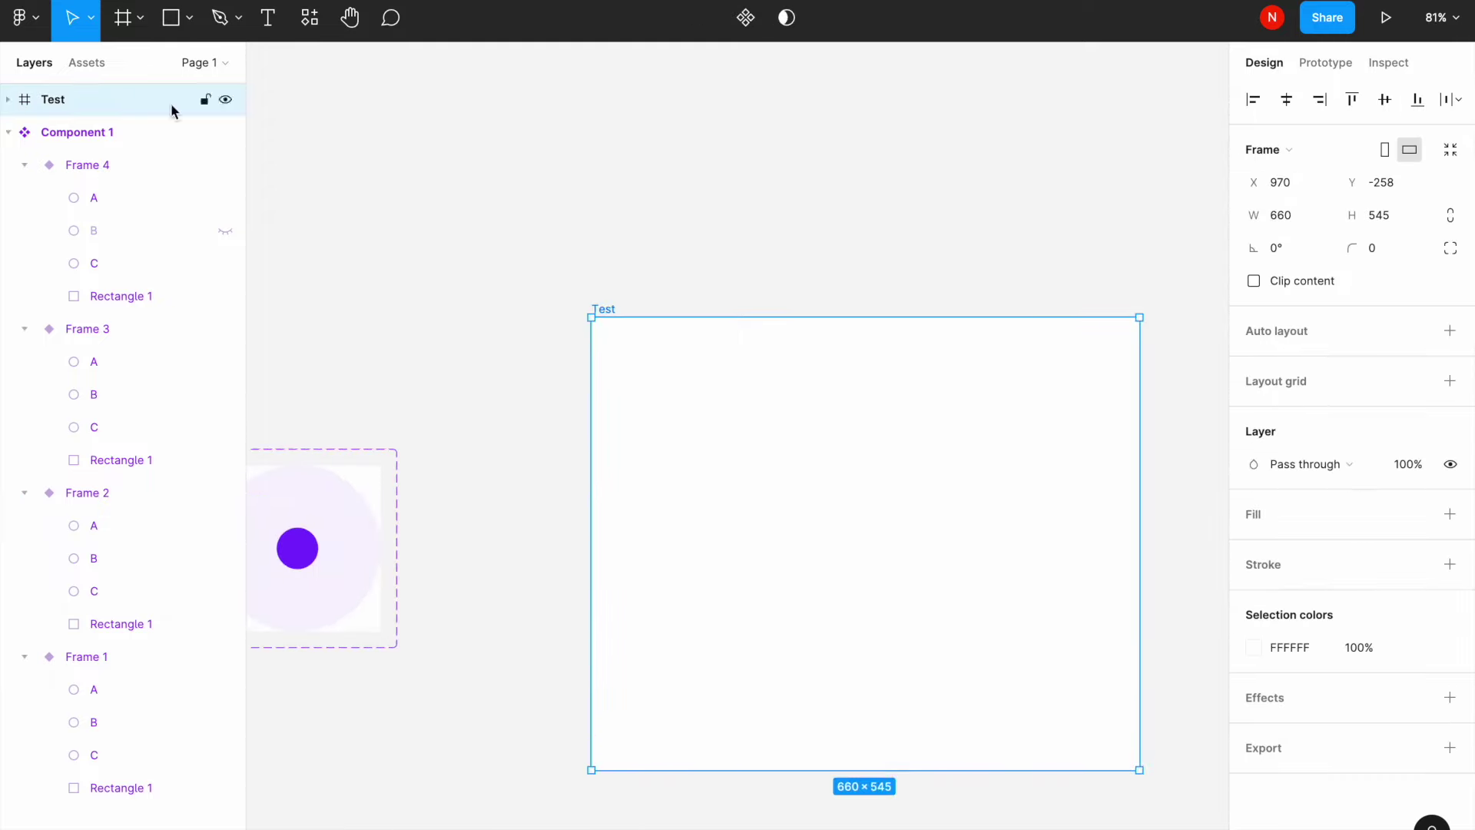
Place a Component 1 instance centred inside the Test frame
{"action": "left_click", "coordinate": [87, 62]}
{"action": "left_click_drag", "start_coordinate": [76, 236], "coordinate": [912, 462]}
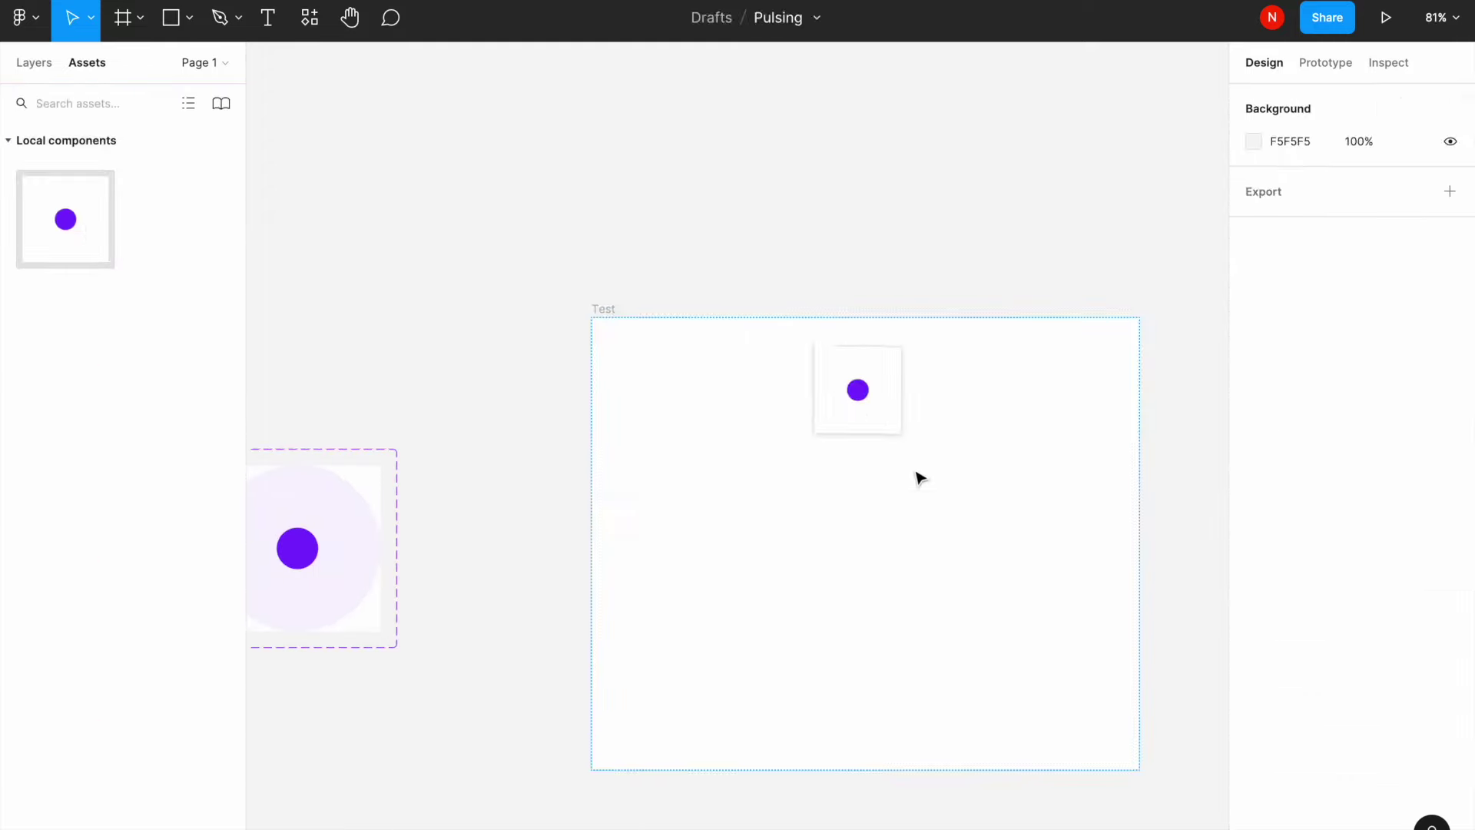
{"action": "left_click_drag", "start_coordinate": [916, 542], "coordinate": [895, 572]}
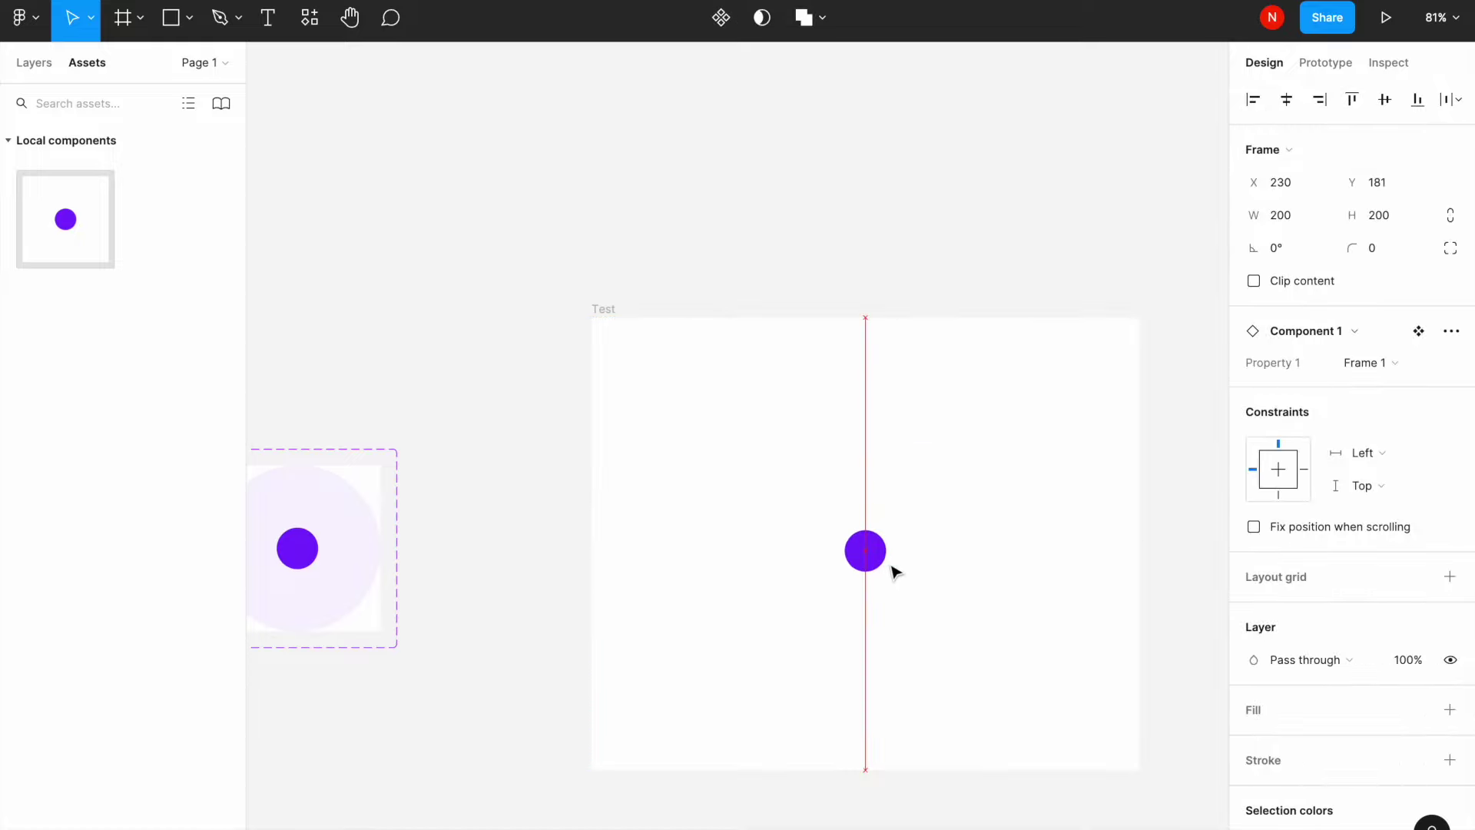
{"action": "left_click", "coordinate": [604, 309]}
{"action": "scroll", "coordinate": [1030, 239], "scroll_direction": "right", "scroll_amount": 5}
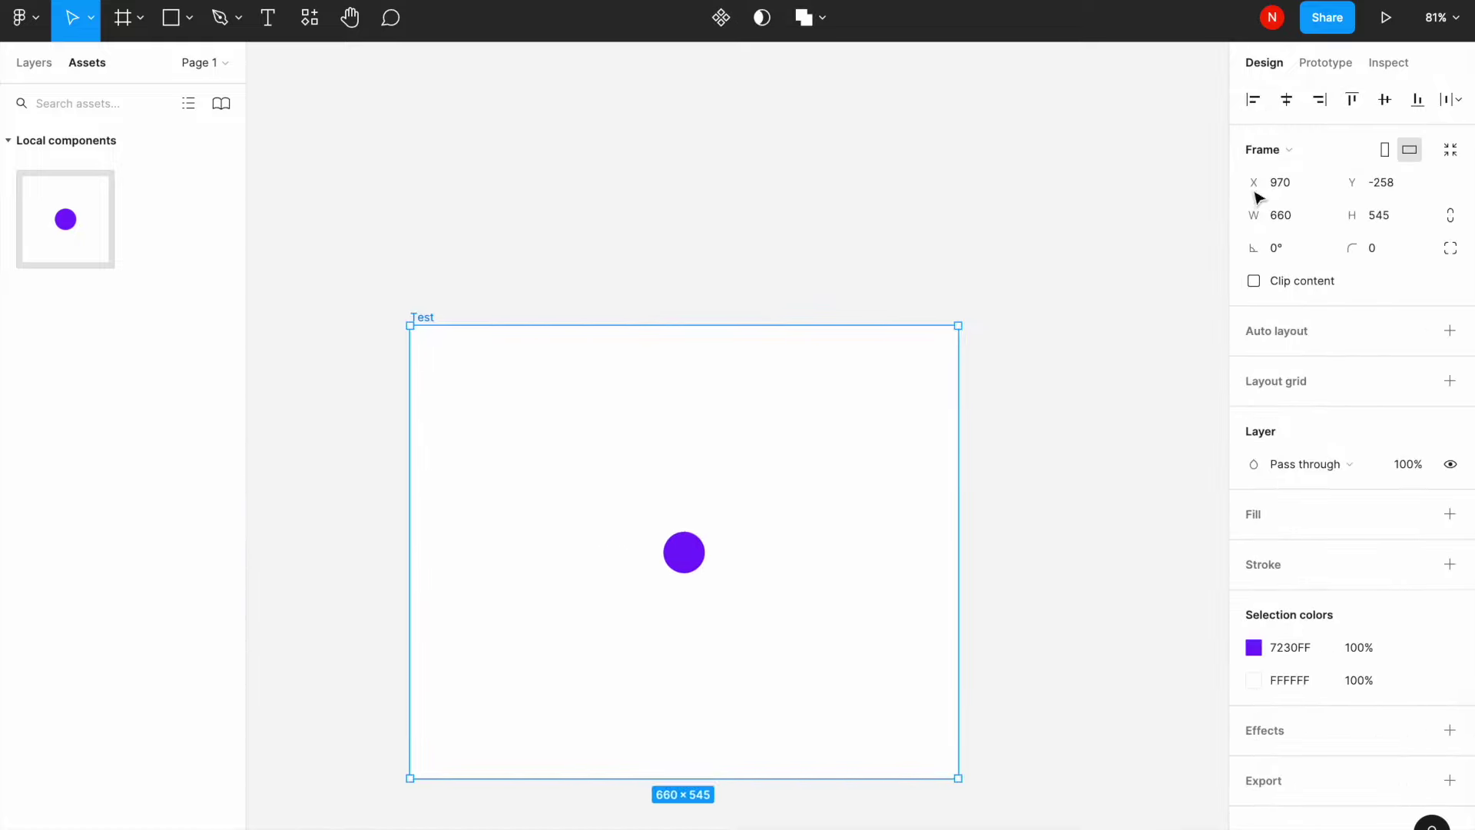
{"action": "left_click", "coordinate": [1385, 17]}
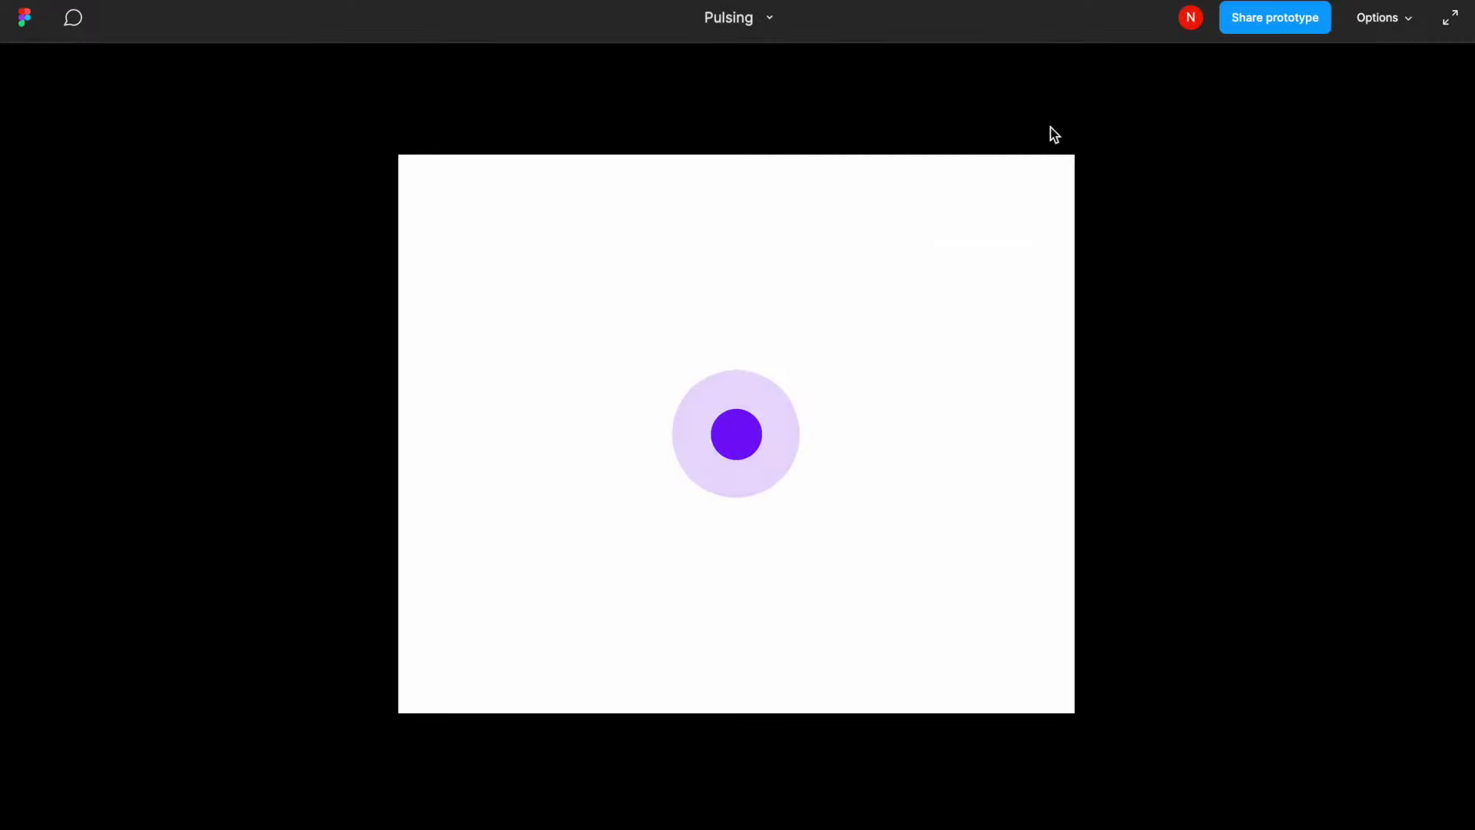
Scale the presentation view to Fill screen
{"action": "left_click", "coordinate": [1382, 18]}
{"action": "left_click", "coordinate": [1334, 143]}
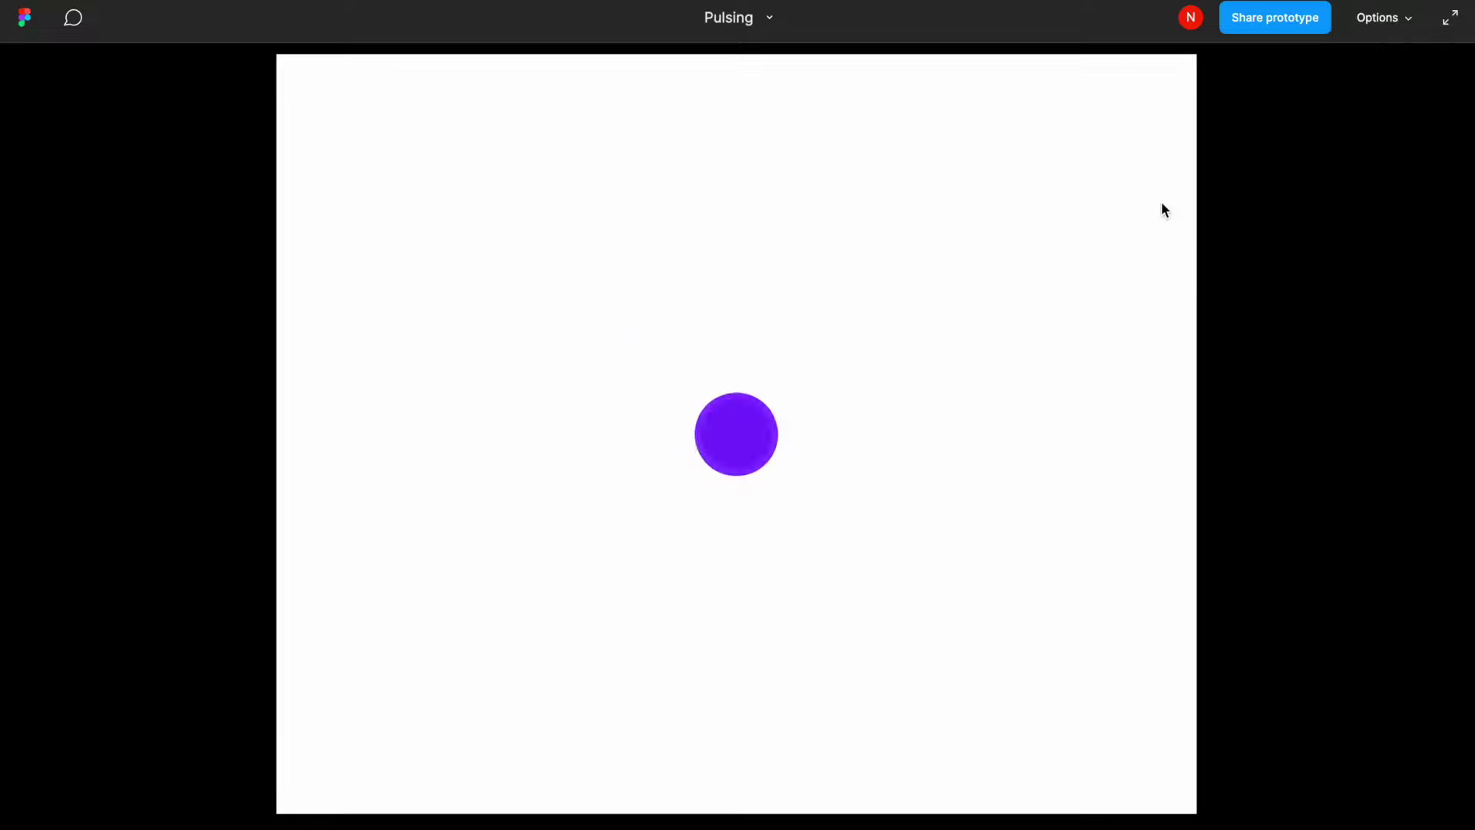